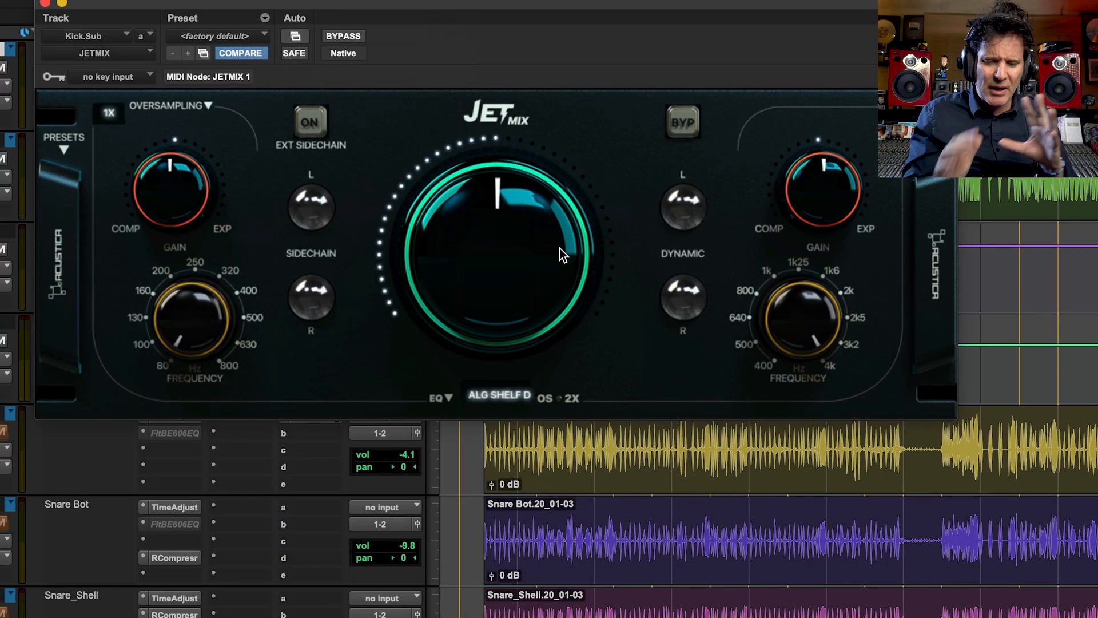
- Change the Kick.Sub JETMIX equalizer model to the sampled Honey EQ
left_click(506, 394)
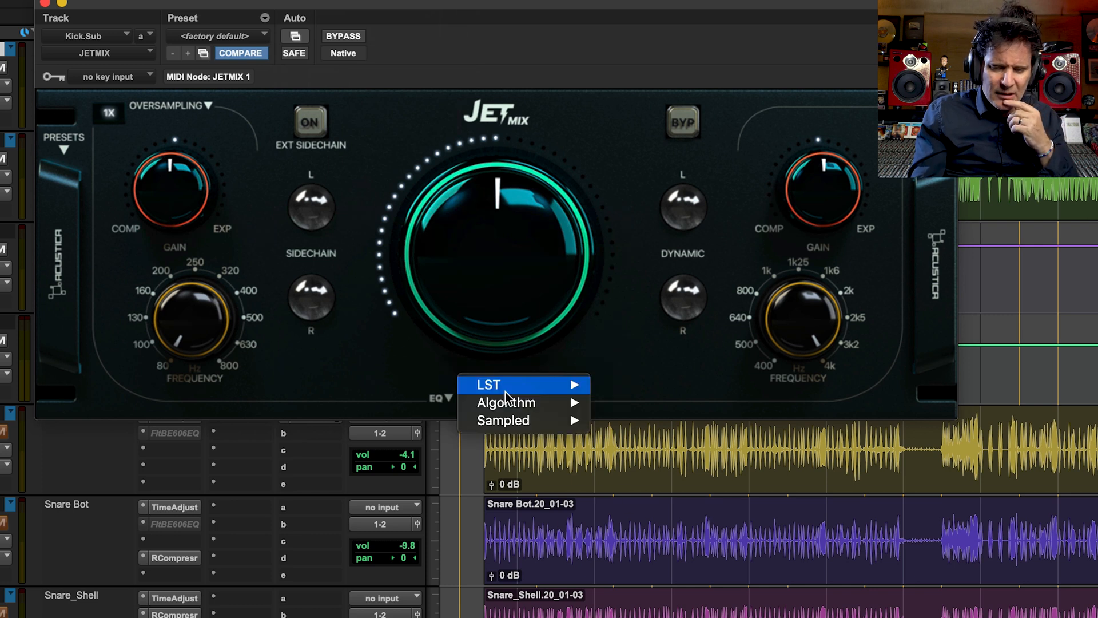
mouse_move(516, 410)
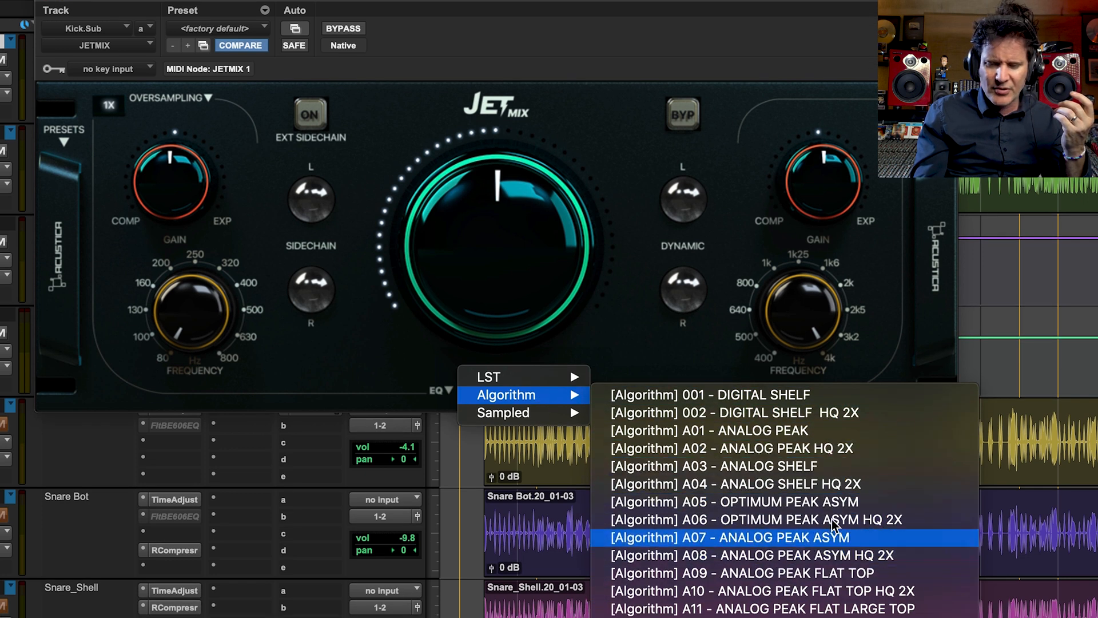
mouse_move(543, 413)
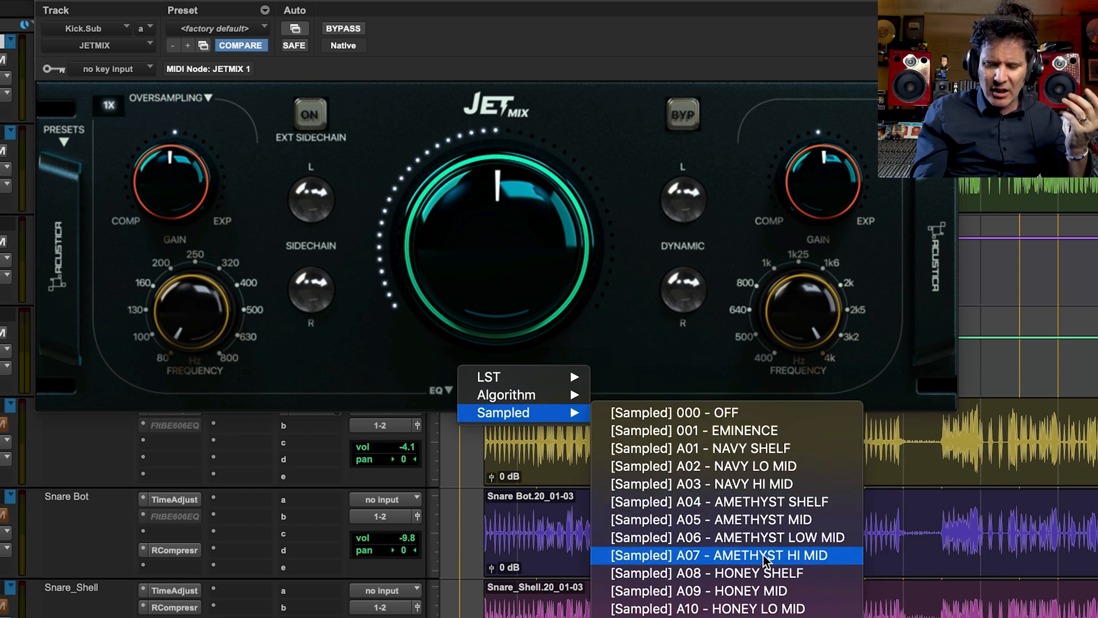
left_click(798, 609)
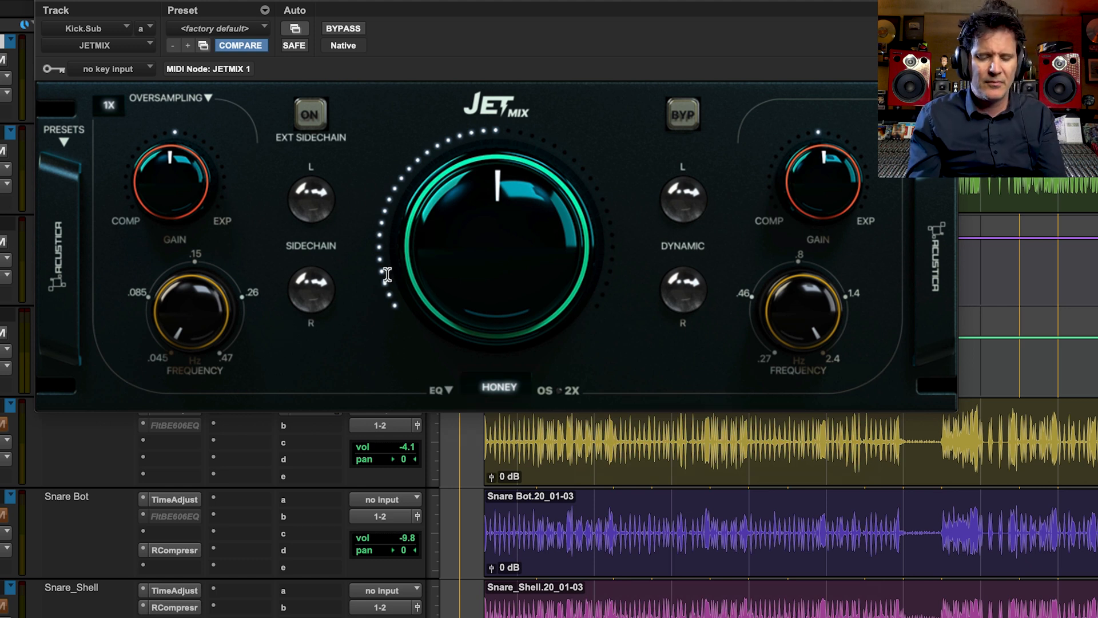
- Play the kick, set the low band frequency to just above .085 and turn its gain well toward EXP
key("space")
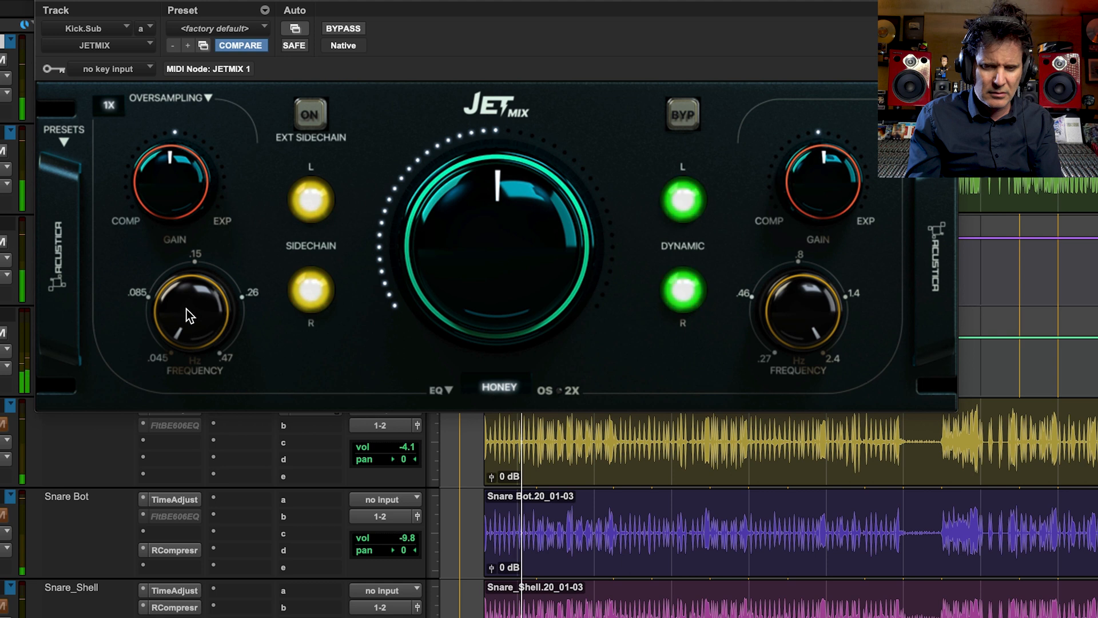
left_click_drag(190, 325, 183, 287)
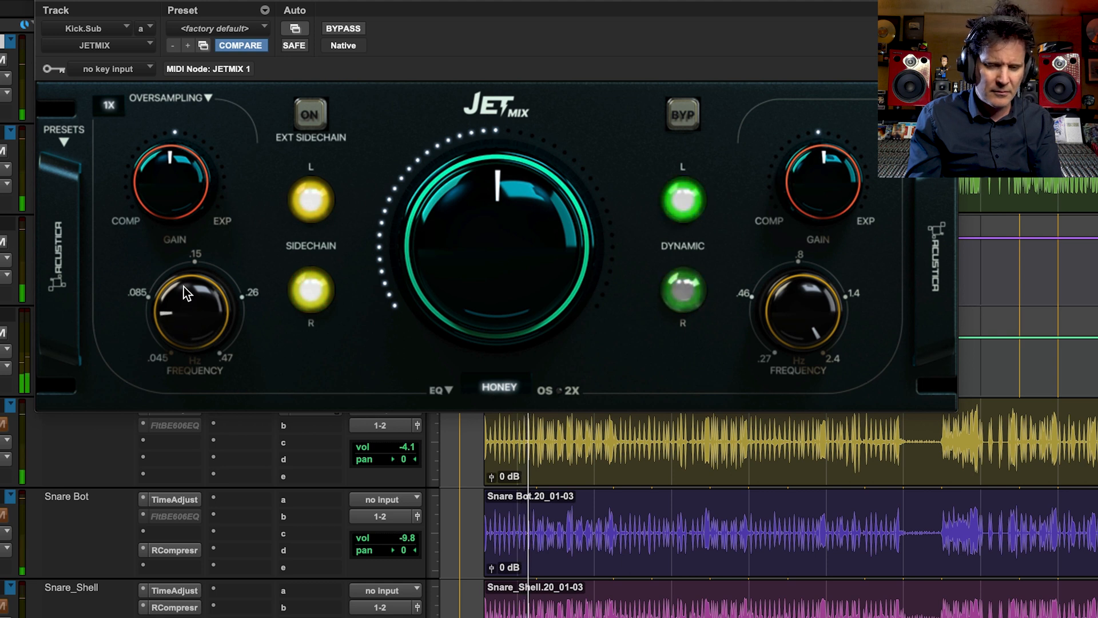
left_click_drag(173, 181, 193, 120)
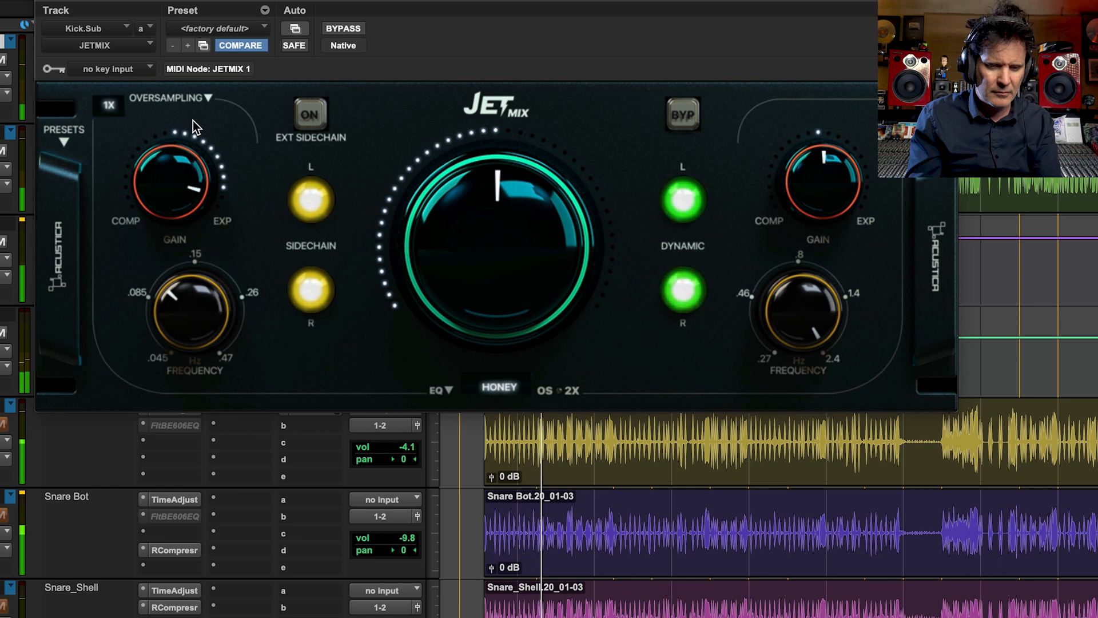
left_click(311, 105)
left_click_drag(172, 177, 164, 188)
left_click(313, 114)
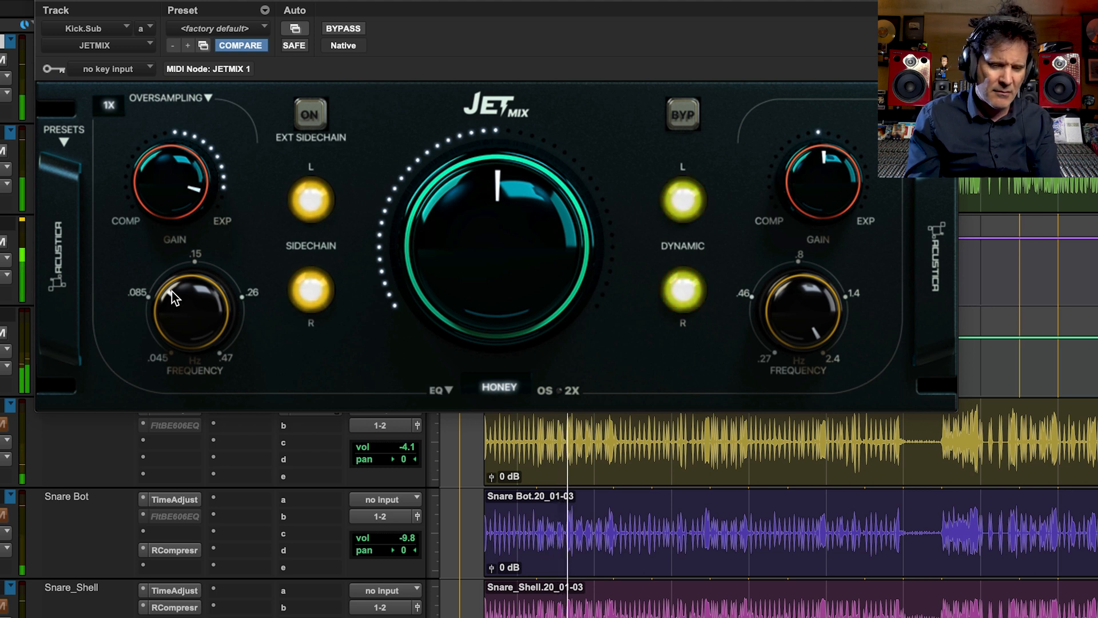
- Lower the low band frequency to between .045 and .085, and compare the kick with the plugin bypassed
mouse_move(184, 313)
left_mouse_down()
mouse_move(174, 339)
mouse_move(174, 320)
left_mouse_up()
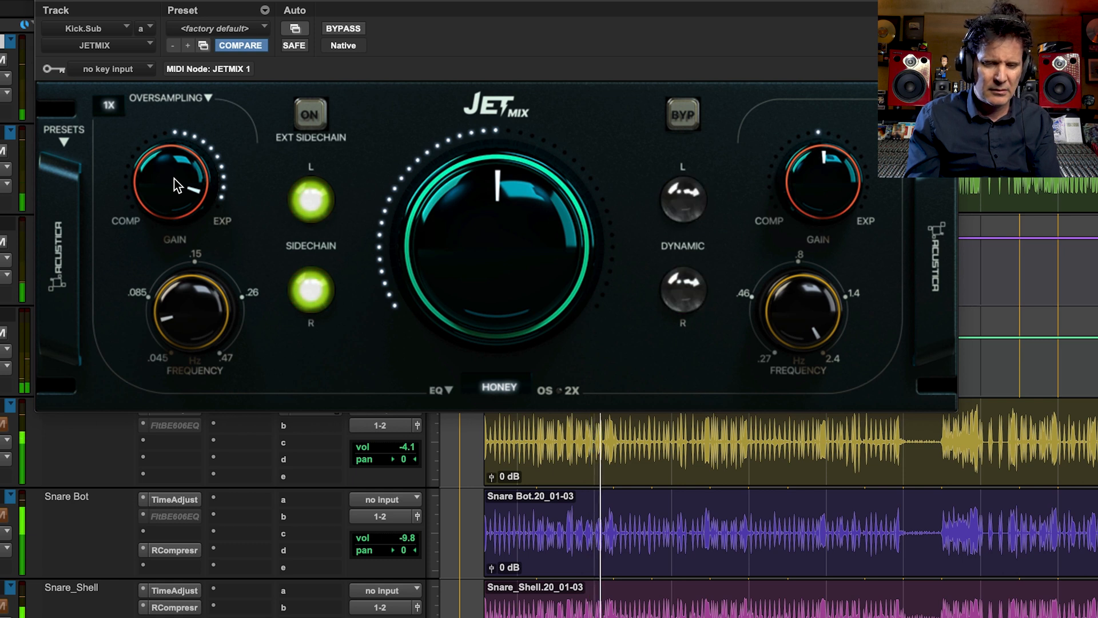
left_click(348, 28)
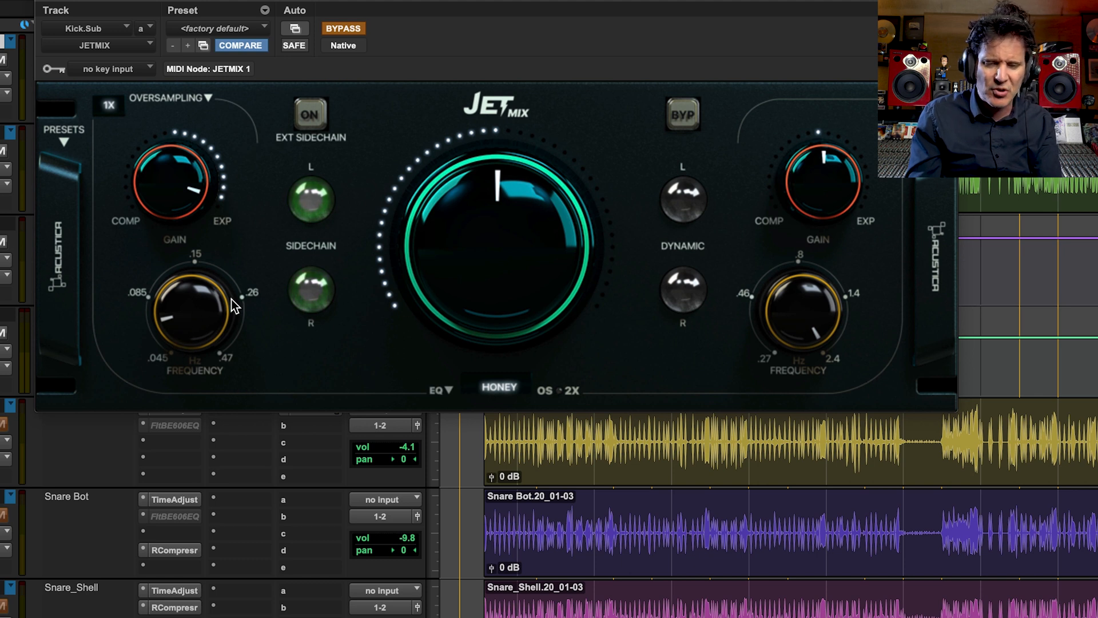
left_click(350, 29)
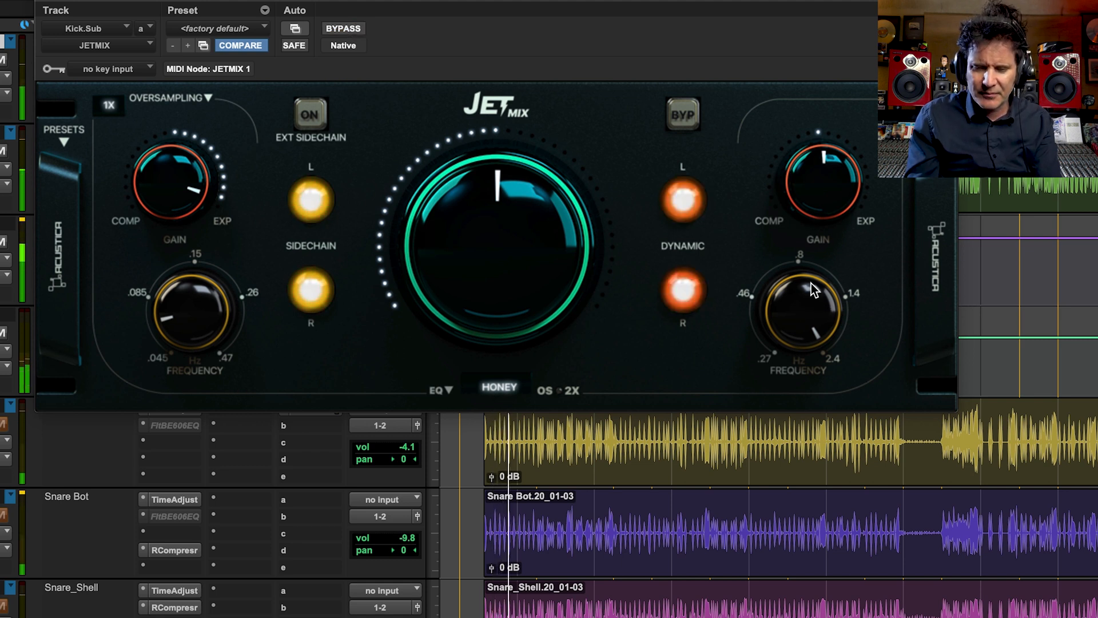
- Set the high band frequency just below .46, turn its gain toward COMP, and compare against bypass
left_click_drag(806, 320, 772, 433)
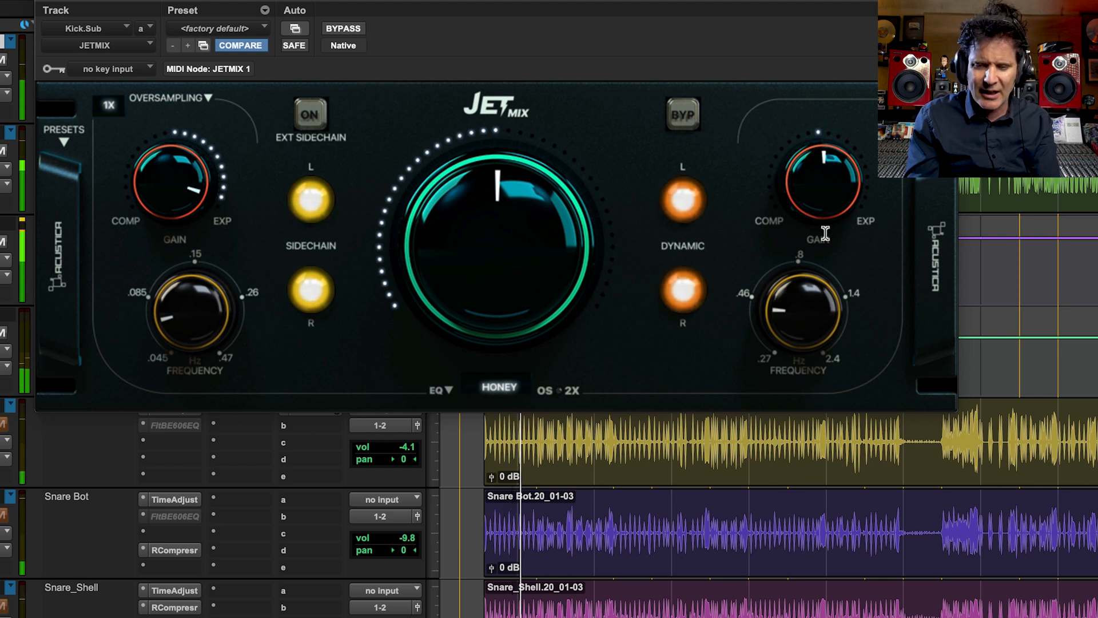
left_click_drag(818, 158, 788, 208)
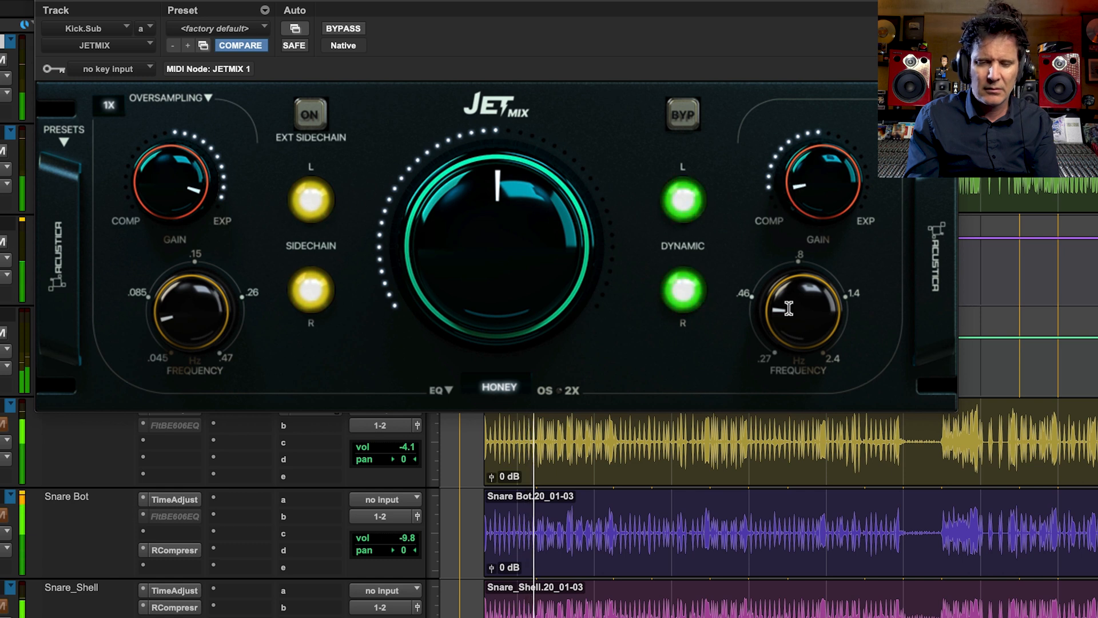
left_click(345, 28)
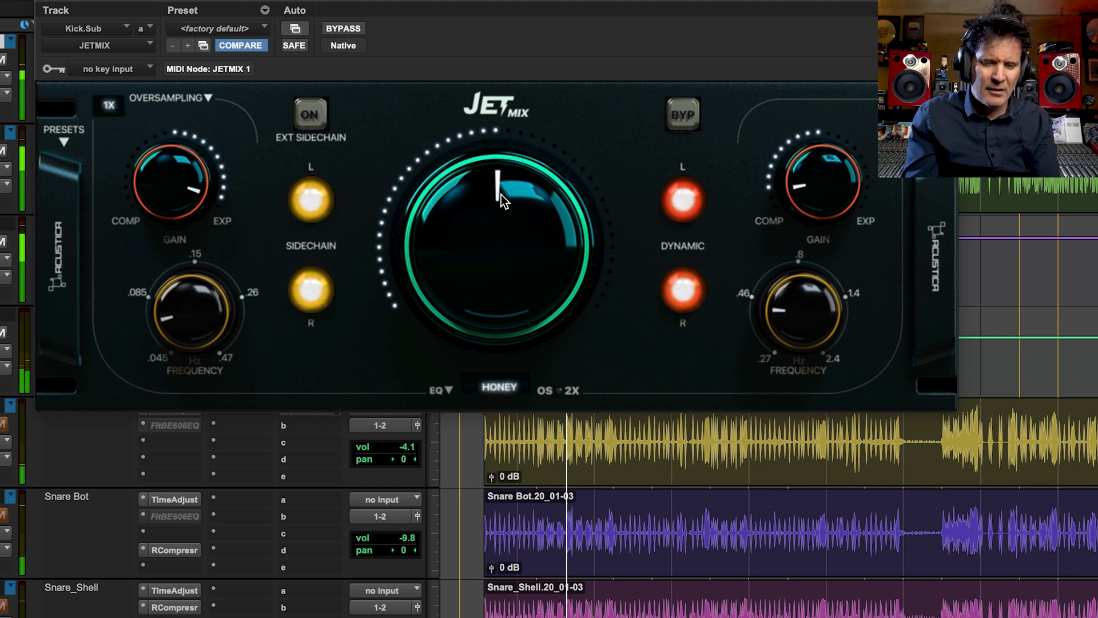
- Trim the kick plugin's large central knob to slightly below centre, comparing the level with the plugin bypassed
left_click_drag(496, 193, 492, 197)
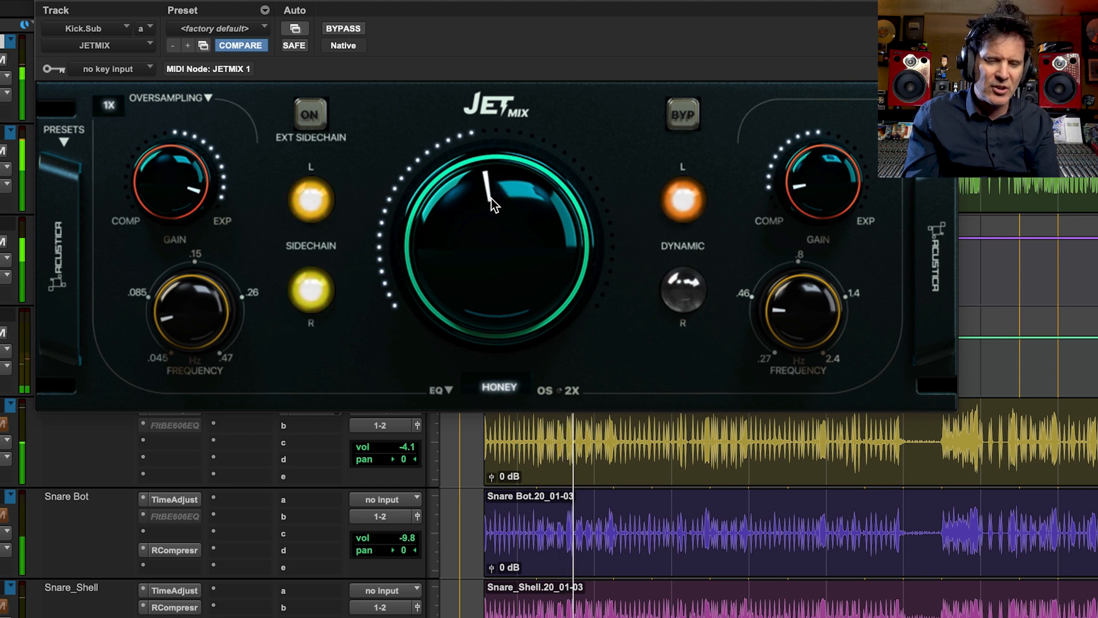
left_click(349, 30)
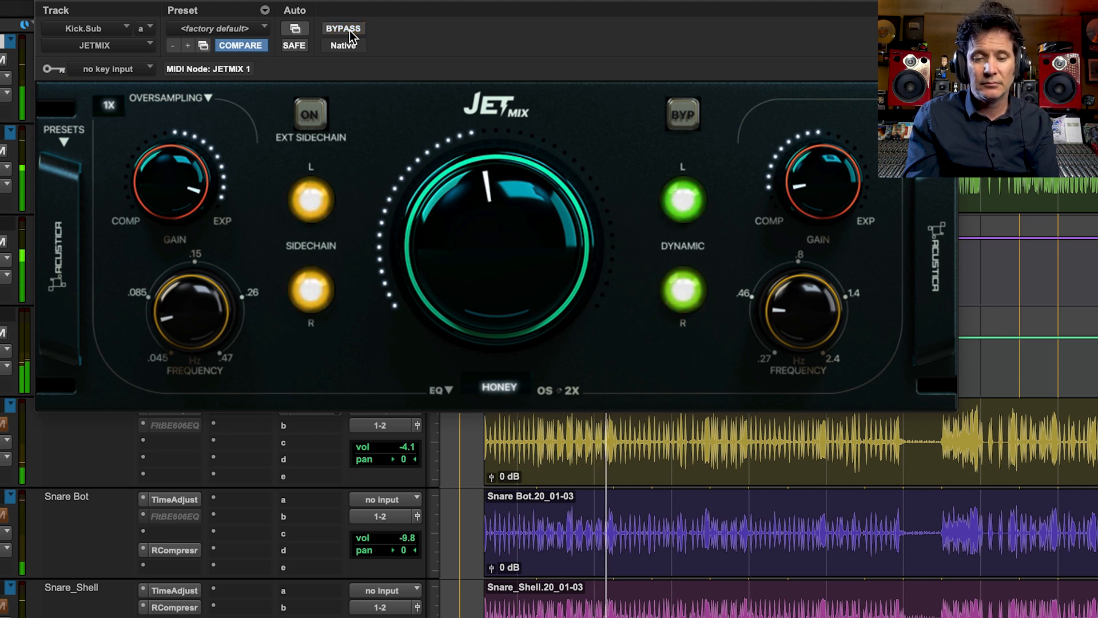
left_click_drag(475, 202, 478, 201)
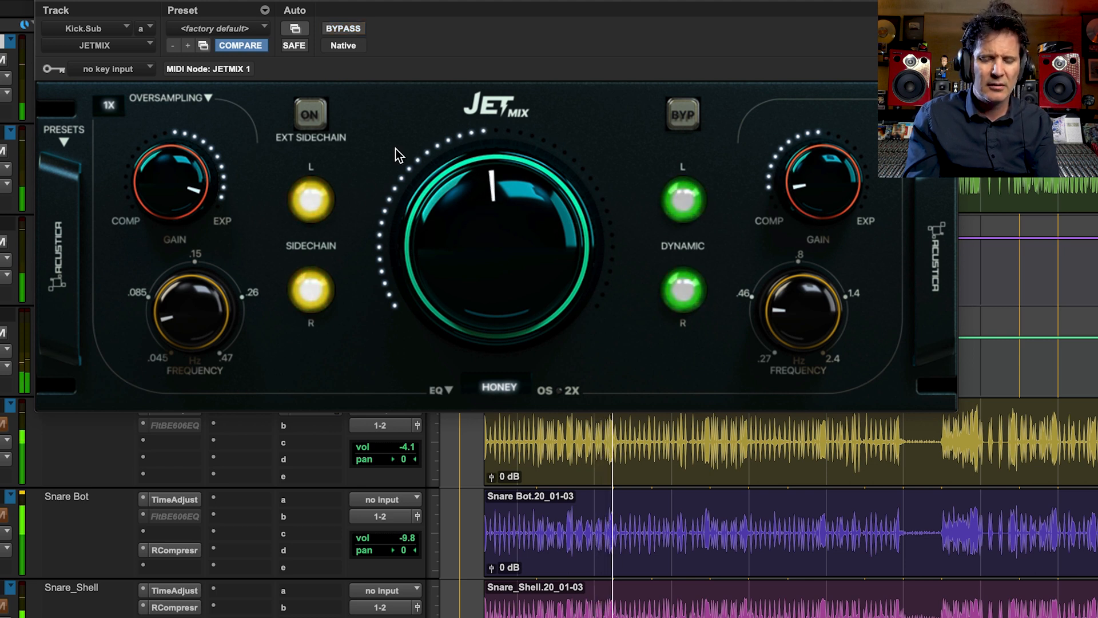
left_click(348, 29)
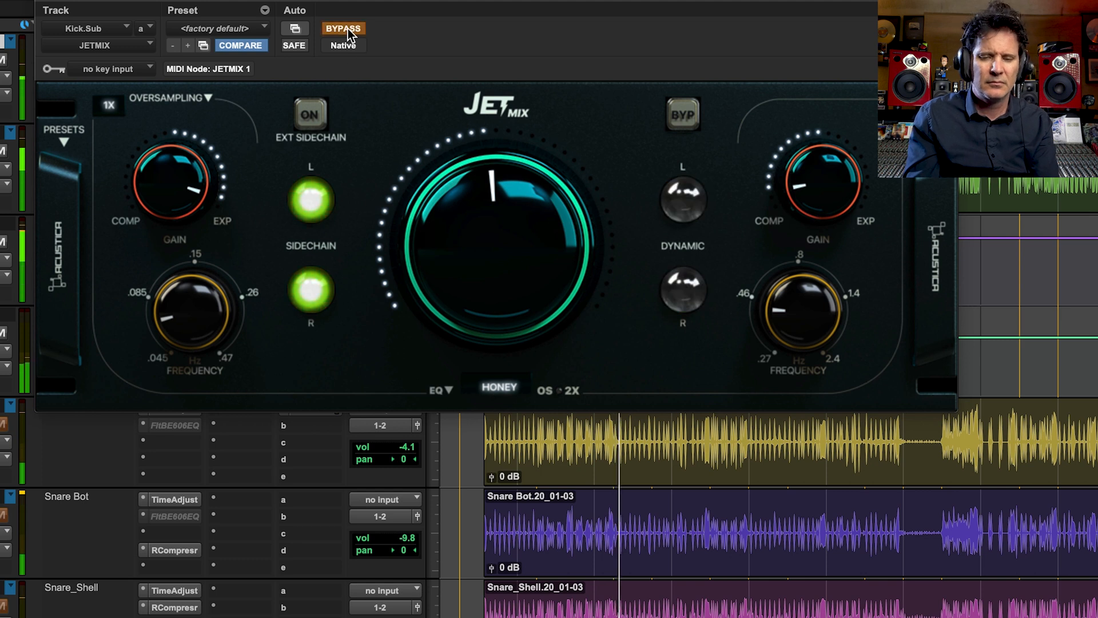
left_click(344, 29)
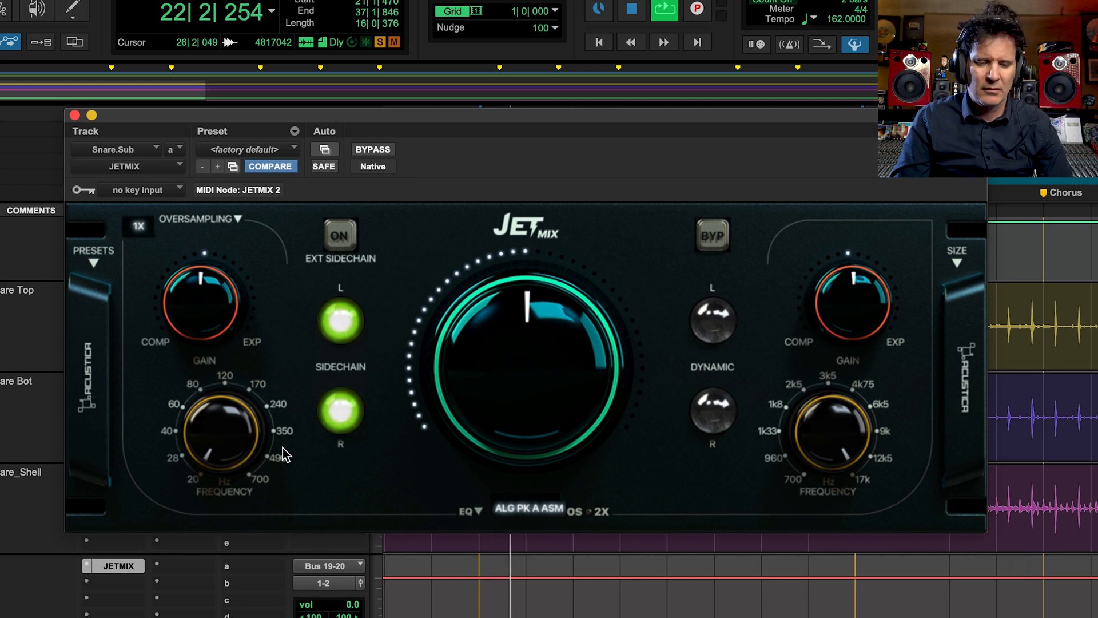
- On the Snare.Sub JETMIX, set the low band frequency between 80 and 120 Hz and turn its gain well toward EXP
left_click_drag(207, 419, 232, 374)
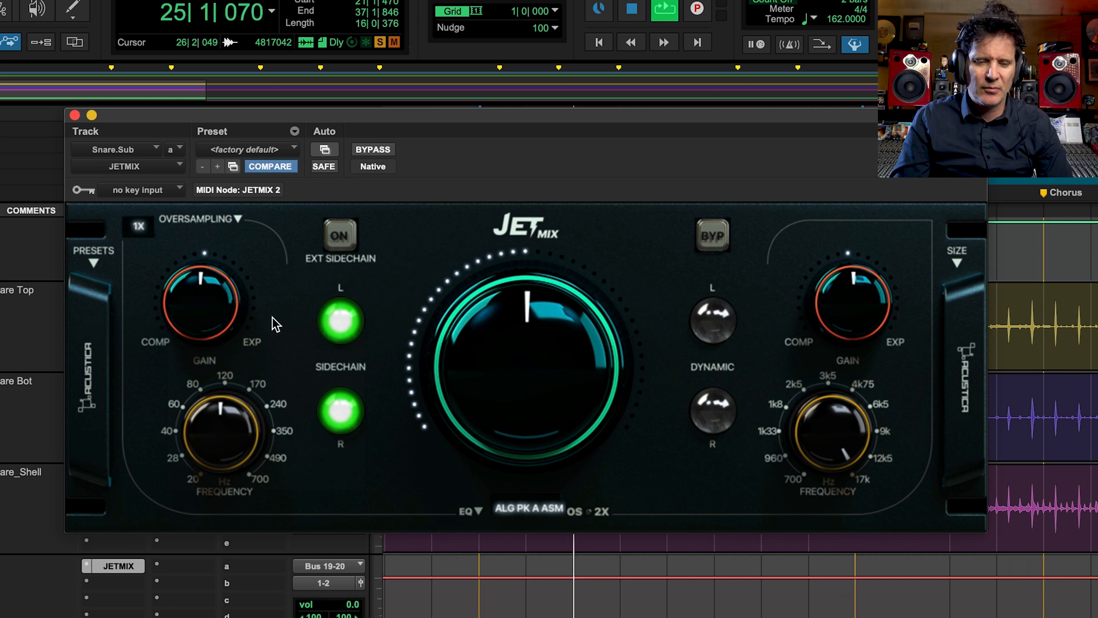
left_click_drag(227, 253, 231, 244)
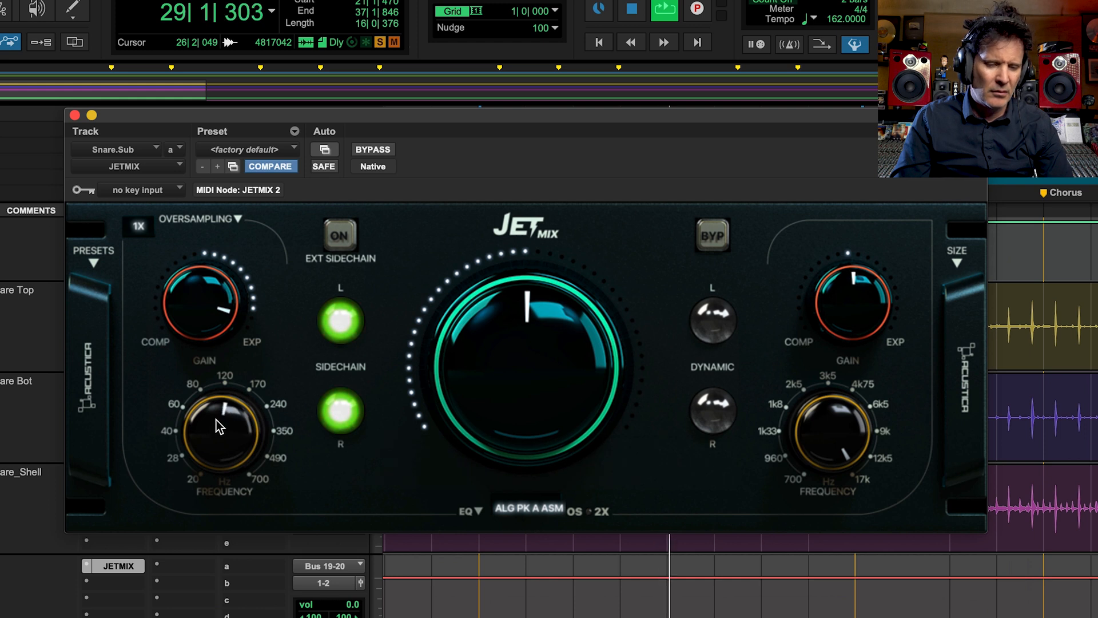
left_click_drag(195, 280, 210, 346)
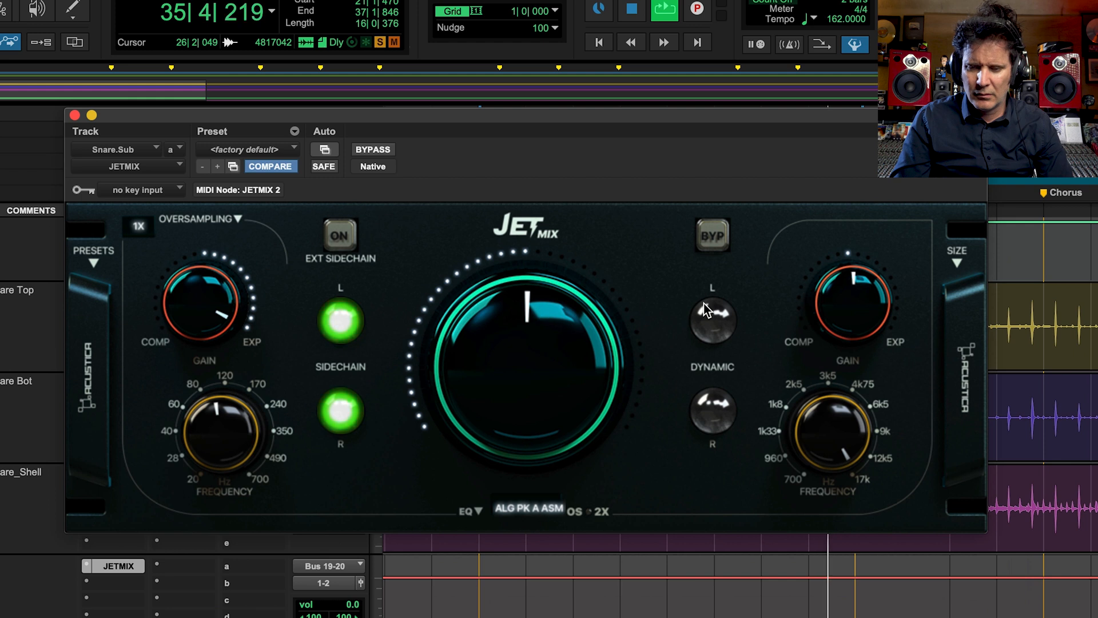
- Set the snare's high band between 6k5 and 9k with its gain moderately toward EXP, comparing against bypass
left_click_drag(856, 293, 867, 256)
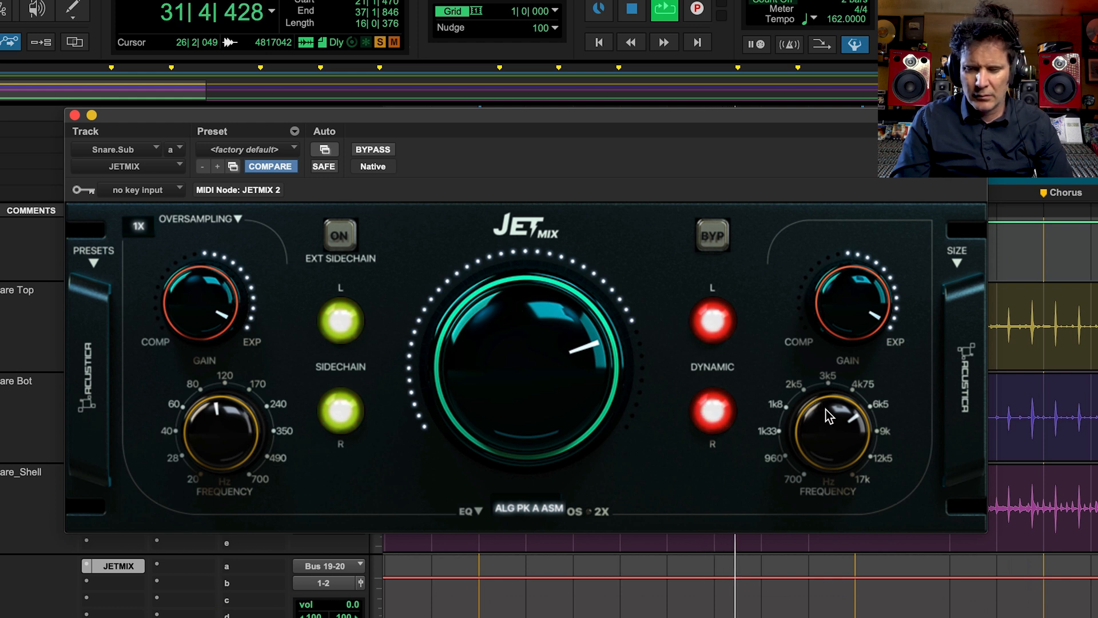
left_click_drag(823, 418, 837, 403)
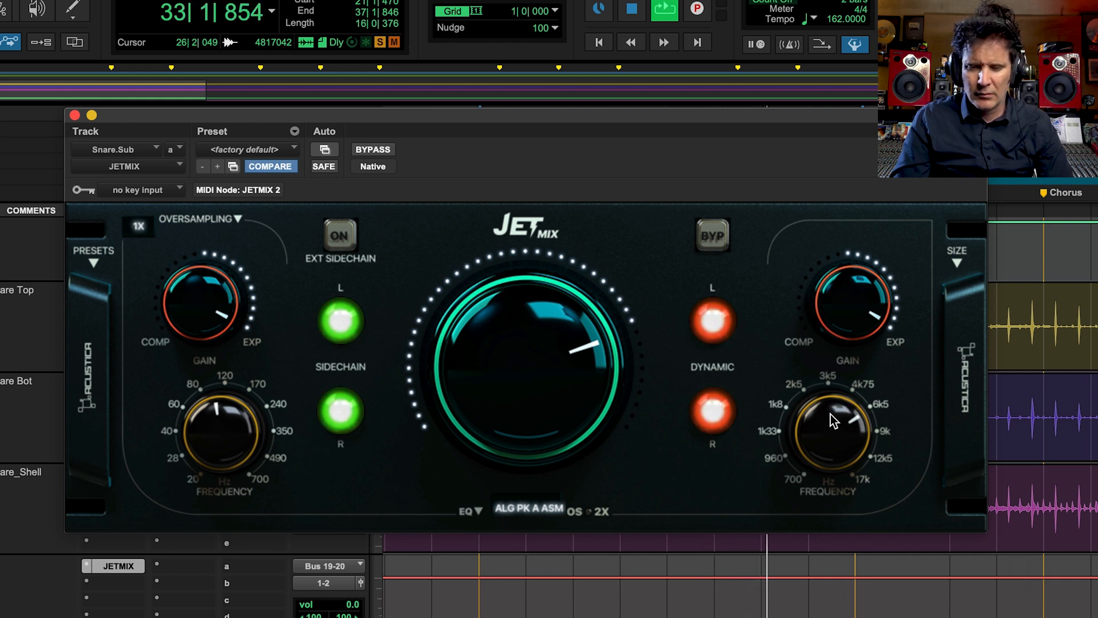
left_click(379, 152)
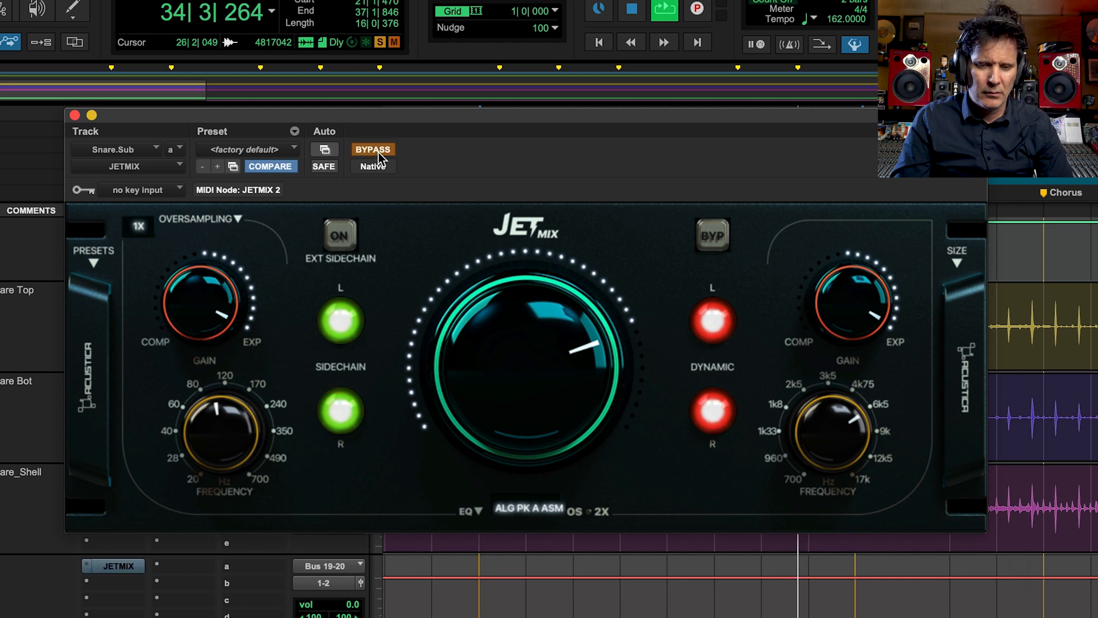
left_click(378, 152)
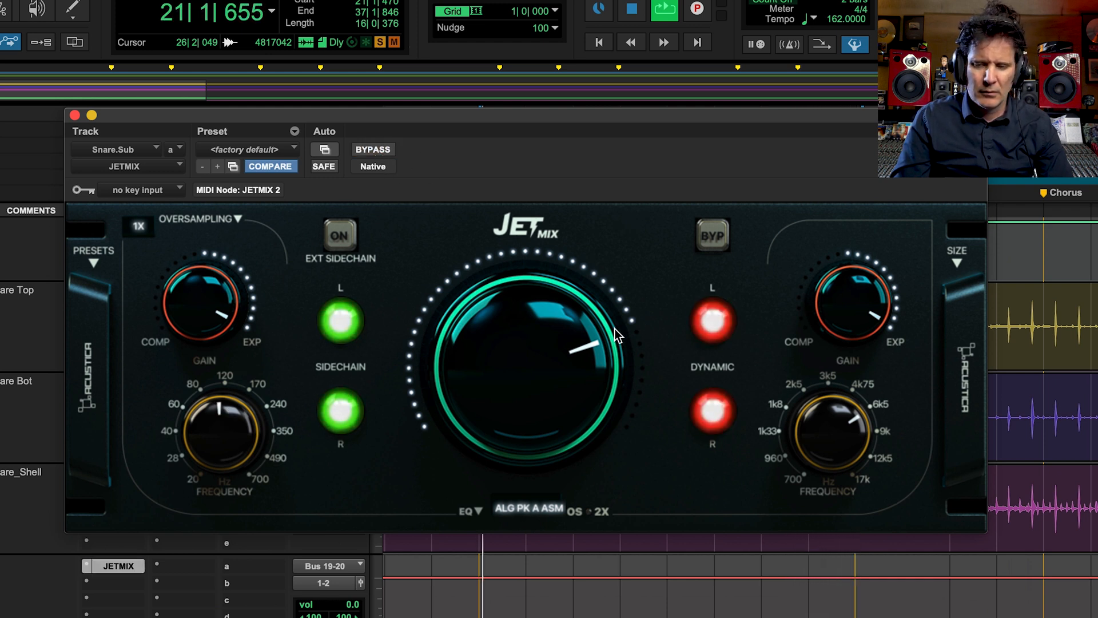
left_click_drag(832, 320, 831, 339)
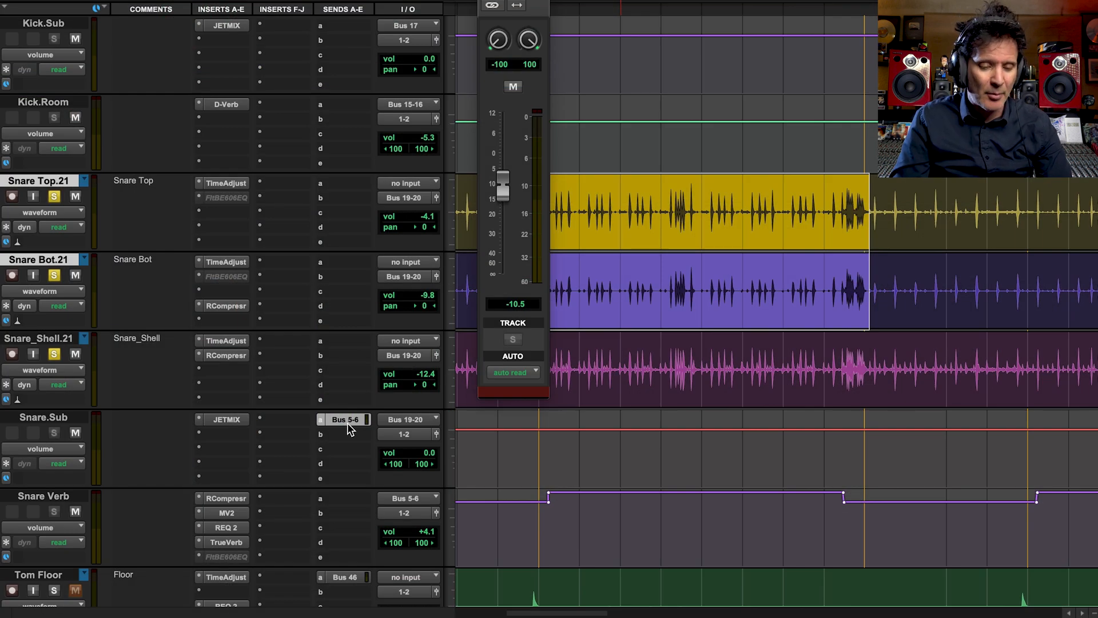
- Play the snare and audition the Snare Verb mute and the Snare.Sub JETMIX bypass
key("space")
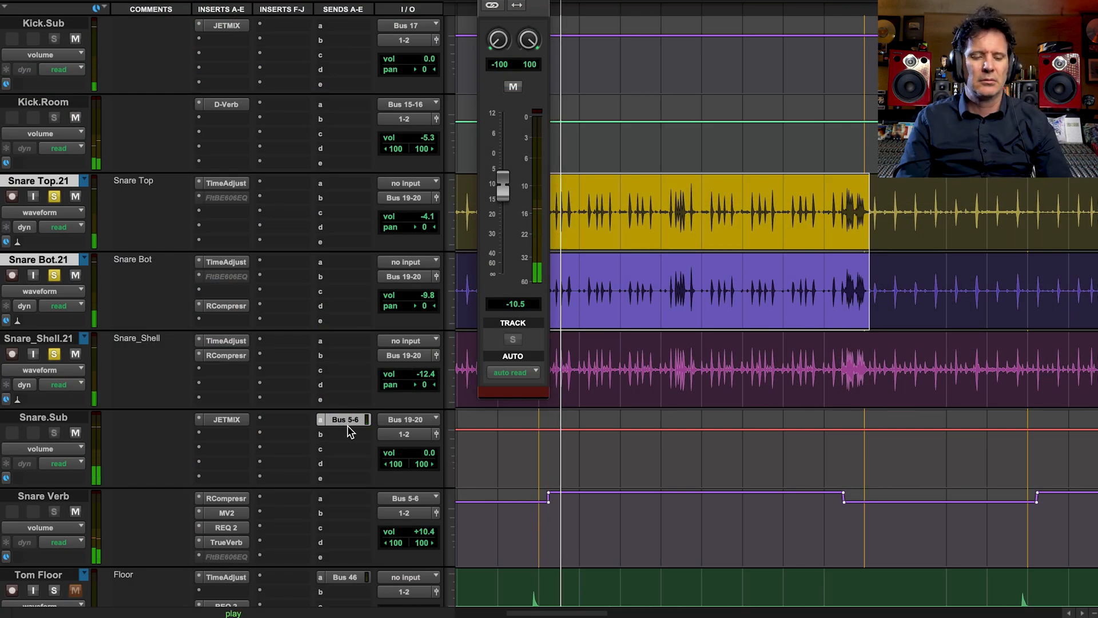
left_click(75, 511)
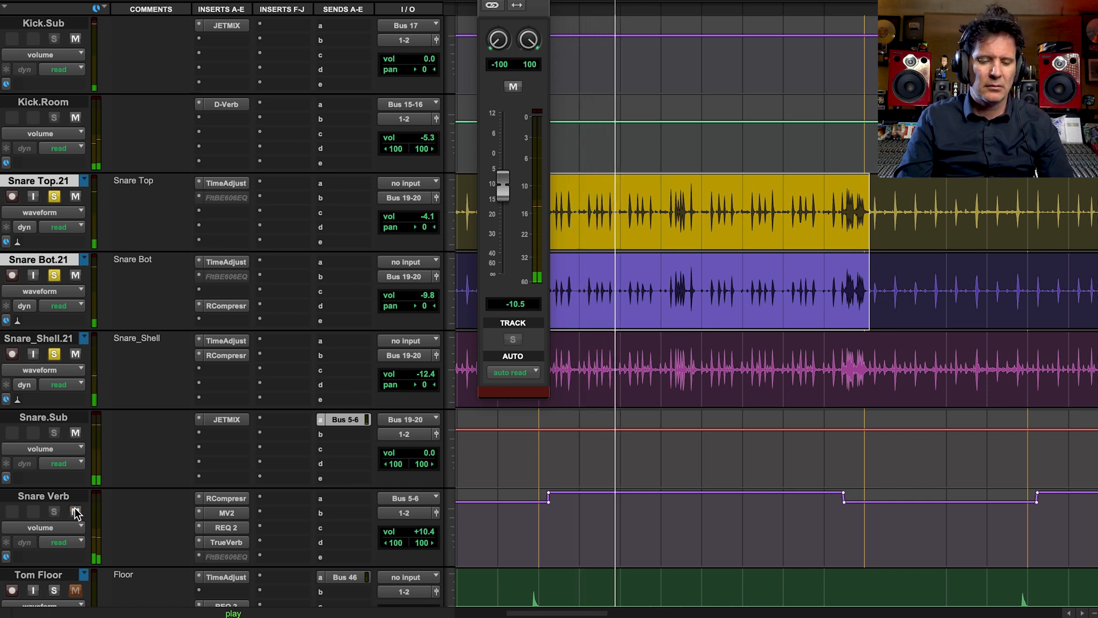
left_click(223, 420)
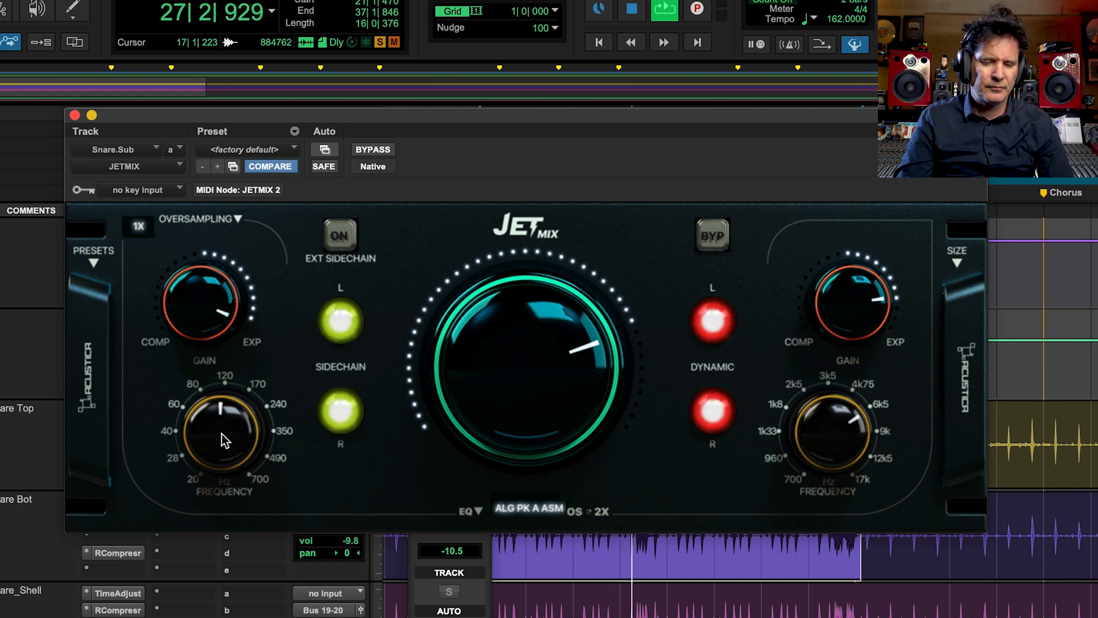
left_click(382, 150)
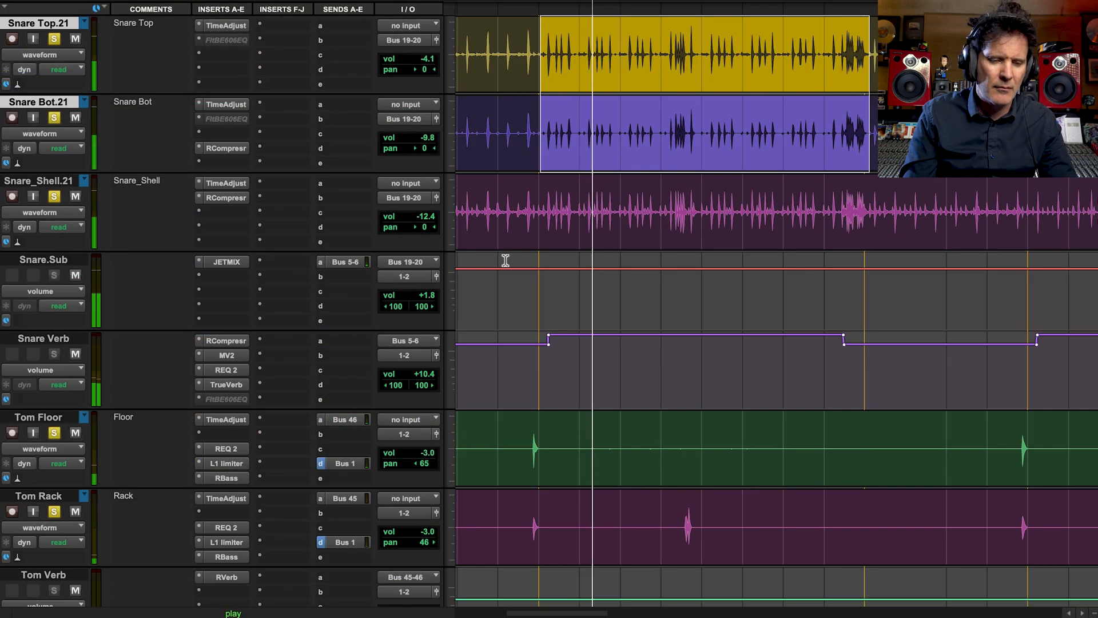
- Open the Kick.Sub JETMIX while the drums play and turn its large central knob down
scroll(506, 260, "up", 5)
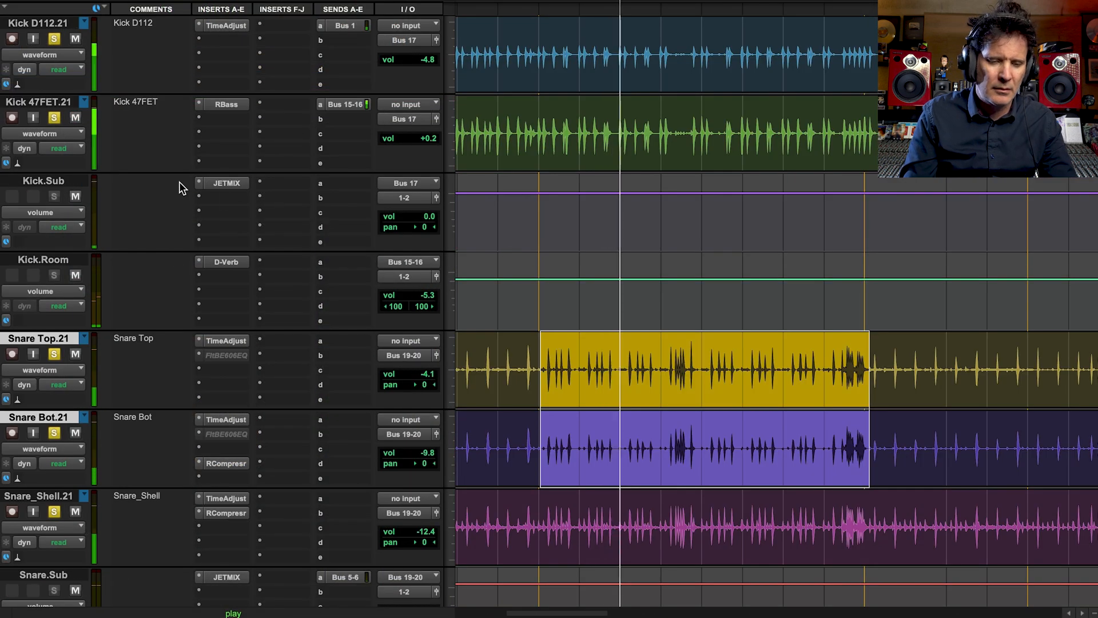
left_click(234, 183)
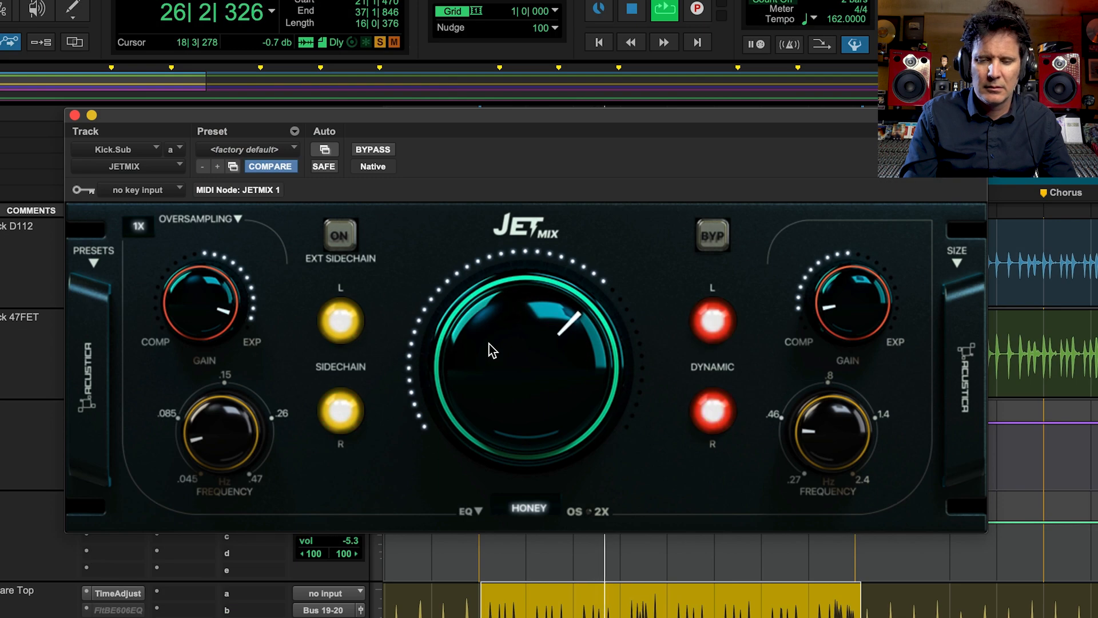
left_click_drag(489, 344, 480, 360)
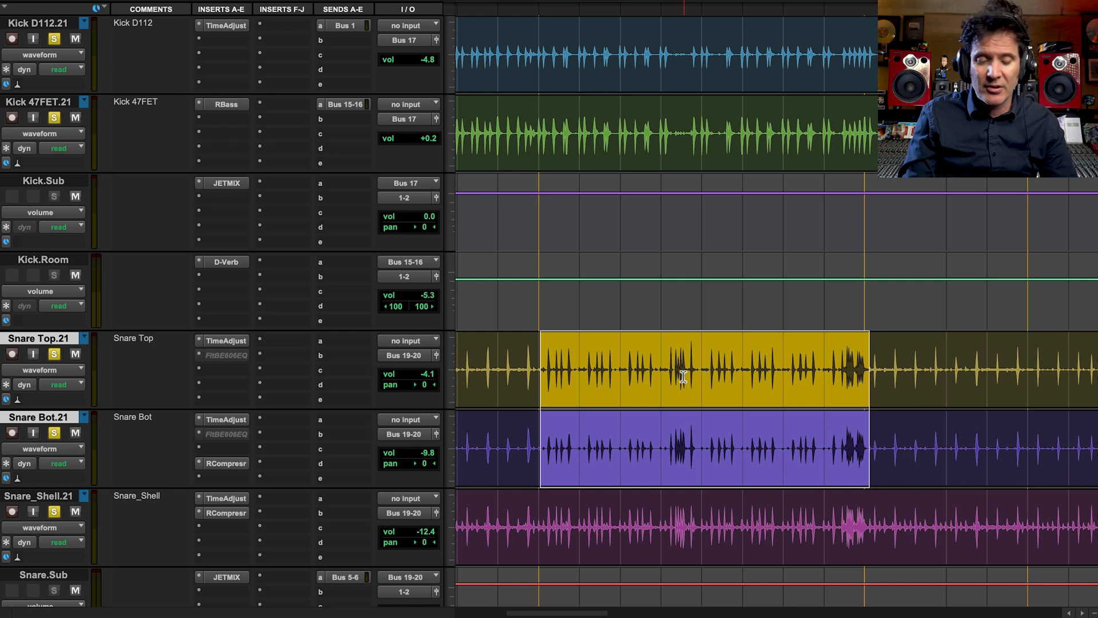
scroll(683, 376, "down", 2)
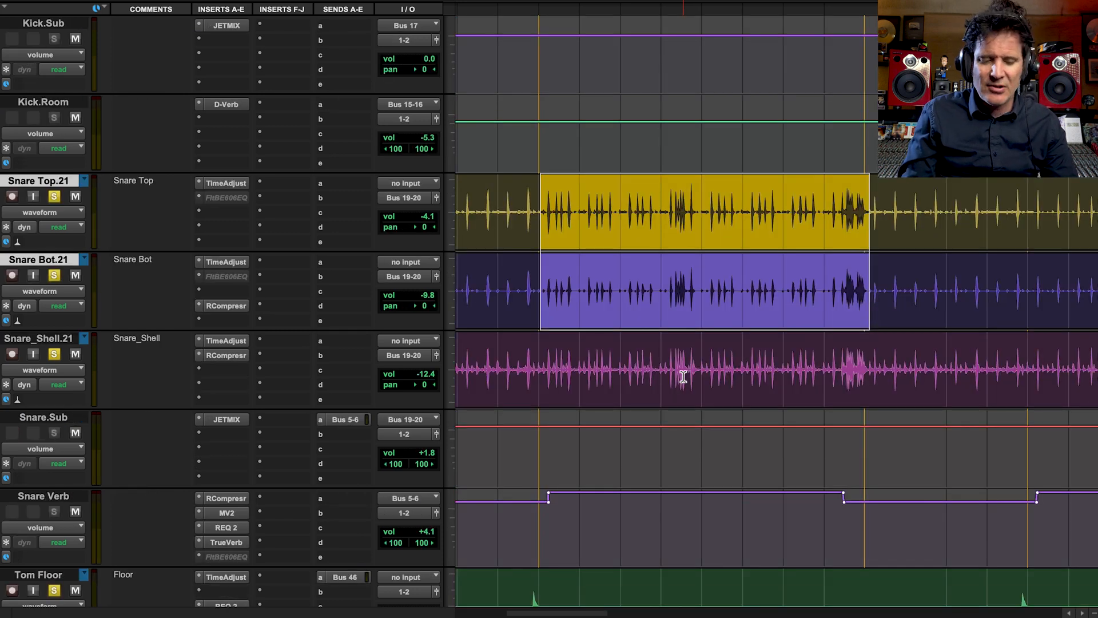
- Solo the Bass.Di.21, Bass.Di.dup1.21 and Bass.Amp.21 tracks and play the selected bass passage
scroll(683, 377, "down", 2)
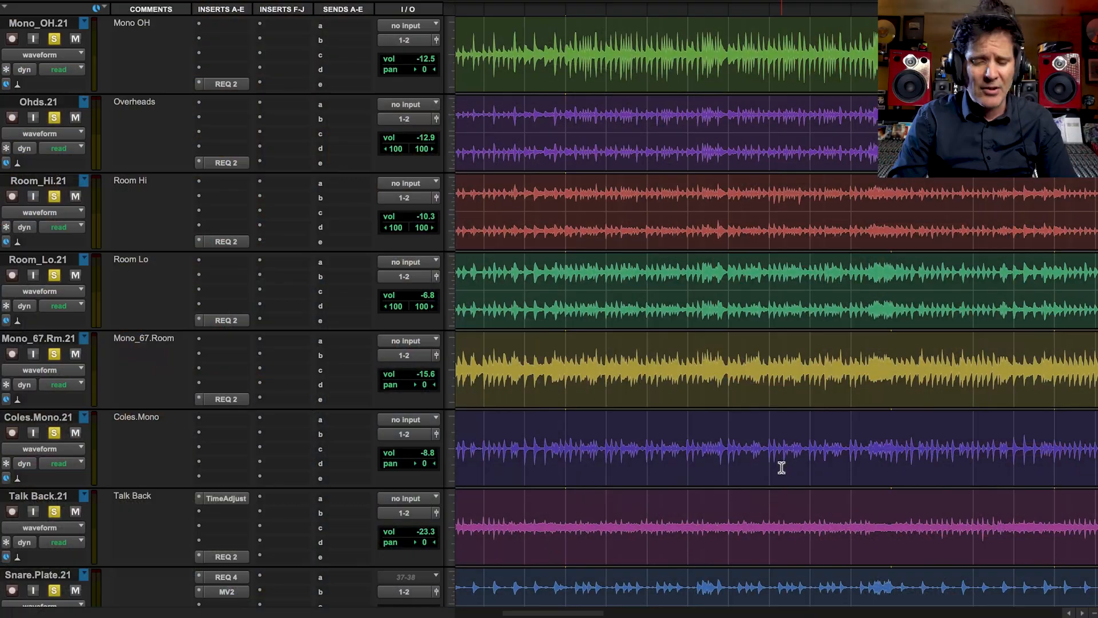
scroll(781, 467, "down", 5)
scroll(781, 467, "down", 5)
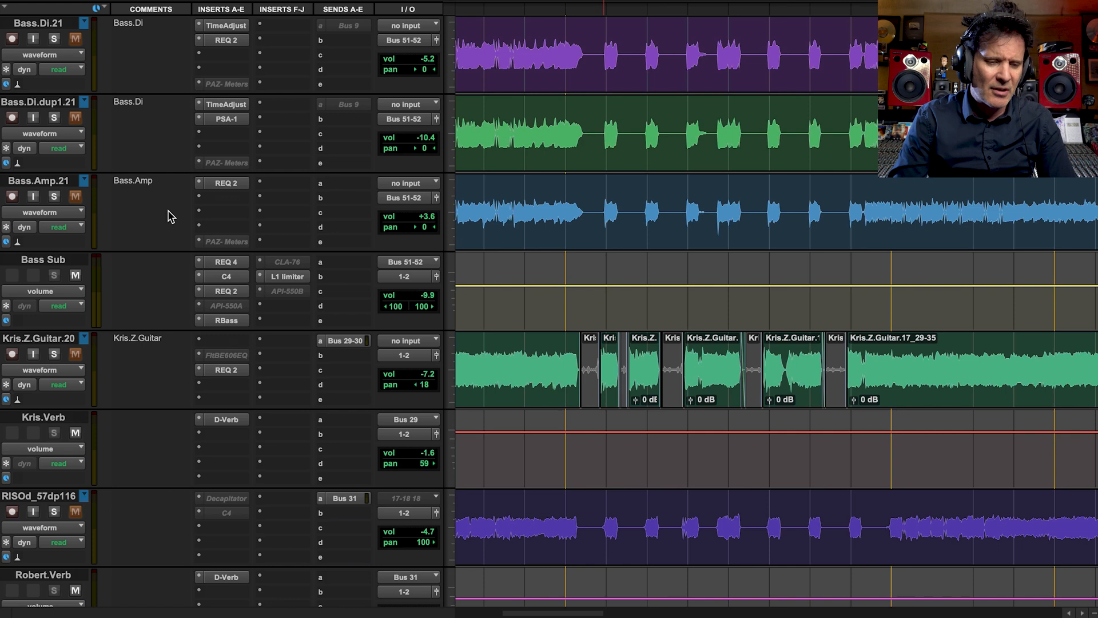
key("space")
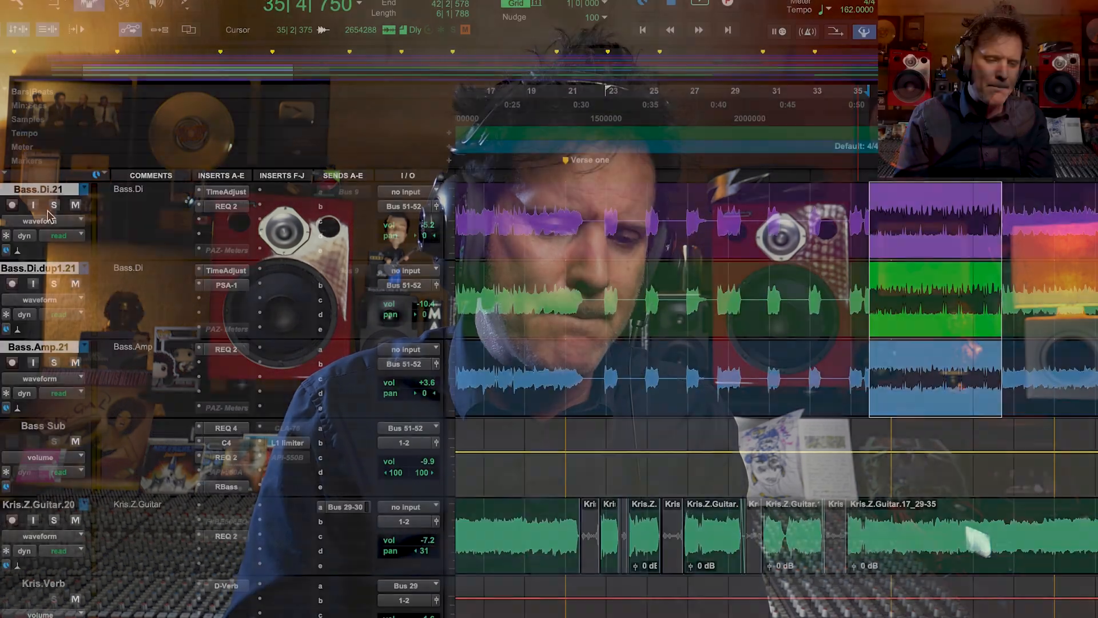
left_click(53, 206)
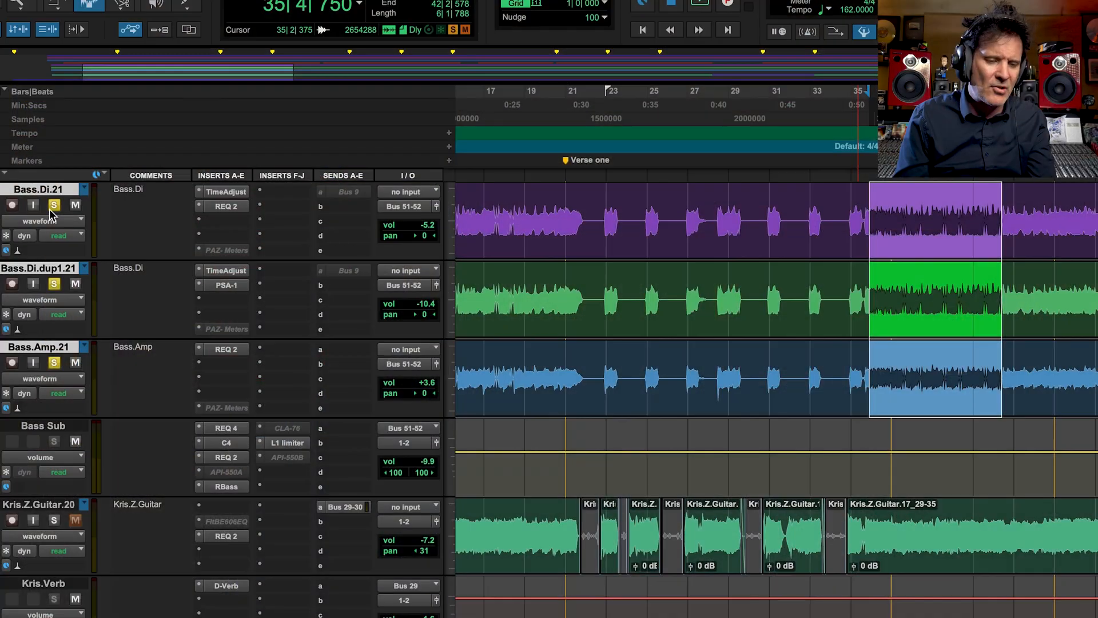
key("space")
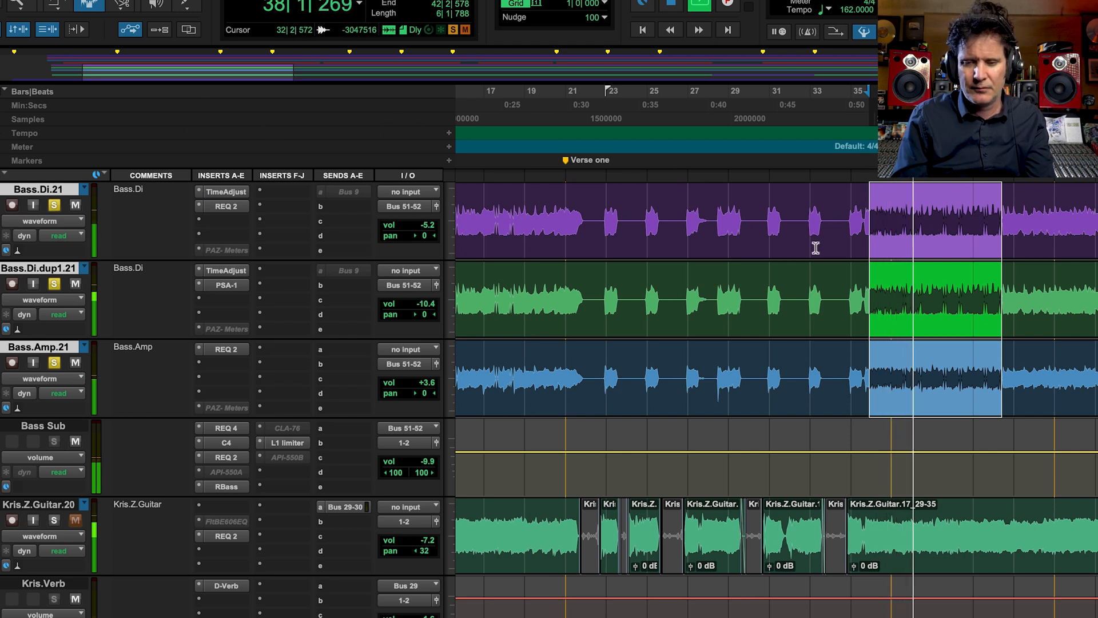
- Adjust the bass selection to start at 36|4|429 and end at 44|4|464, stopping playback to extend it
left_click(889, 228, "shift")
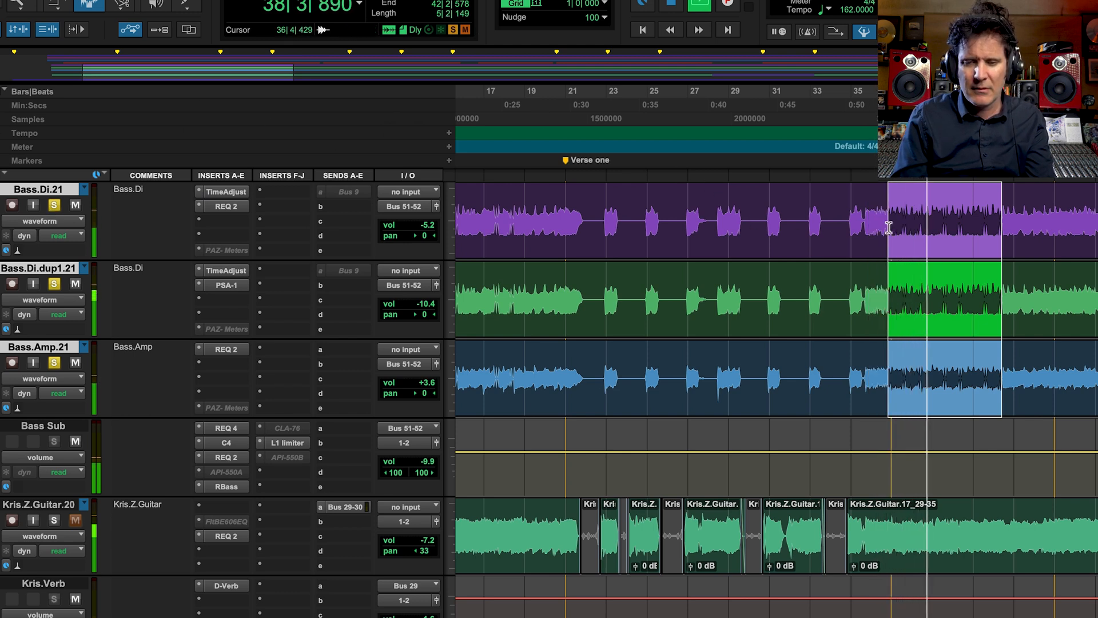
key("space")
left_click(1054, 233, "shift")
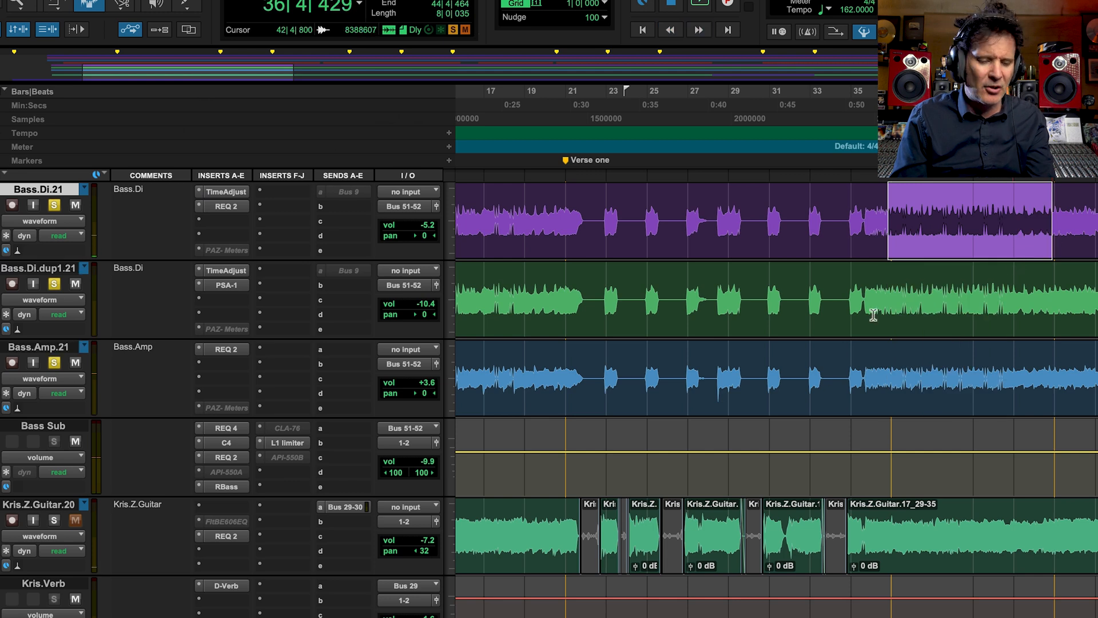
- Insert the multichannel Acustica JETMIX (stereo) plug-in in slot h of the Bass Sub and start playback
left_click(261, 457)
mouse_move(344, 458)
mouse_move(502, 257)
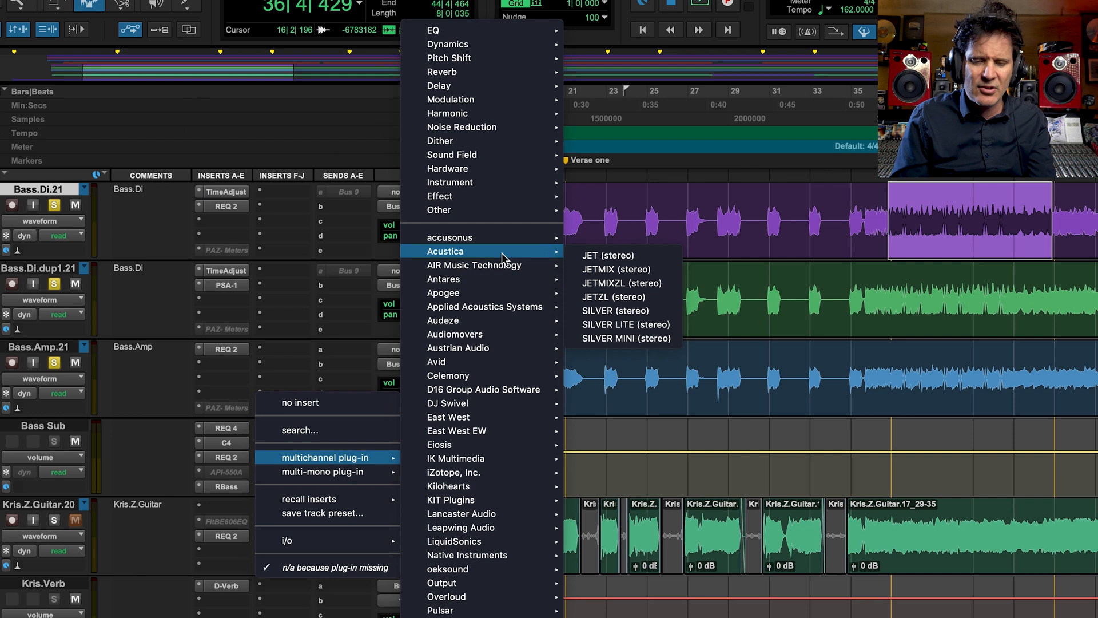
left_click(640, 269)
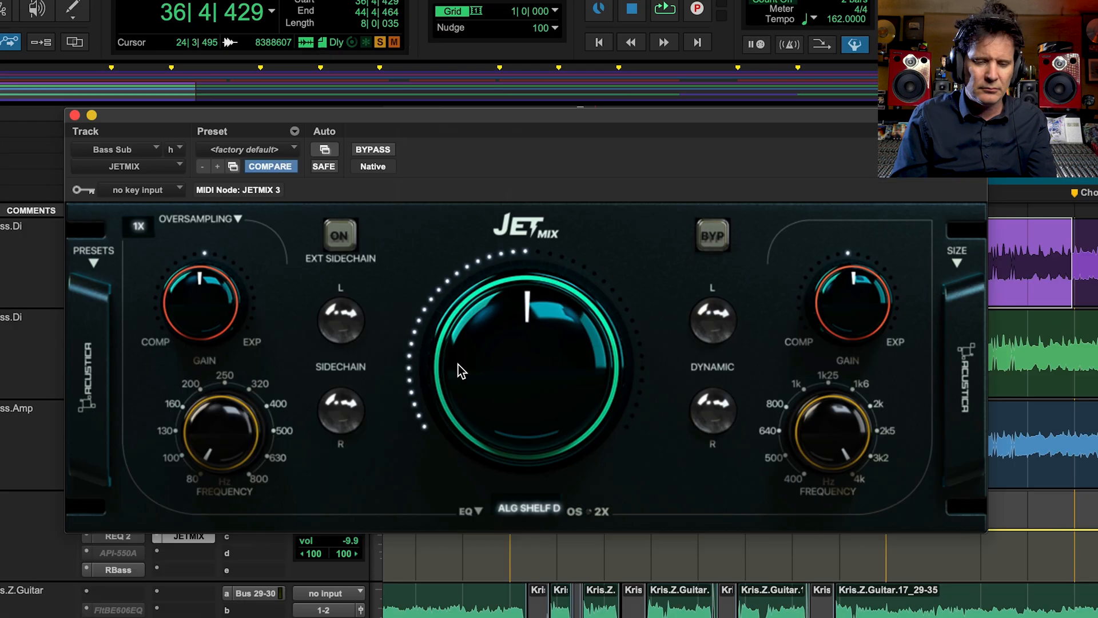
key("space")
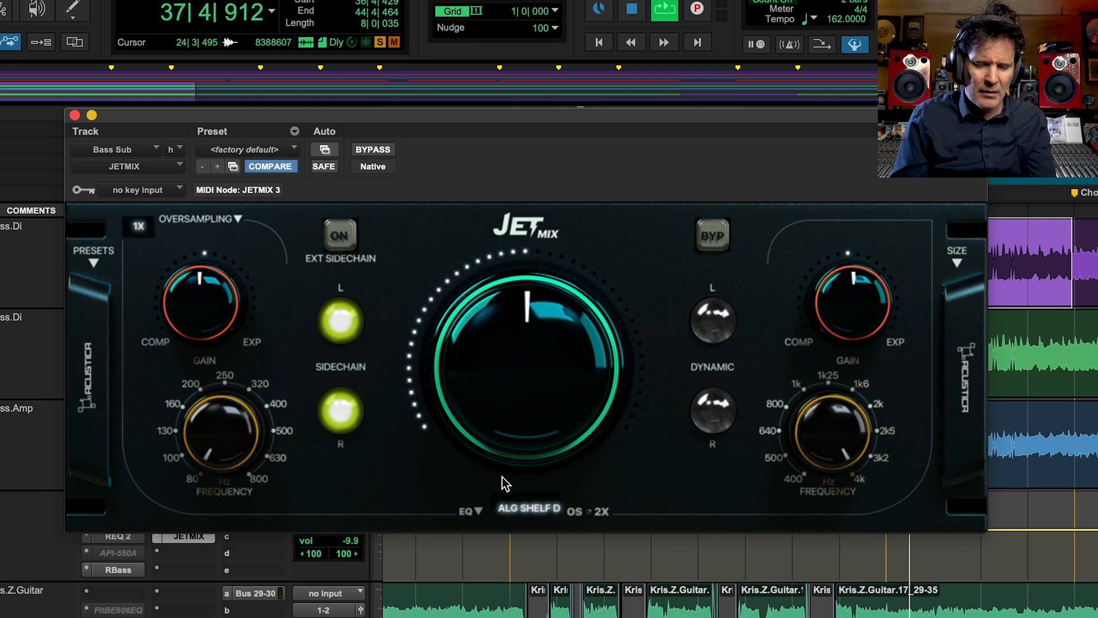
- Switch the Bass Sub JETMIX to the EQ model [Algorithm] A07 - ANALOG PEAK ASYM
left_click(531, 509)
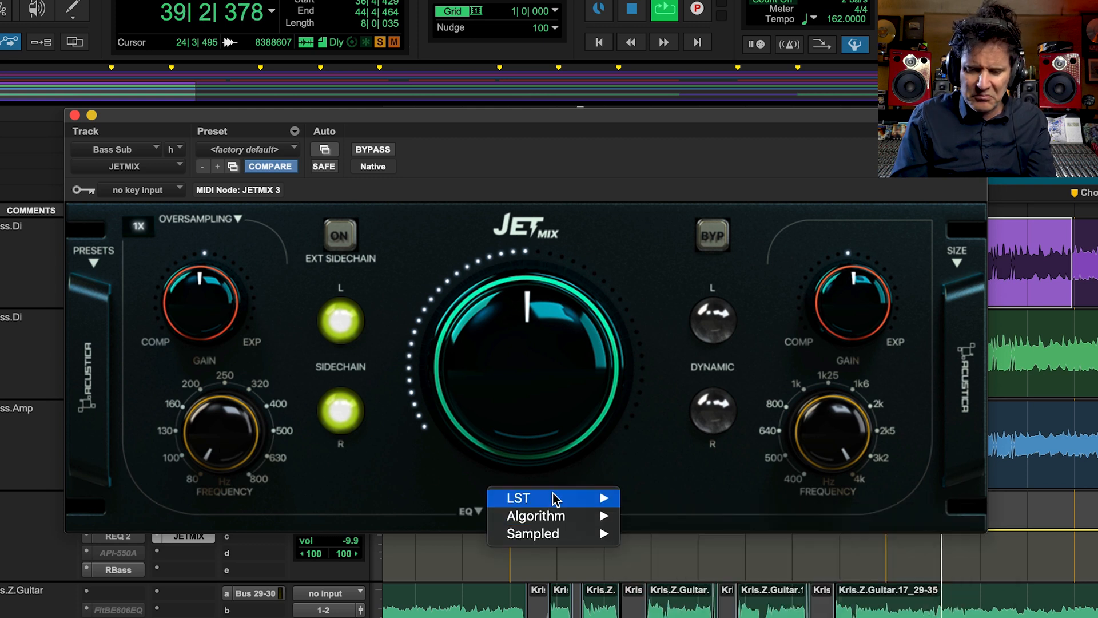
mouse_move(550, 515)
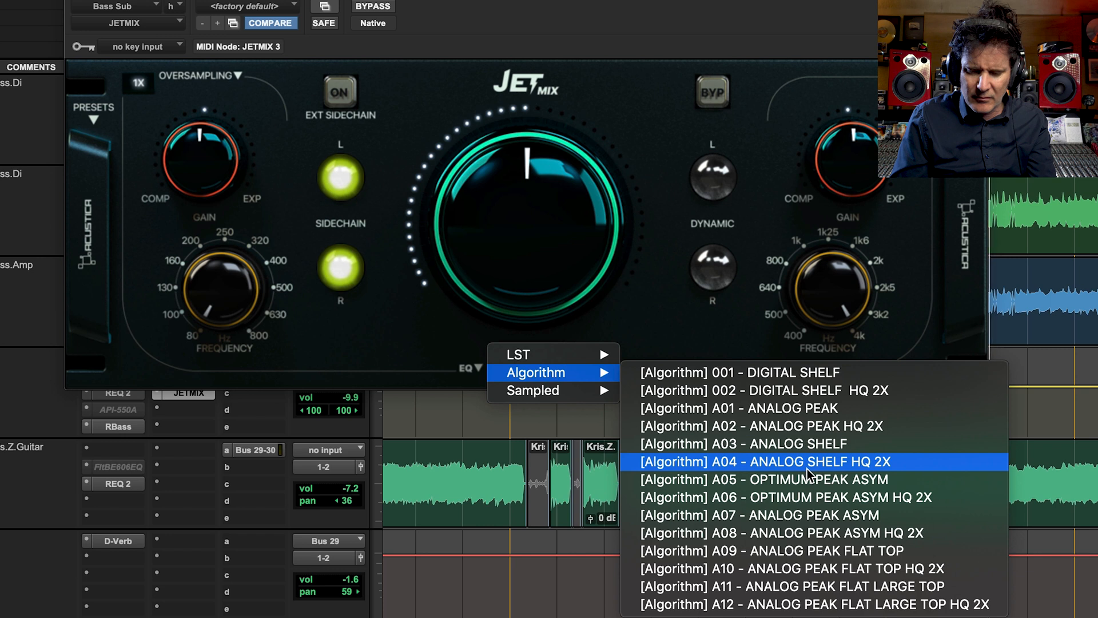
left_click(808, 515)
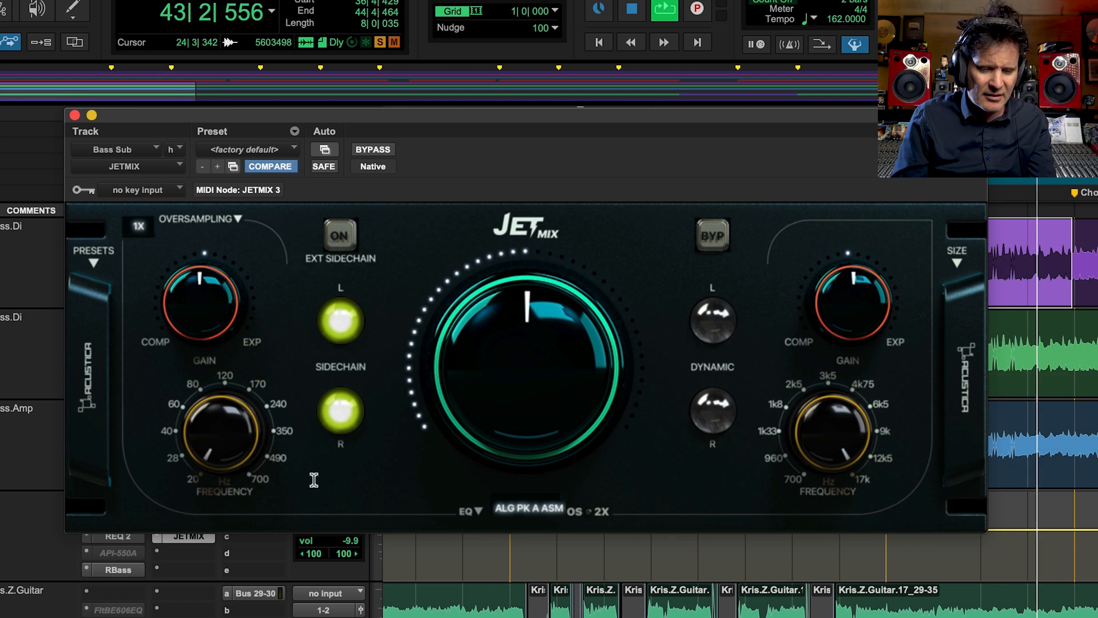
- Set the bass's low band frequency to about 80 Hz with its gain well toward EXP, and compare against bypass
left_click_drag(220, 436, 220, 371)
left_click_drag(208, 322, 205, 287)
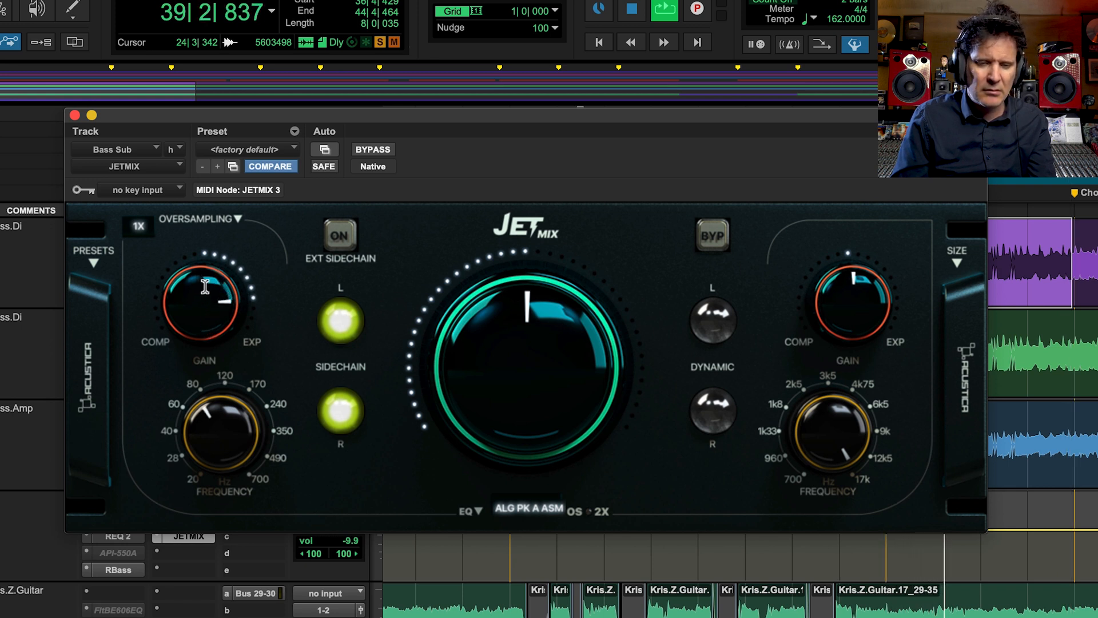
left_click(376, 149)
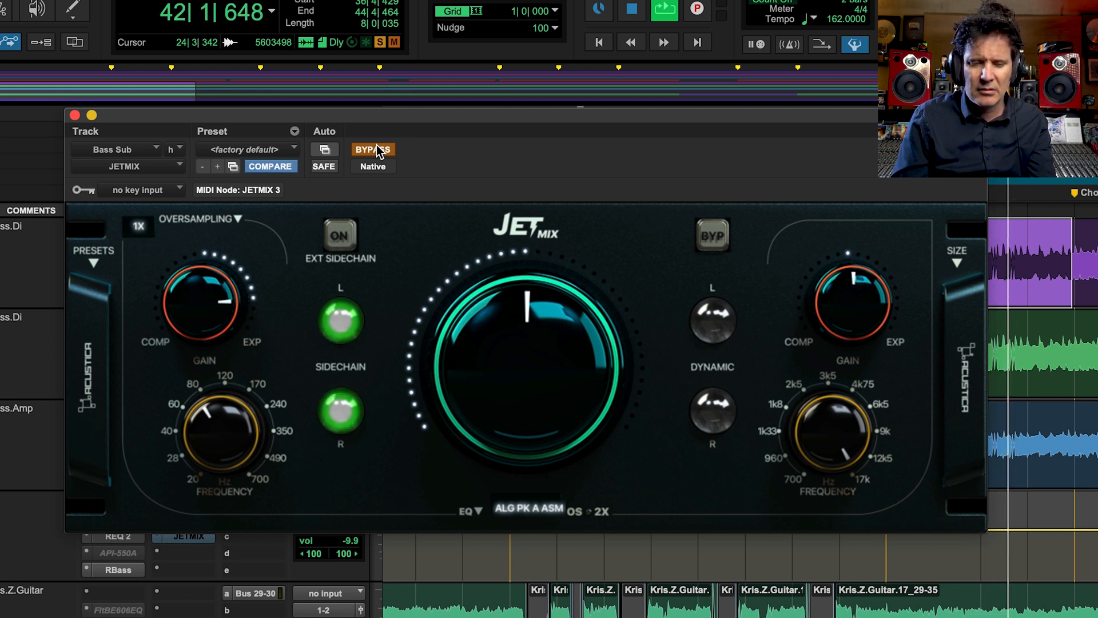
left_click(376, 149)
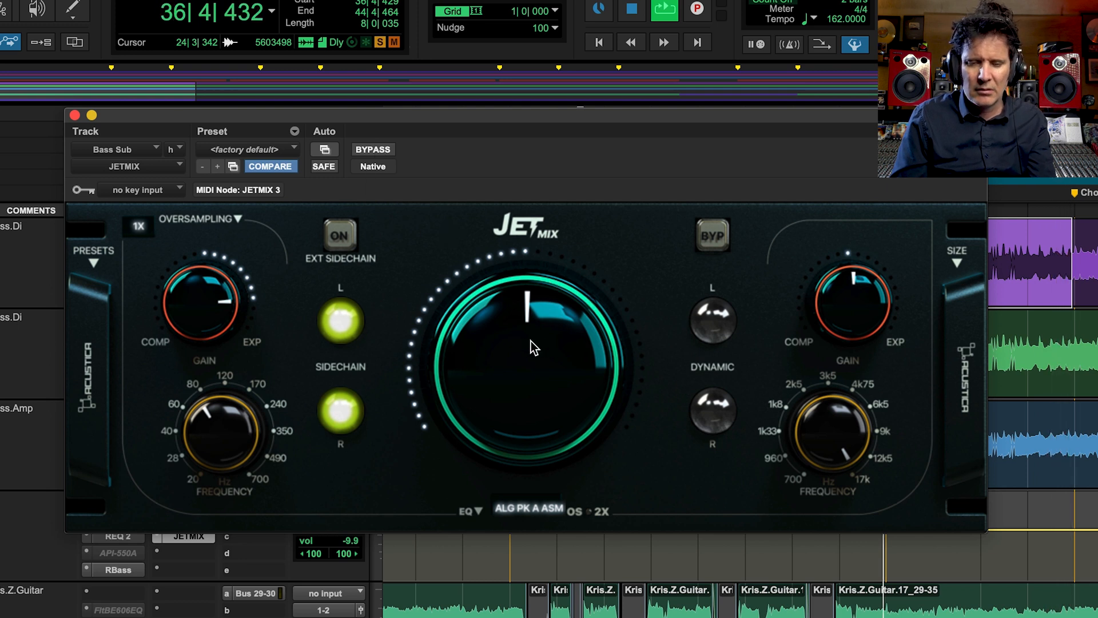
- Turn the Bass Sub JETMIX's large central knob up, then settle it just past its midpoint
left_click_drag(527, 329, 534, 314)
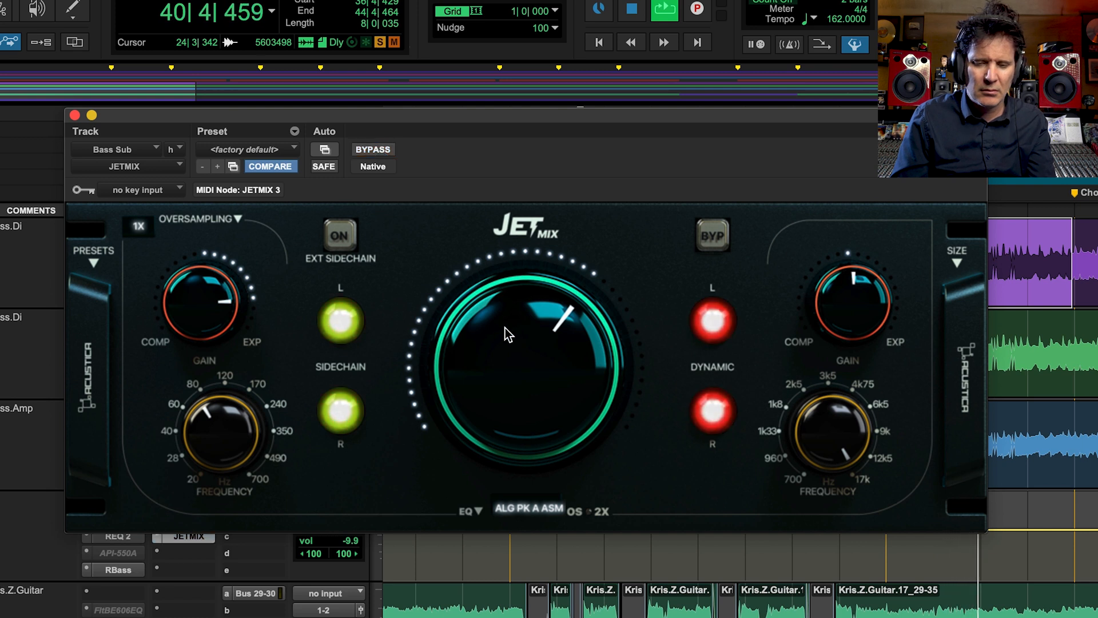
left_click_drag(504, 357, 503, 384)
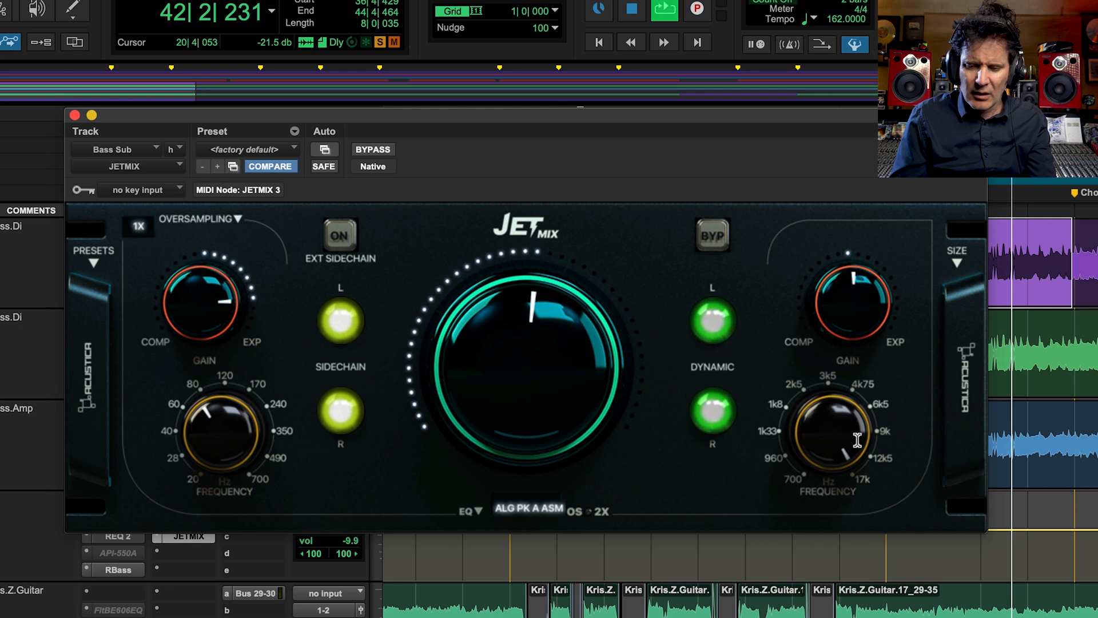
- Set the bass's high band frequency to 700 Hz with its gain well toward EXP, and compare against bypass
left_click_drag(841, 440, 817, 611)
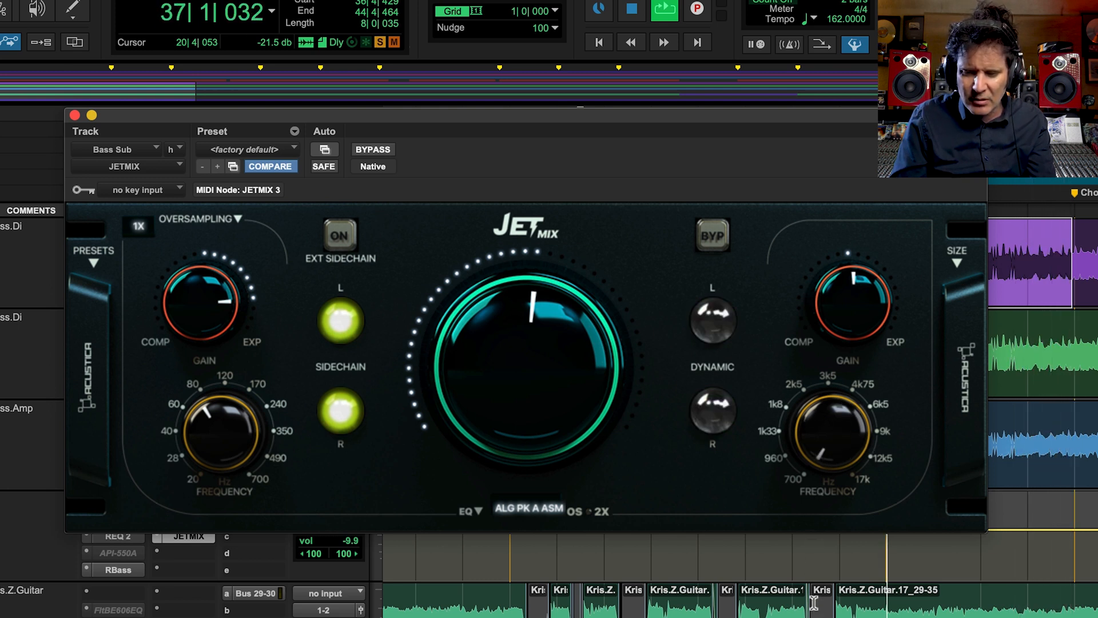
left_click_drag(847, 333, 850, 298)
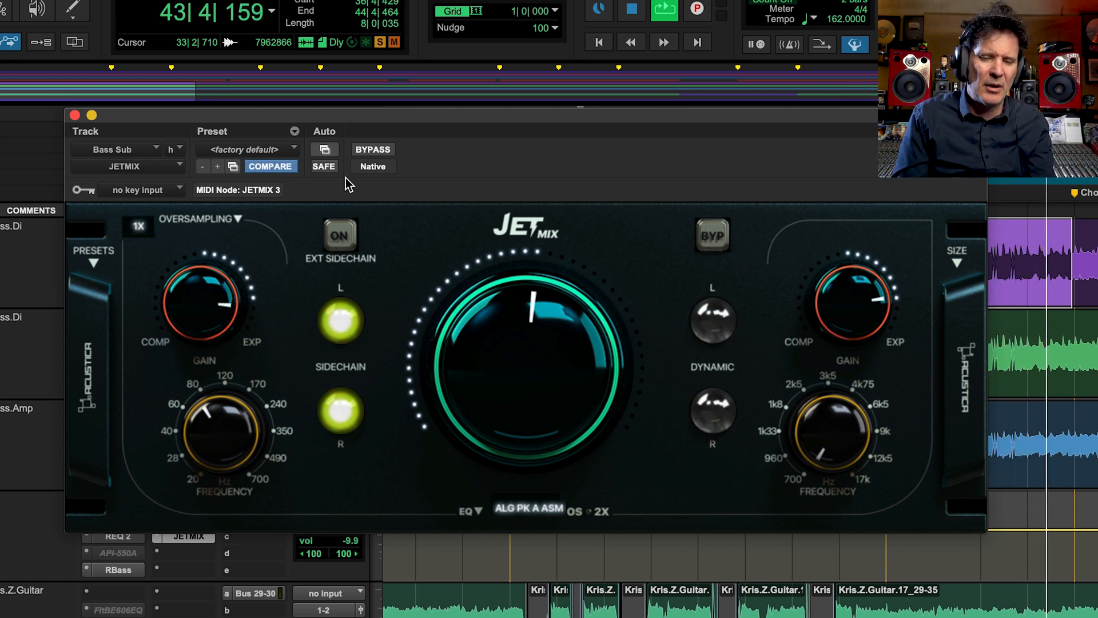
left_click(378, 150)
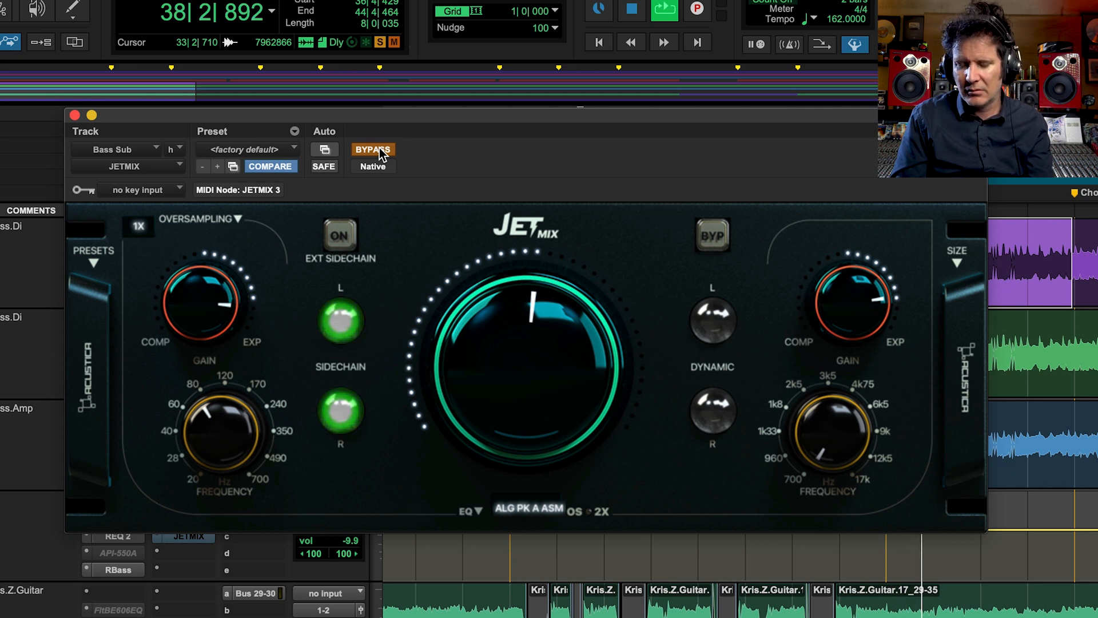
left_click(379, 148)
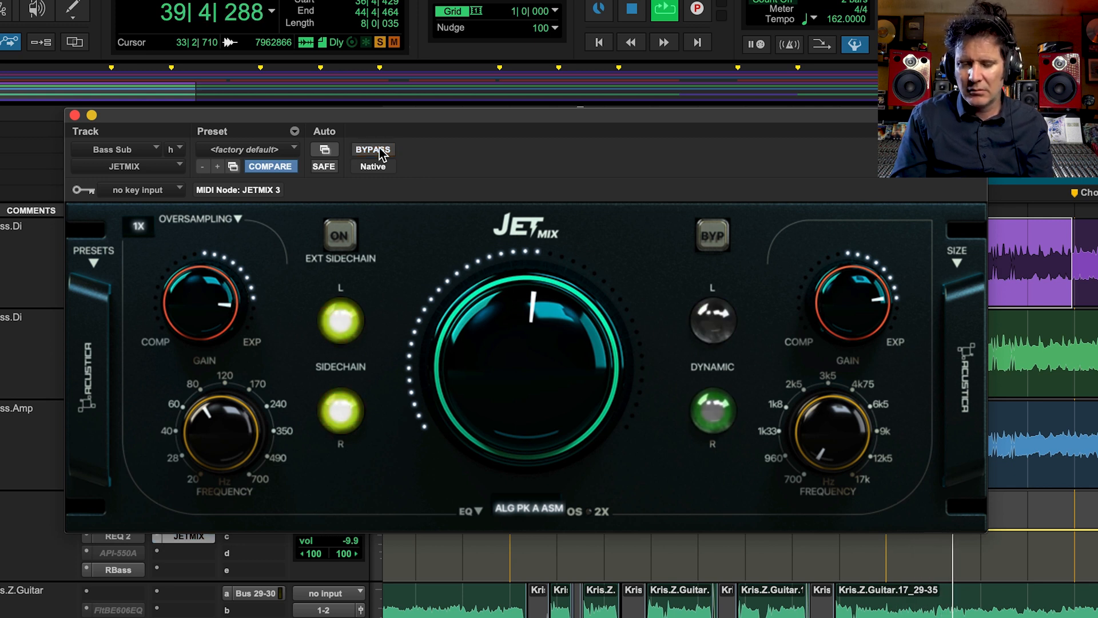
- Fine-tune the large central knob around its midpoint against bypass, ending clearly past the midpoint
left_click_drag(471, 298, 472, 318)
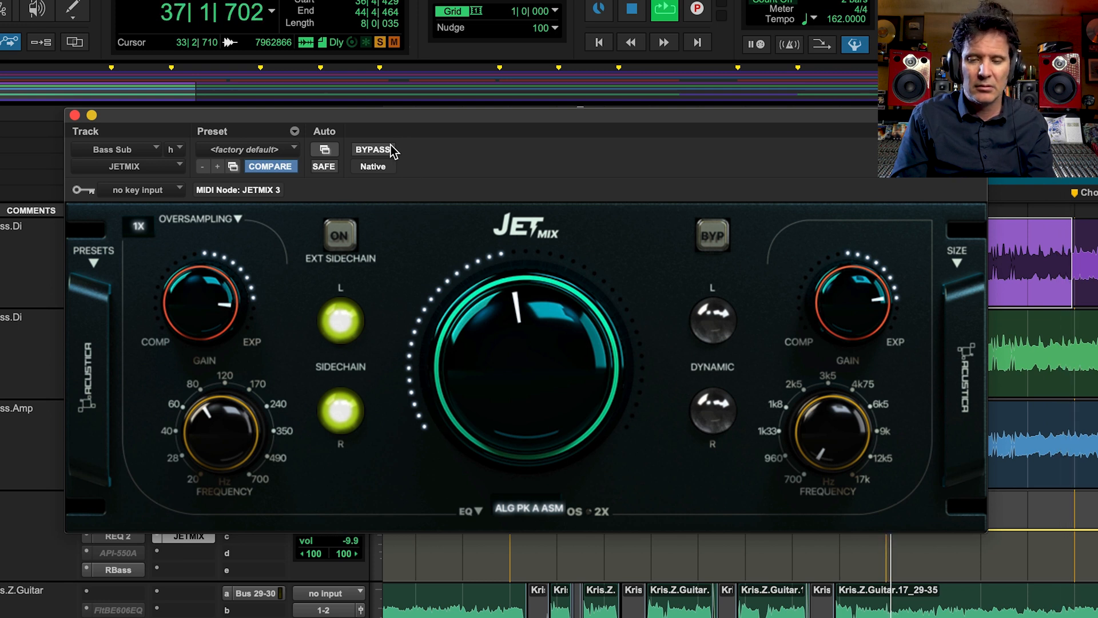
left_click(373, 149)
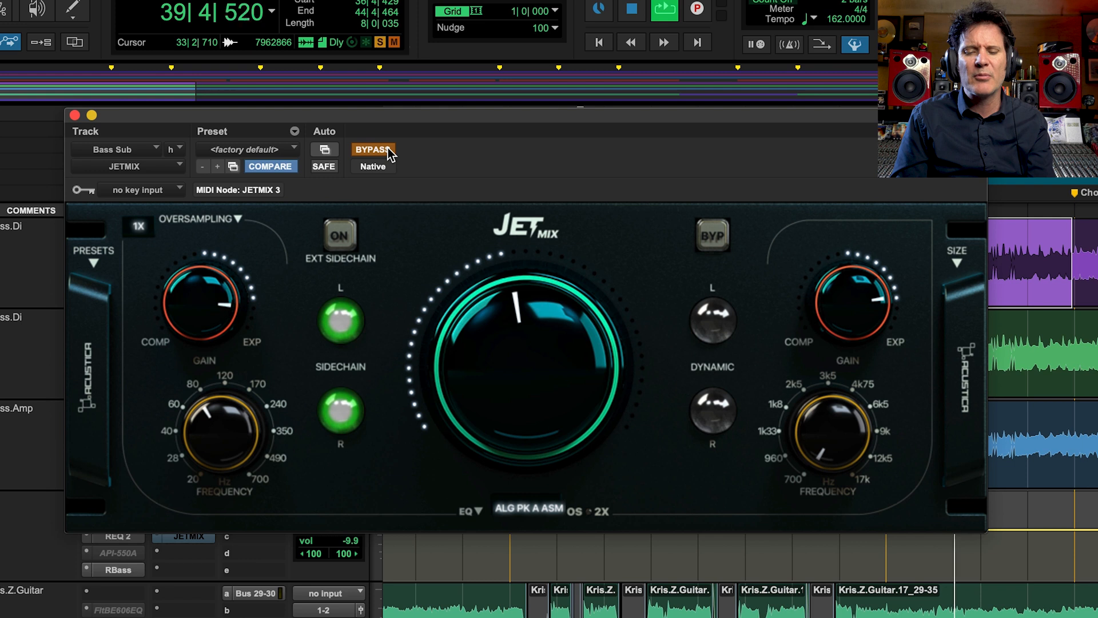
left_click_drag(497, 308, 498, 308)
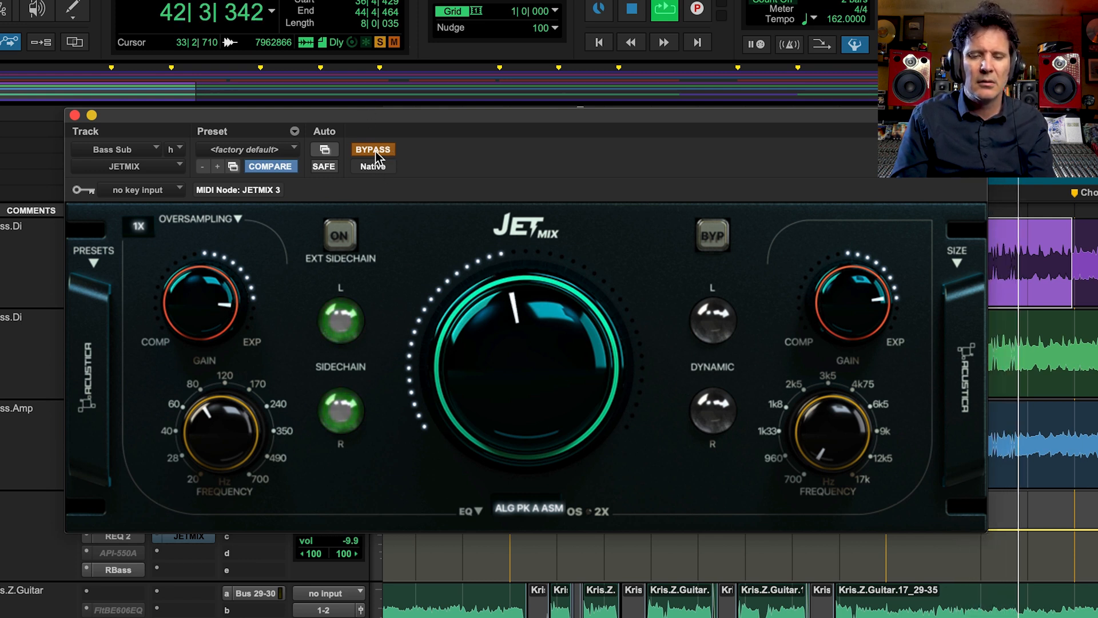
left_click(375, 149)
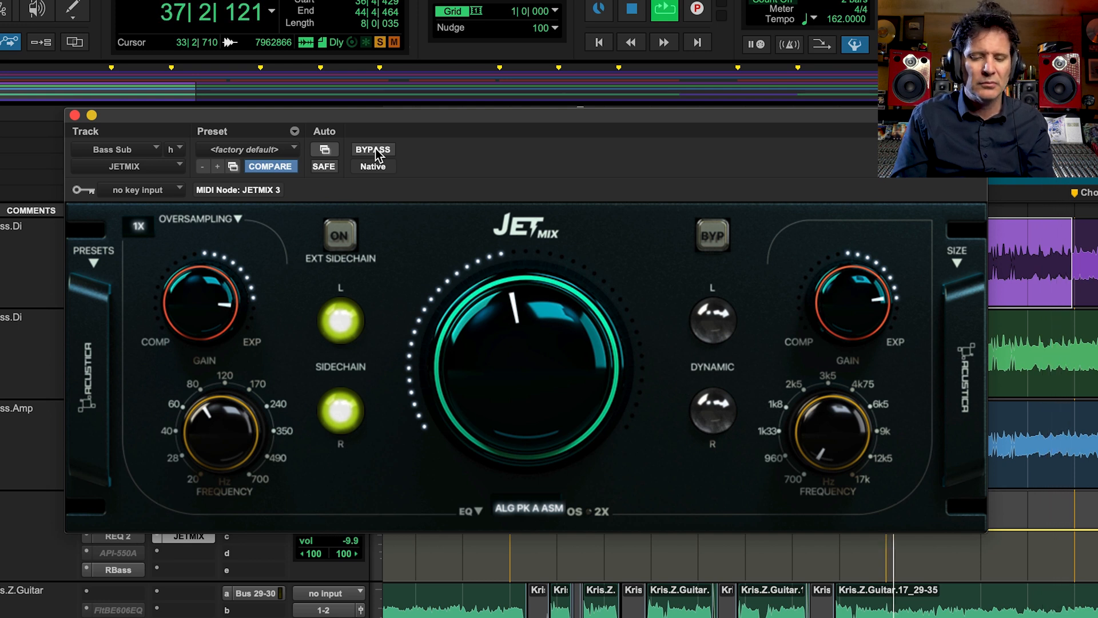
scroll(53, 482, "up", 5)
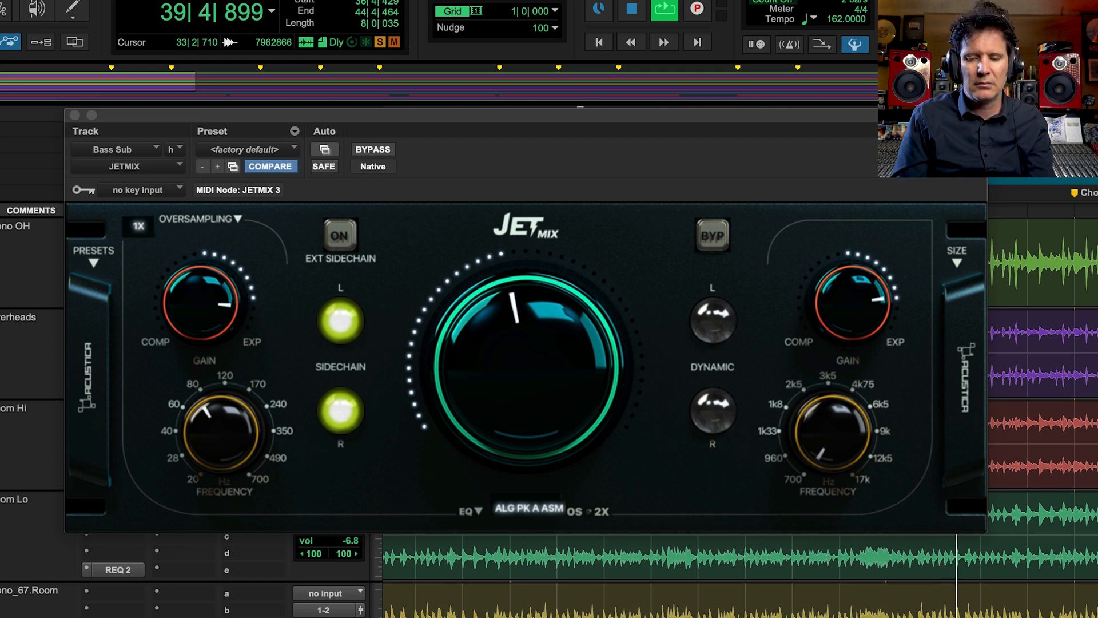
scroll(52, 482, "down", 5)
left_click_drag(483, 328, 534, 320)
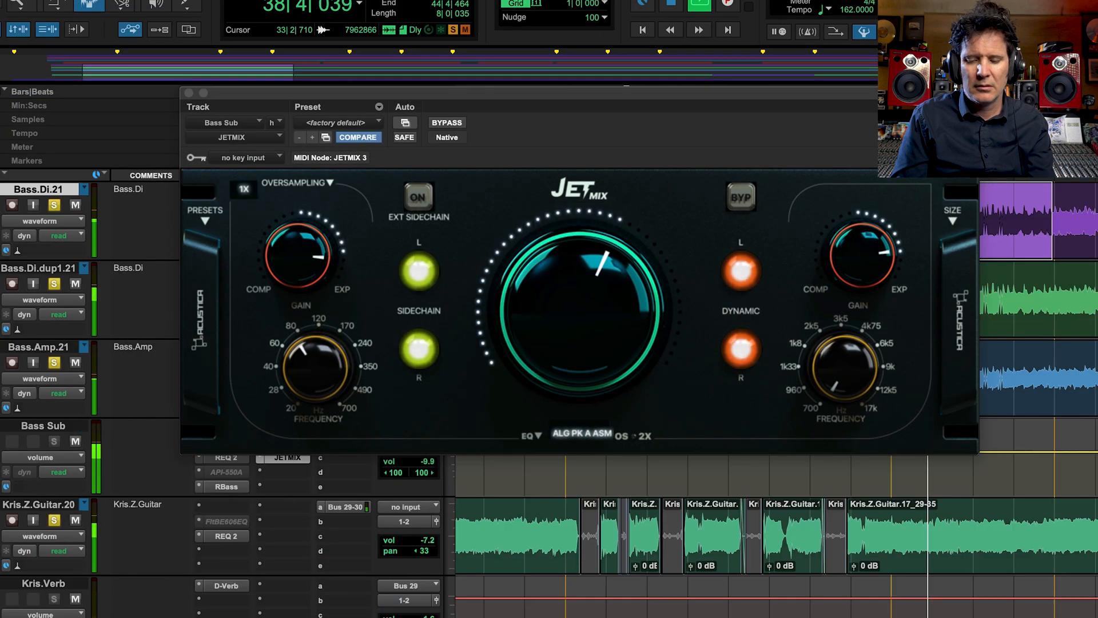
- Clear the solo from all tracks and insert the multichannel Acustica JETZL (stereo) plug-in in slot a of Master 1
scroll(55, 600, "down", 1)
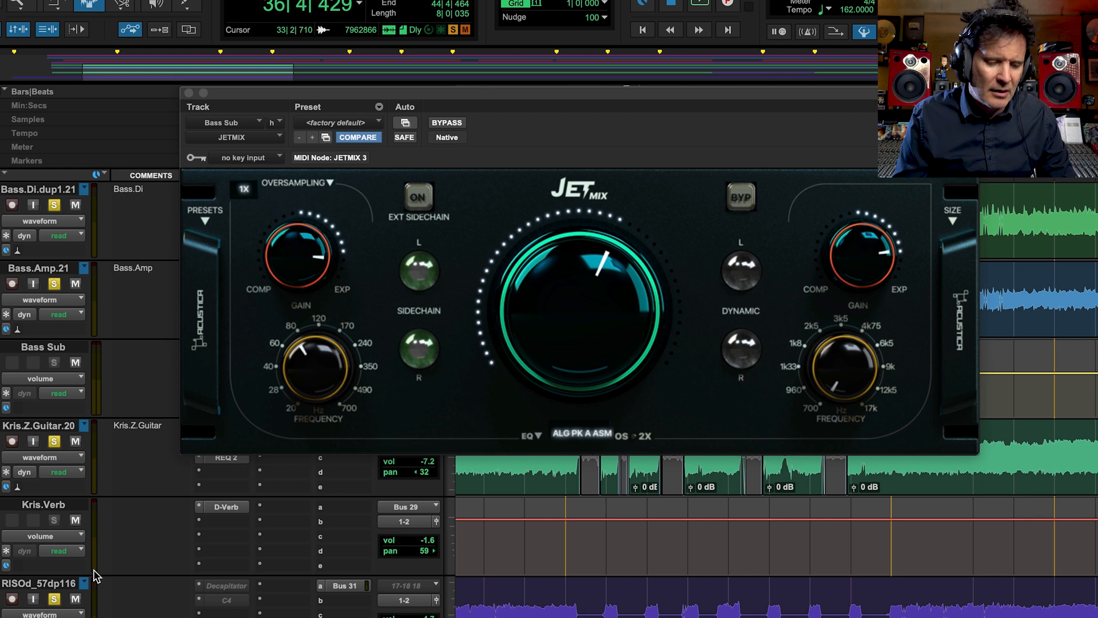
left_click(54, 598, "alt")
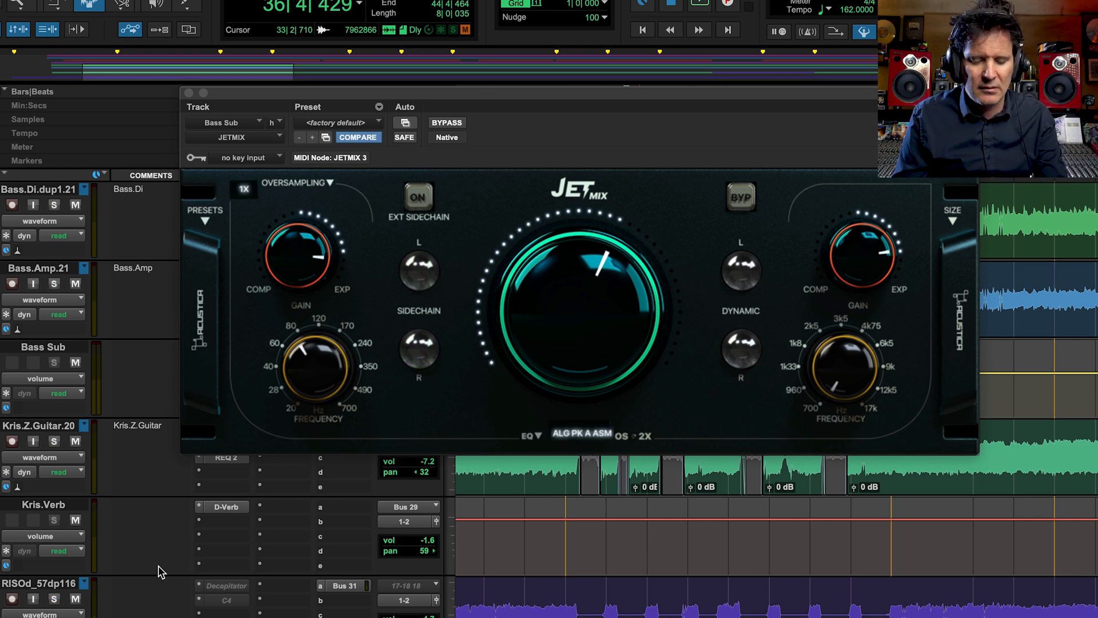
scroll(376, 605, "down", 10)
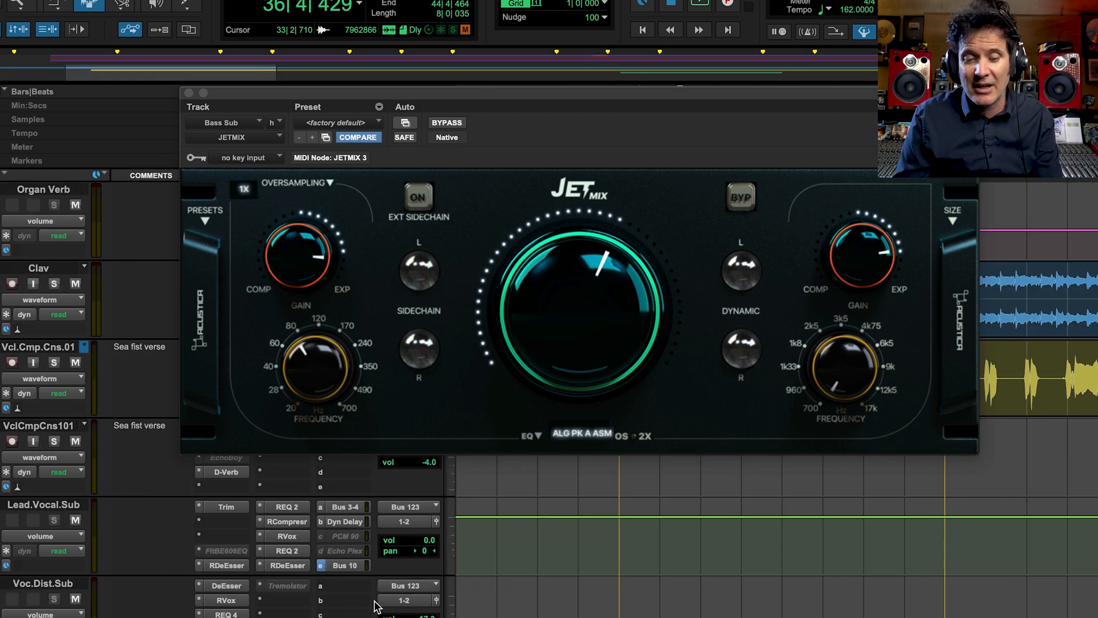
scroll(376, 605, "down", 15)
left_click(226, 452)
mouse_move(274, 506)
mouse_move(400, 251)
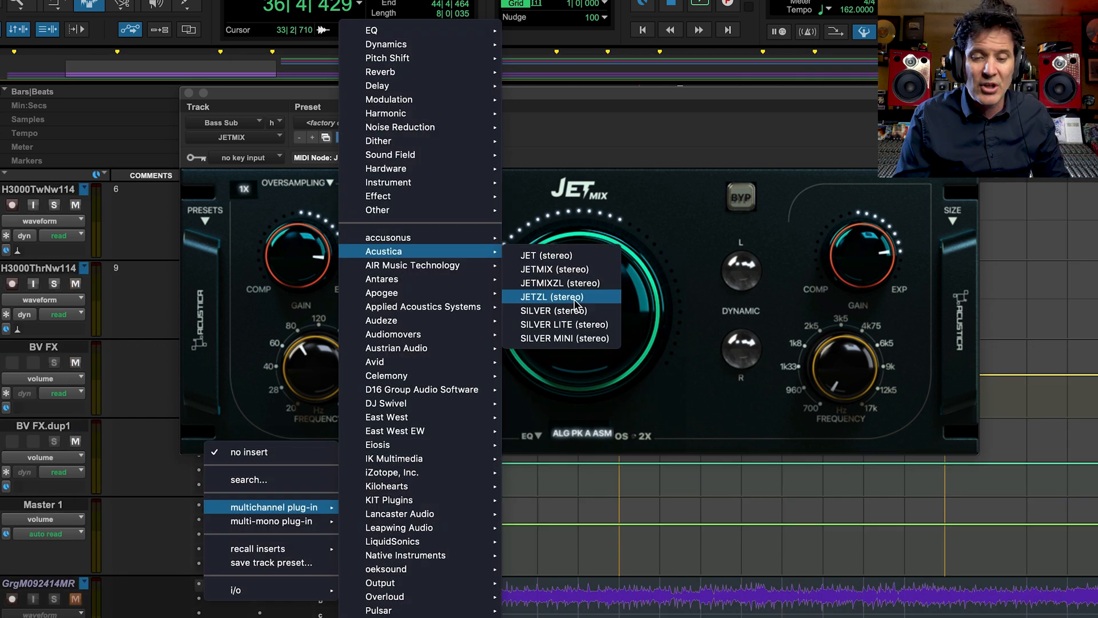
left_click(574, 301)
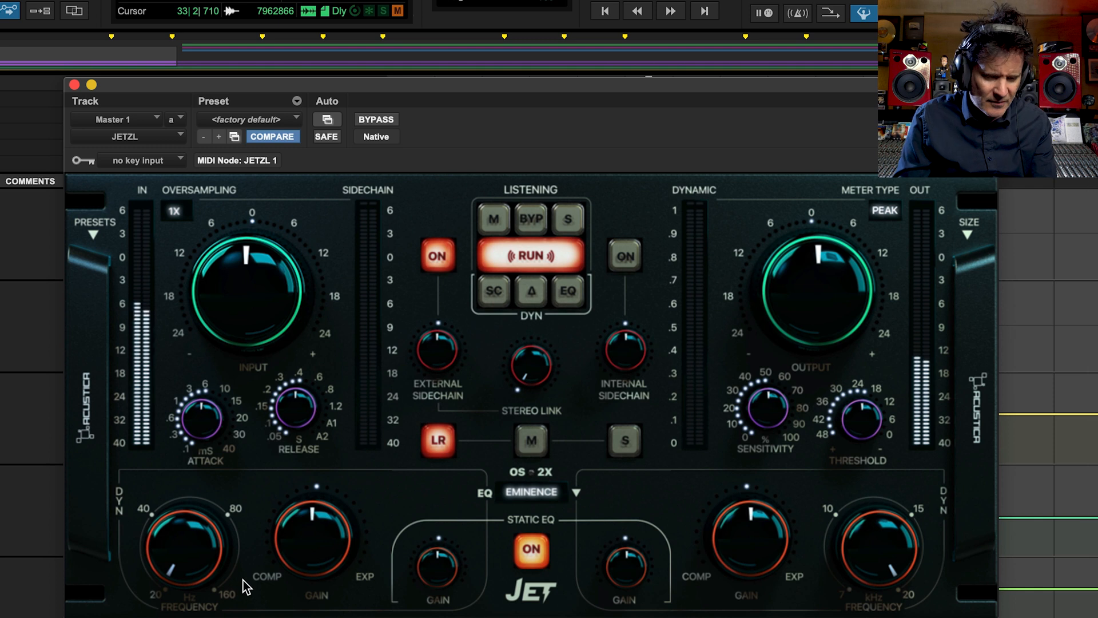
- Set the Master 1 JETZL's low dynamic band frequency between 40 and 80 Hz with its gain slightly toward EXP
left_click_drag(186, 498, 191, 475)
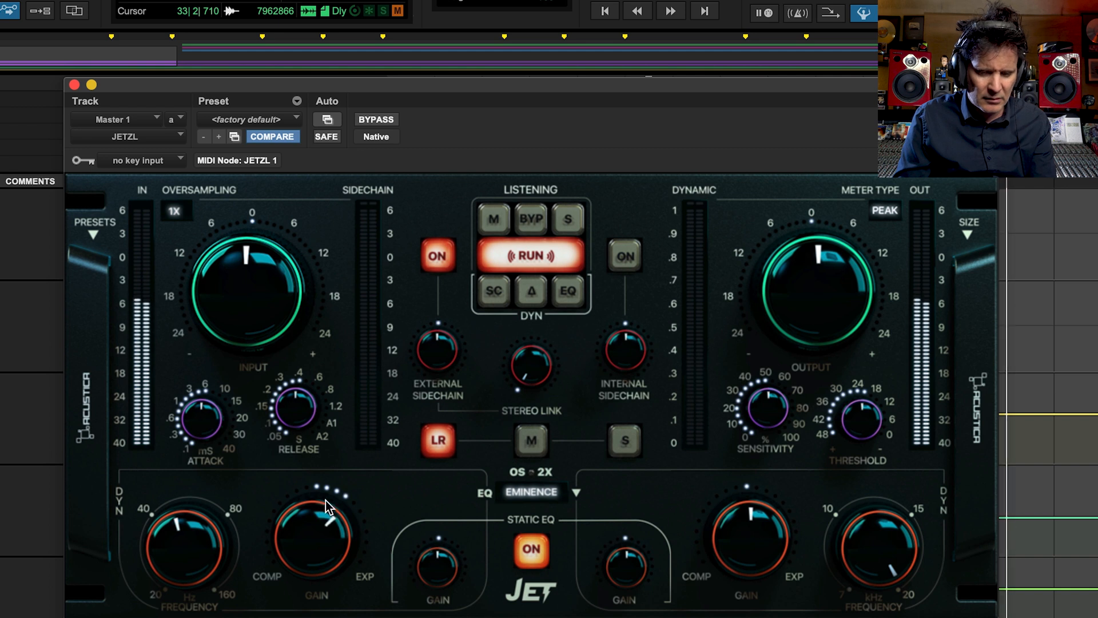
mouse_move(327, 499)
left_mouse_down()
mouse_move(342, 459)
mouse_move(324, 515)
left_mouse_up()
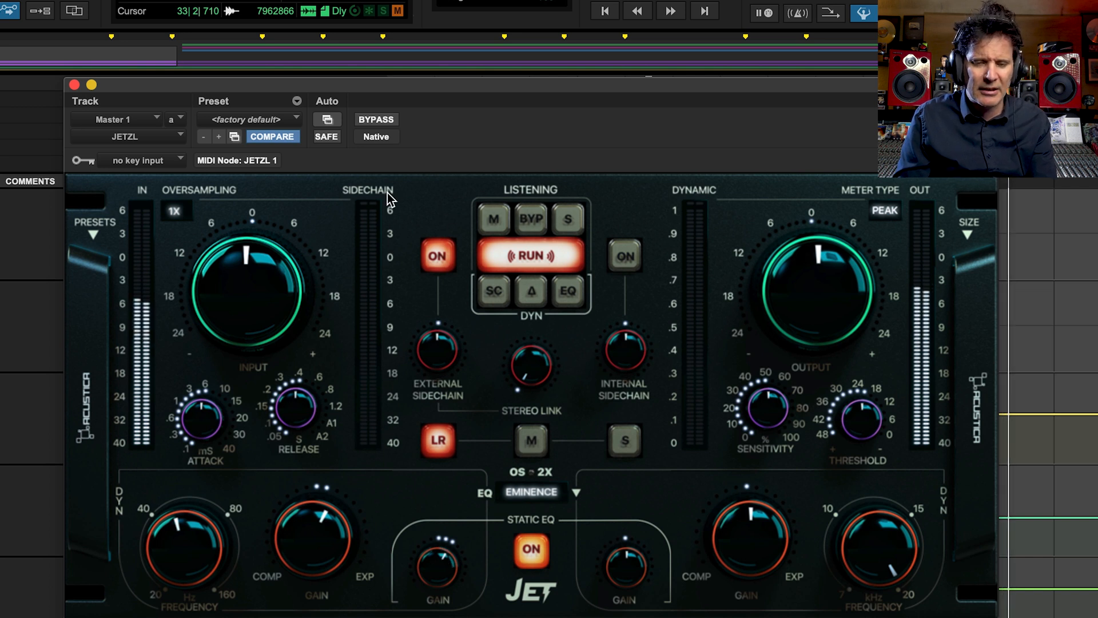
- Set the high dynamic band near 15 kHz with gain toward EXP, raise the high static EQ gain, and compare against bypass
left_click(382, 122)
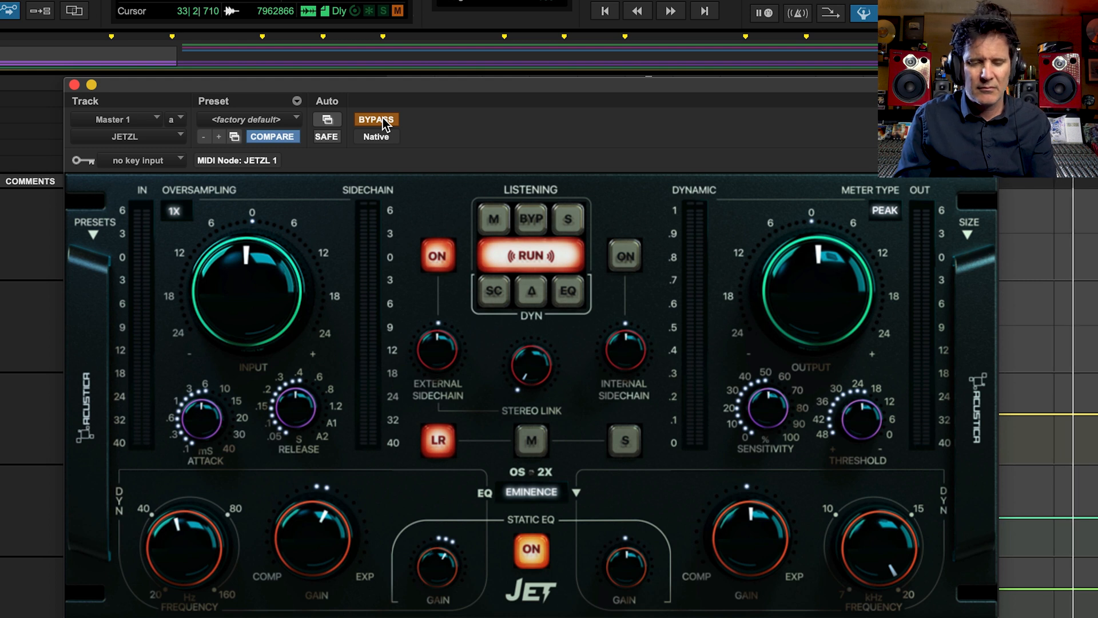
left_click(381, 121)
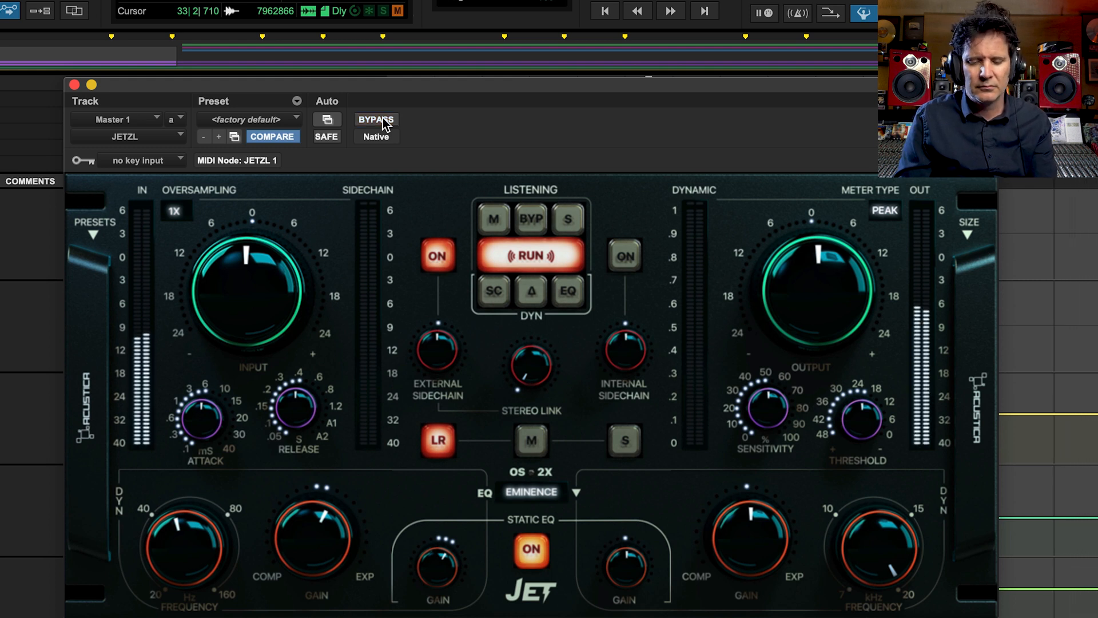
left_click_drag(892, 543, 892, 564)
left_click_drag(756, 542, 758, 536)
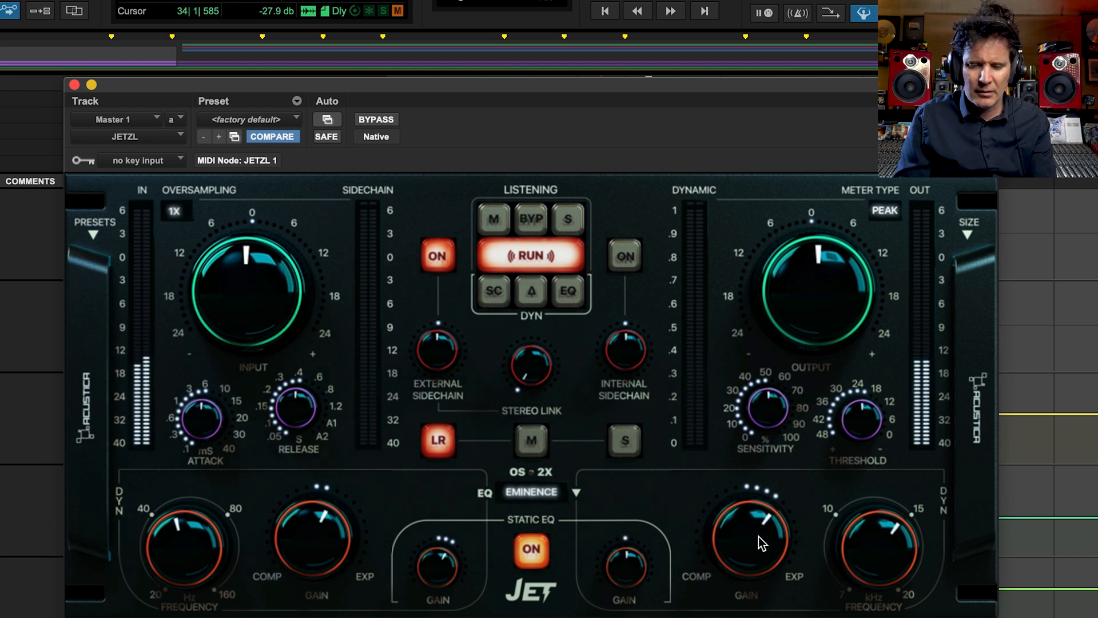
left_click_drag(626, 572, 635, 545)
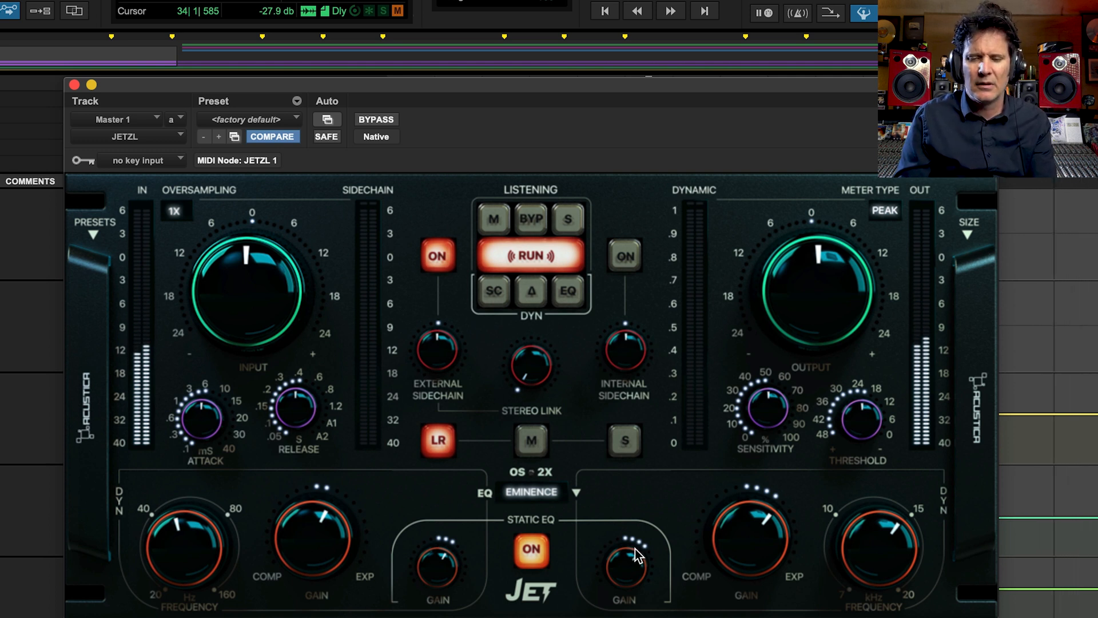
left_click(383, 120)
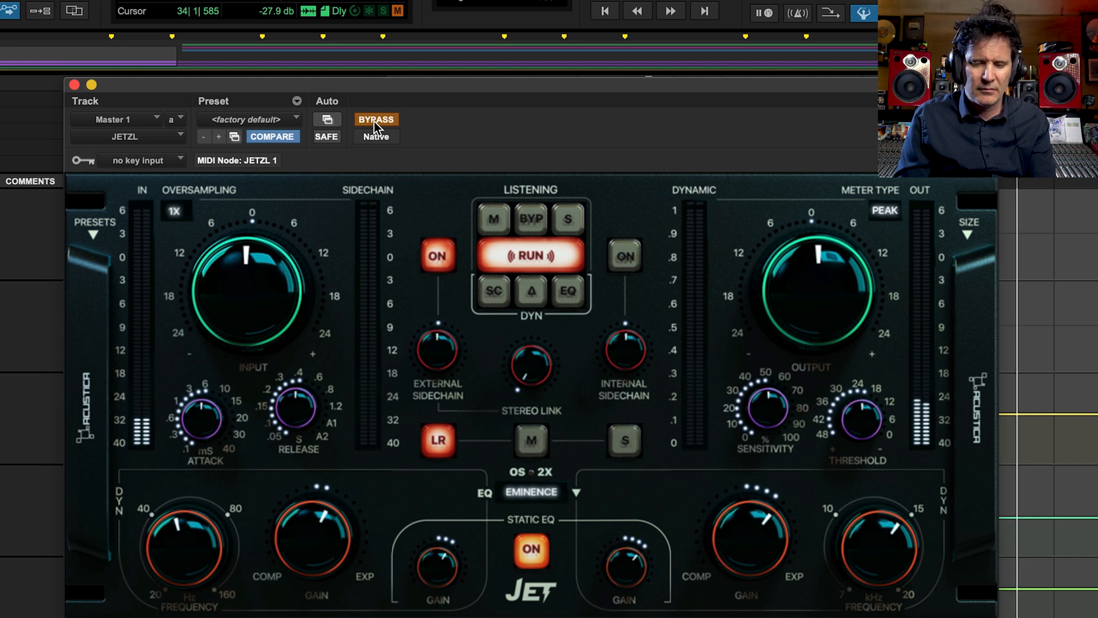
left_click(374, 121)
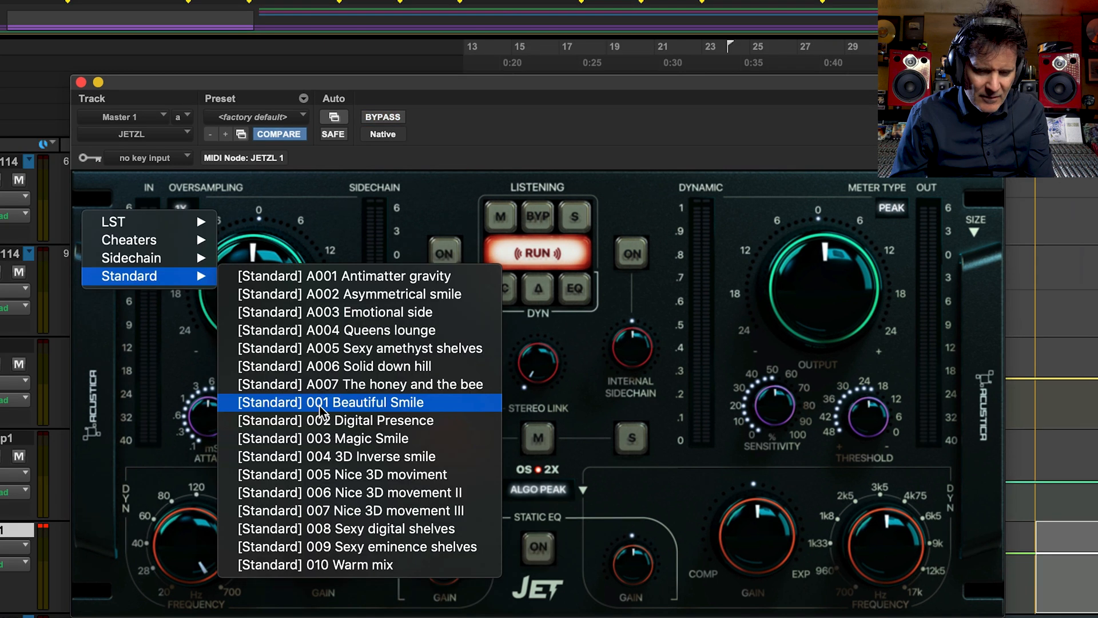
- Load the Standard preset 010 Warm mix in the Master 1 JETZL and compare it against bypass
left_click(336, 566)
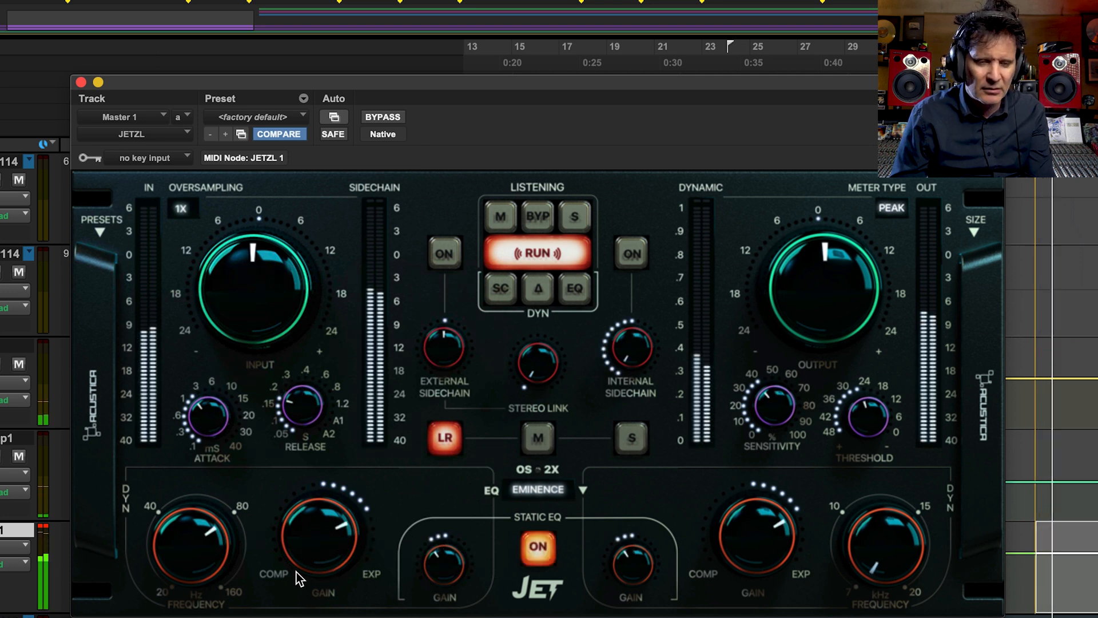
left_click(389, 119)
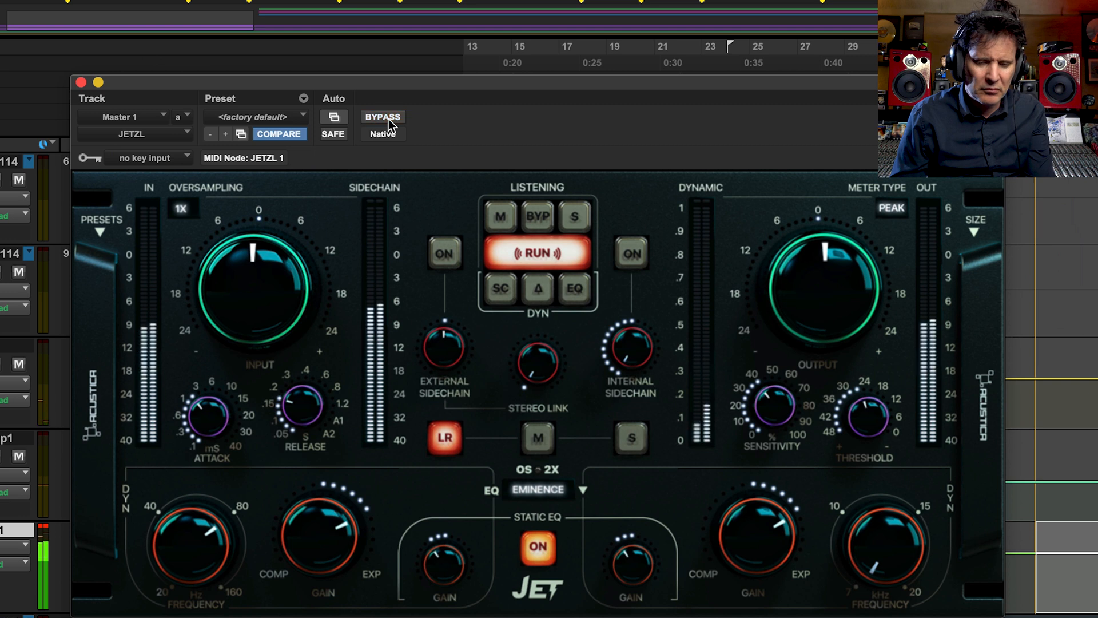
left_click(389, 119)
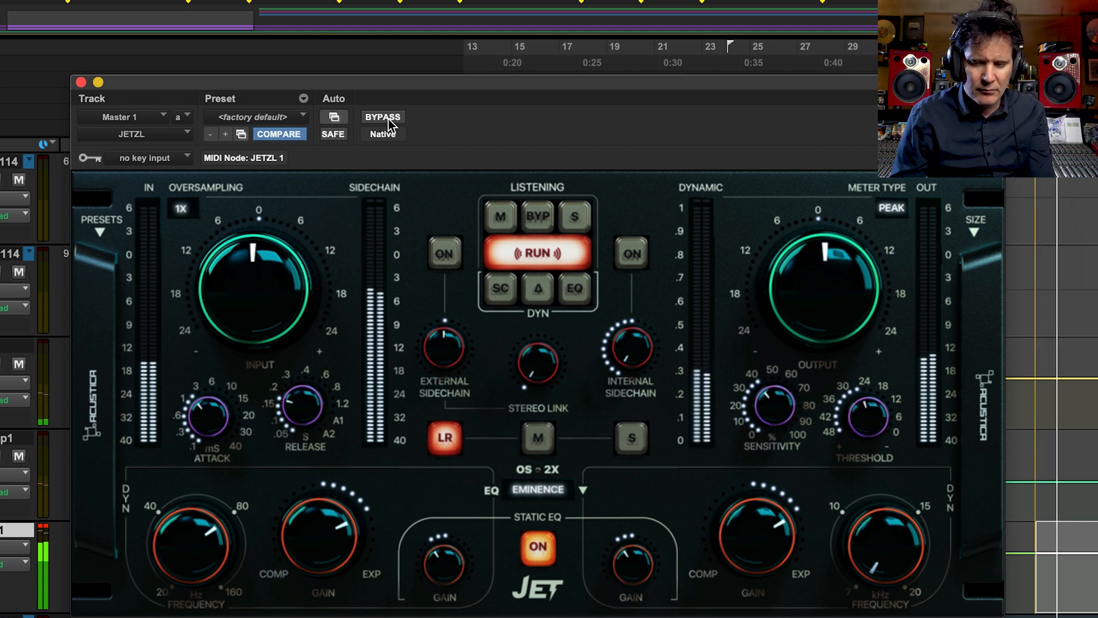
left_click(388, 118)
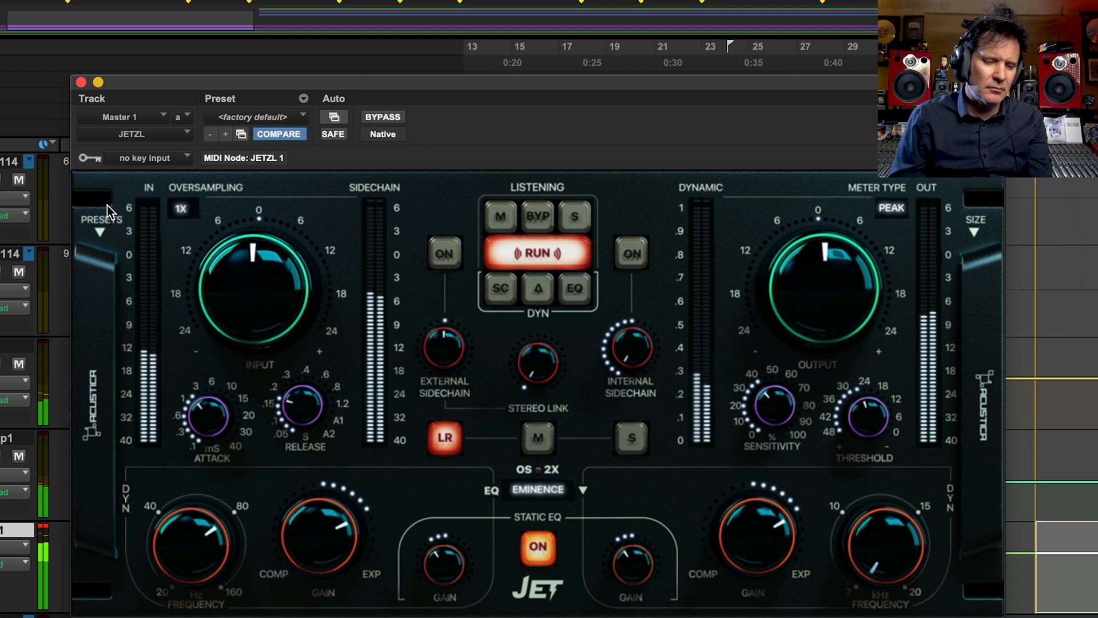
- Browse the Cheaters presets and load the Sidechain preset A003 Low demud
left_click(99, 234)
mouse_move(143, 239)
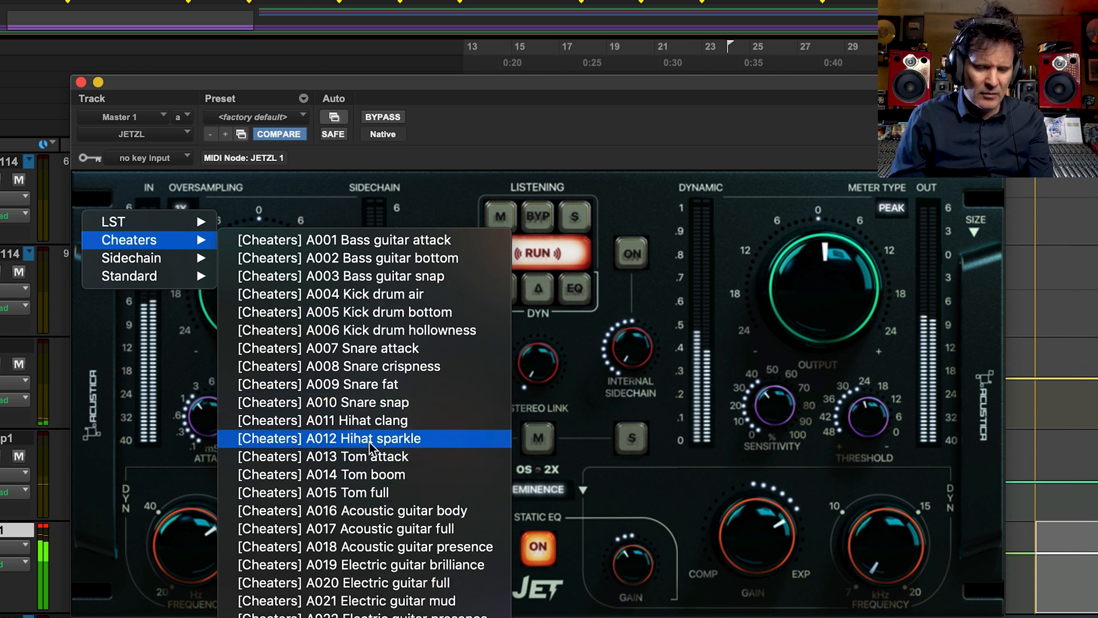
mouse_move(203, 257)
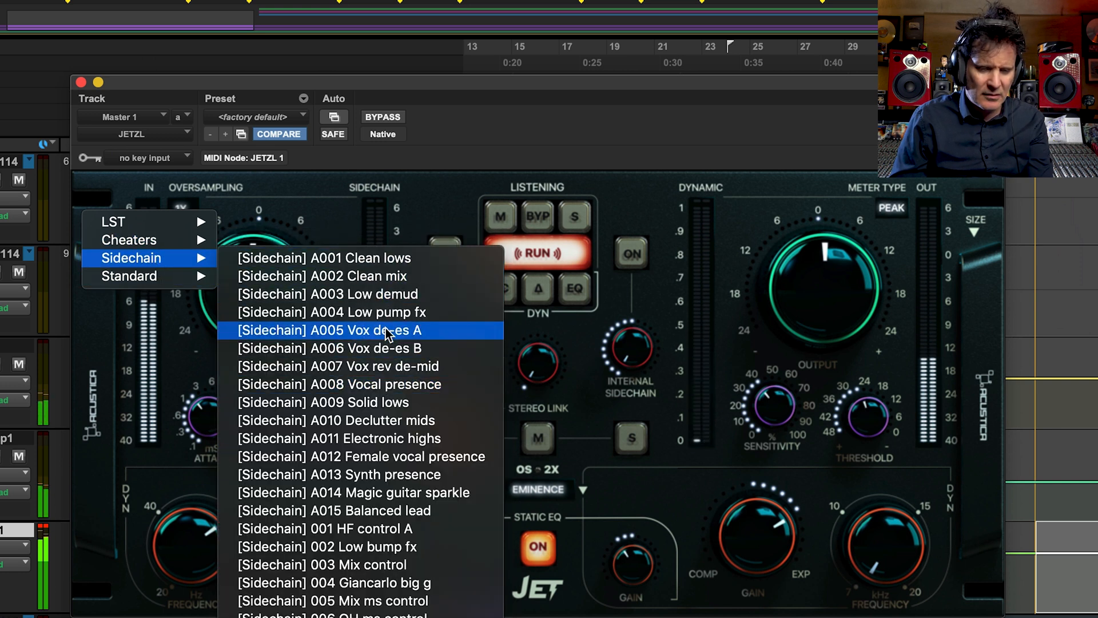
left_click(396, 294)
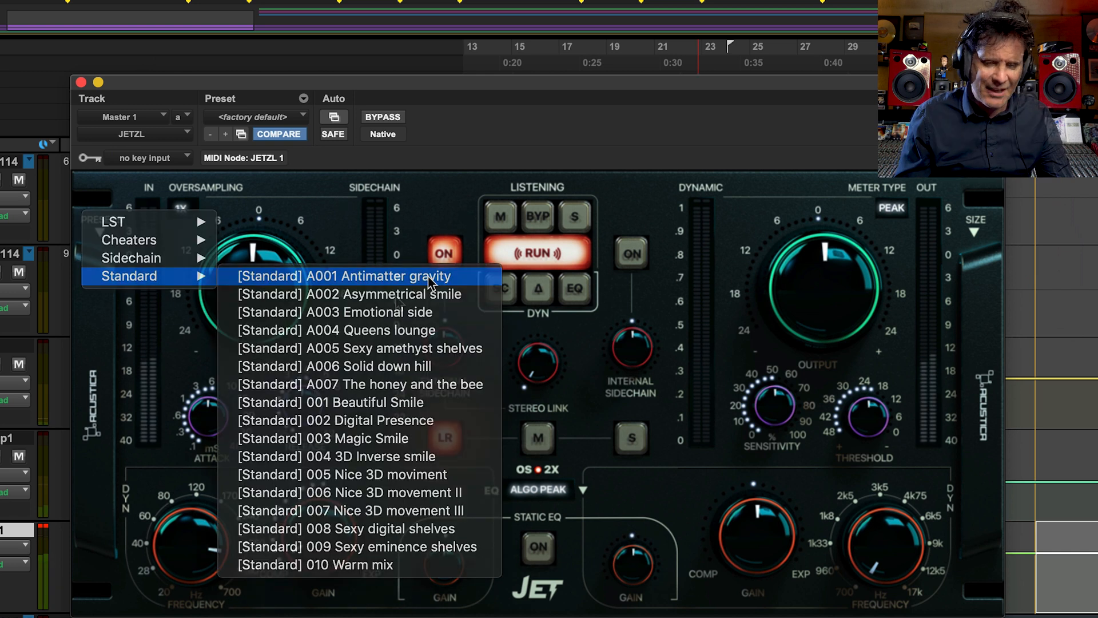
- Load the Standard preset A001 Antimatter gravity, compare it against bypass, and stop playback
left_click(428, 276)
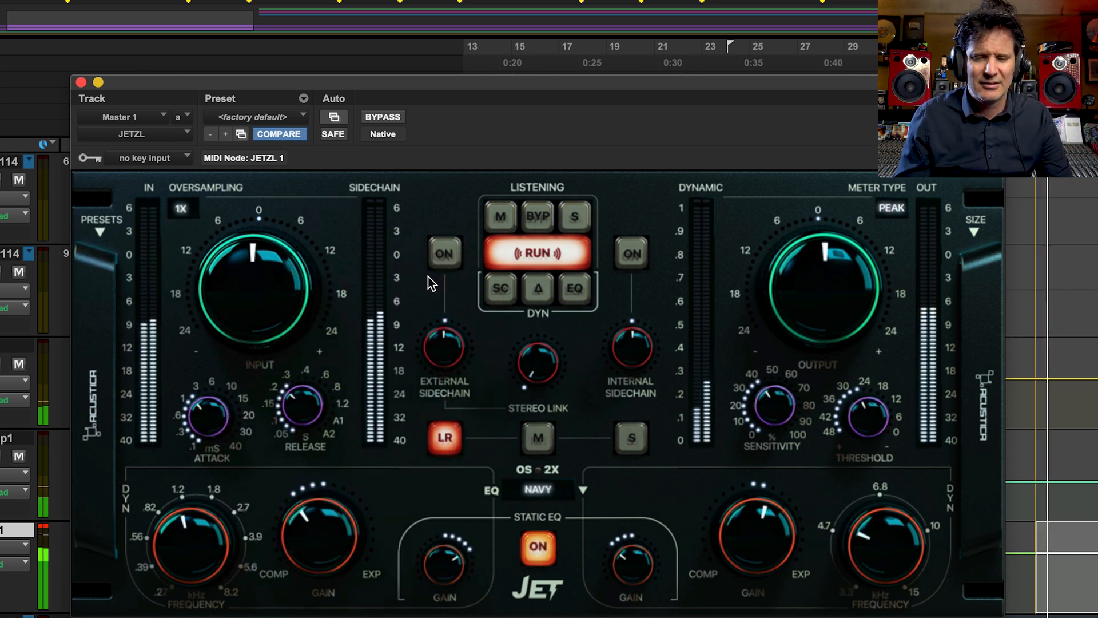
left_click(384, 117)
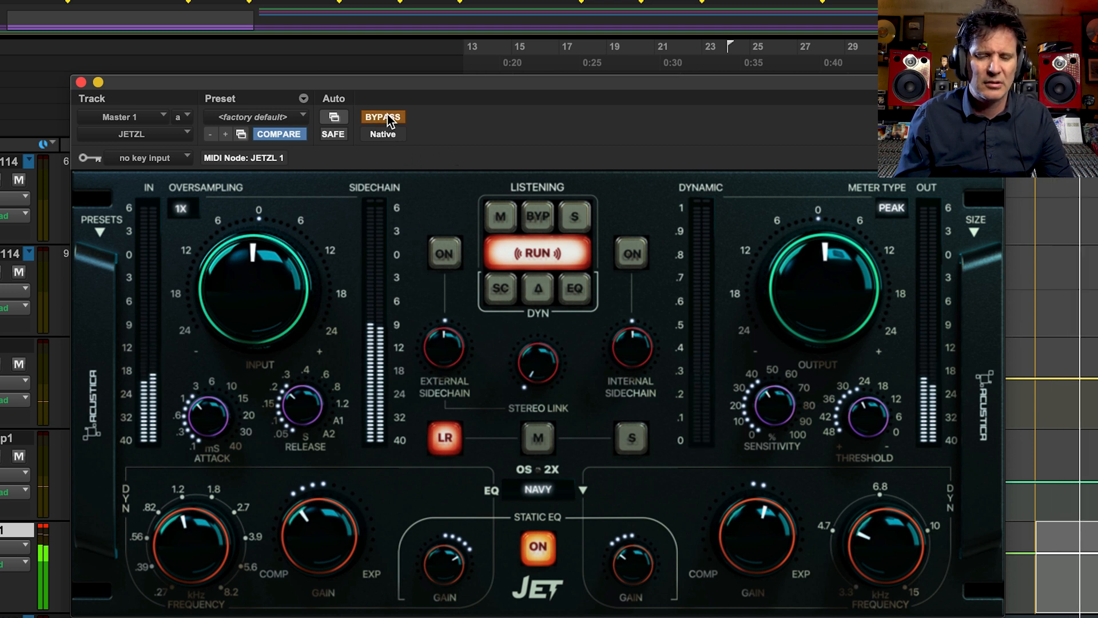
left_click(385, 117)
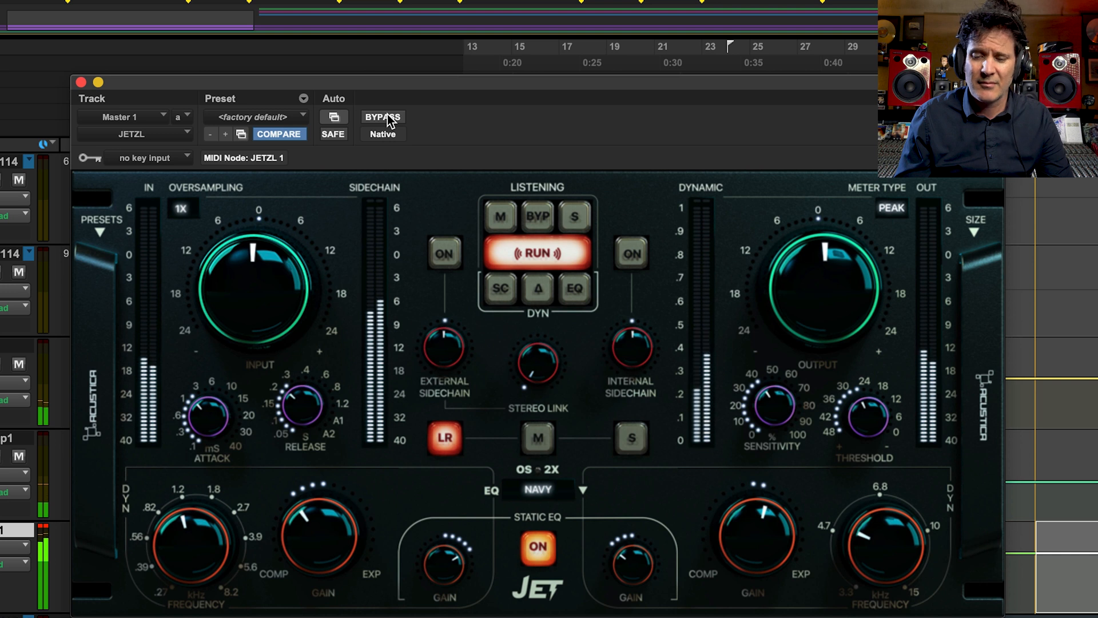
key("space")
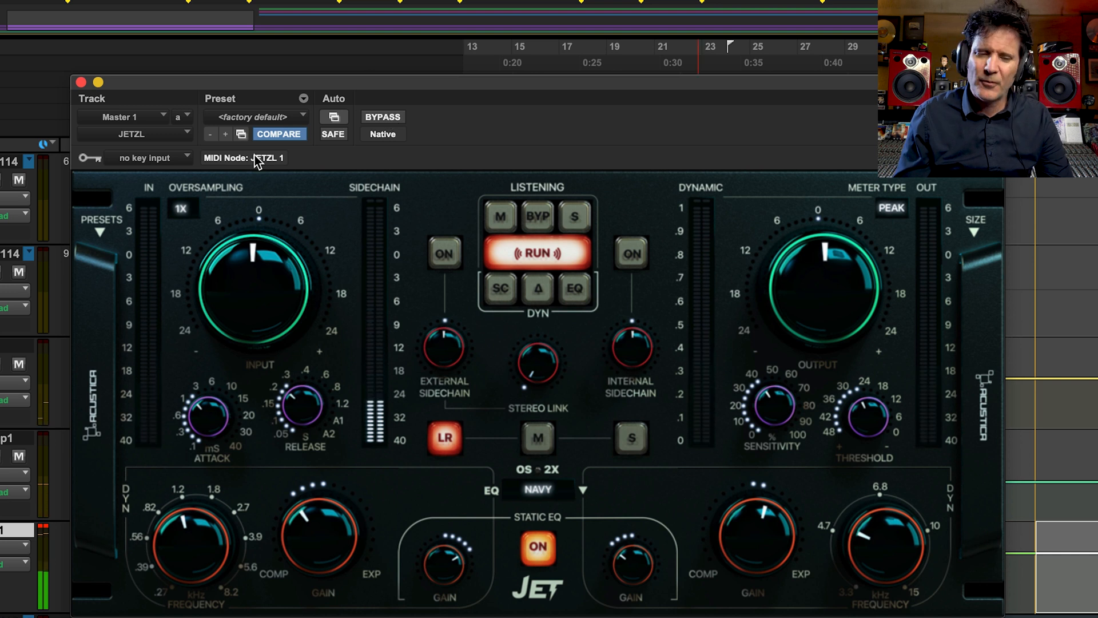
- Load the Standard preset 004 3D Inverse smile and compare it against bypass during playback
left_click(107, 230)
mouse_move(172, 276)
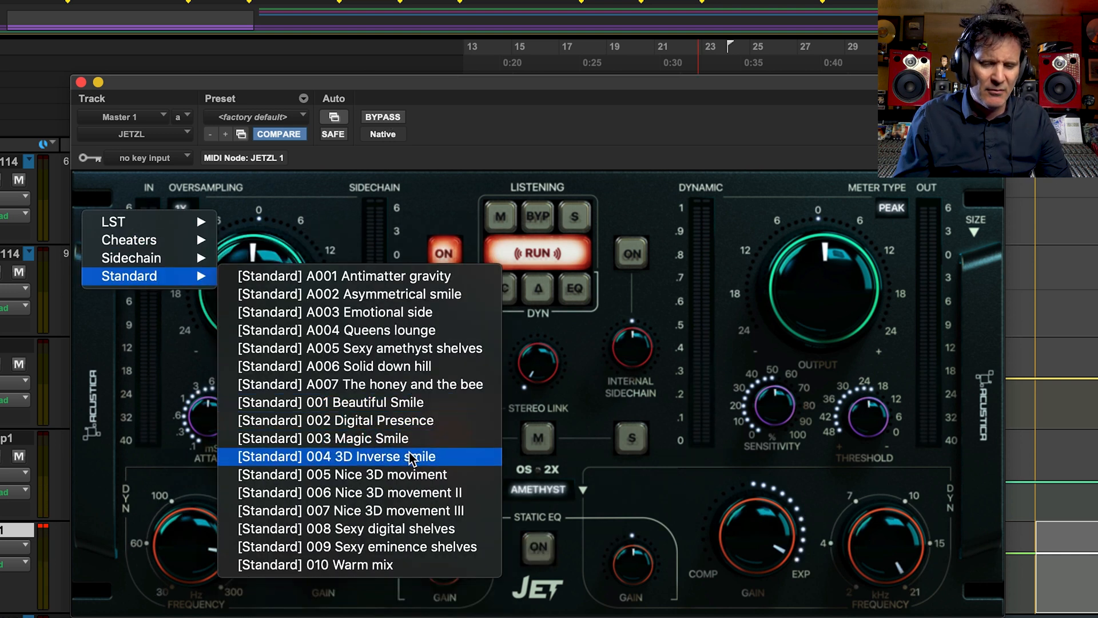
left_click(409, 456)
key("space")
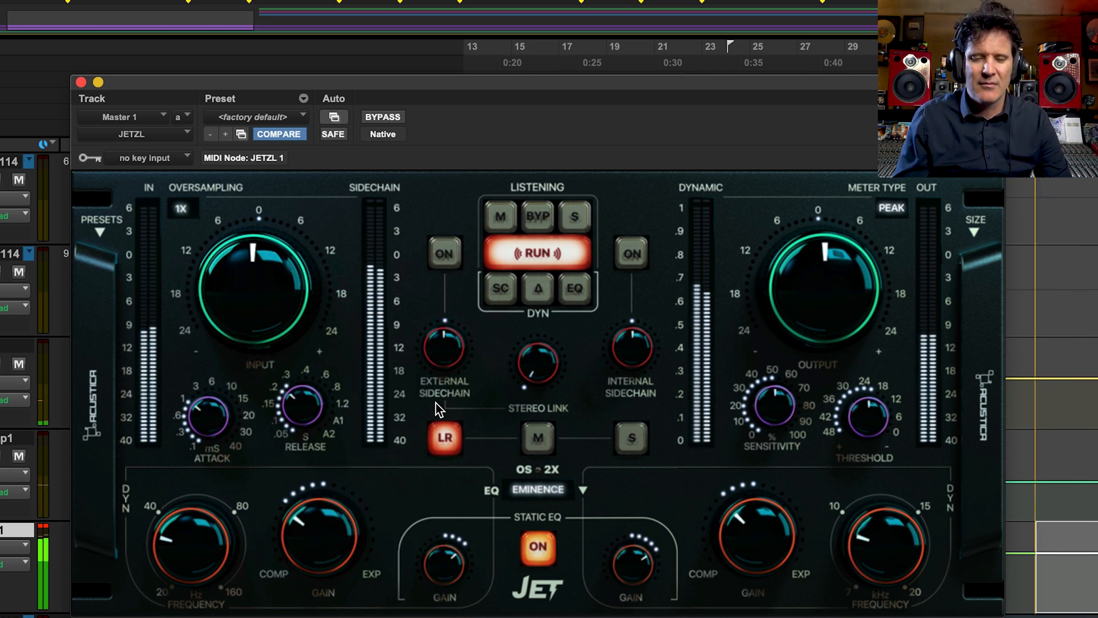
left_click(386, 120)
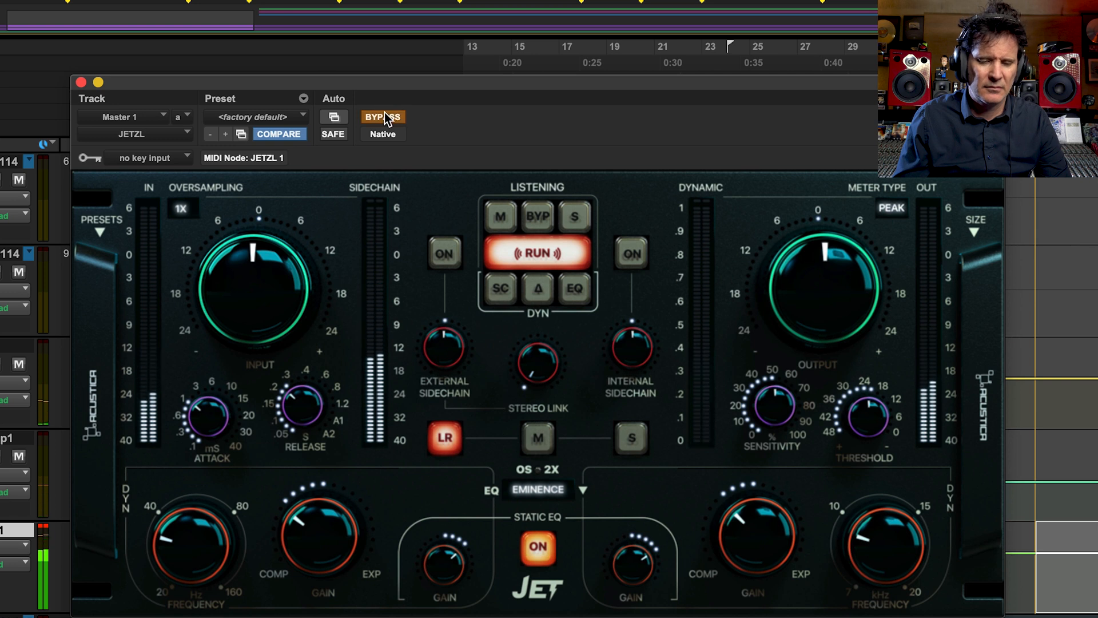
left_click(384, 118)
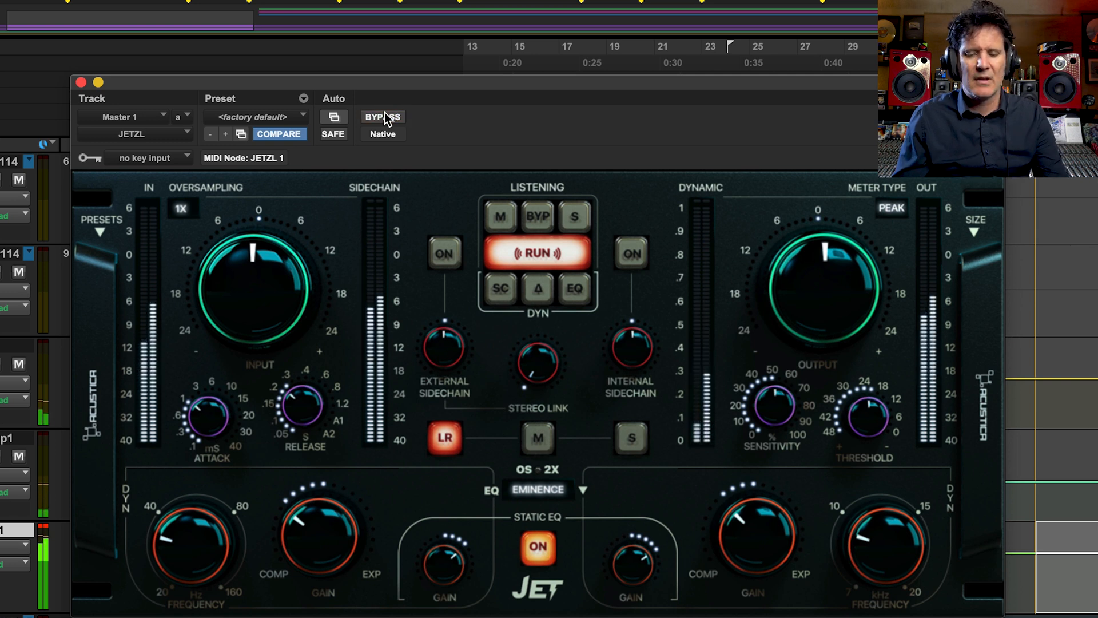
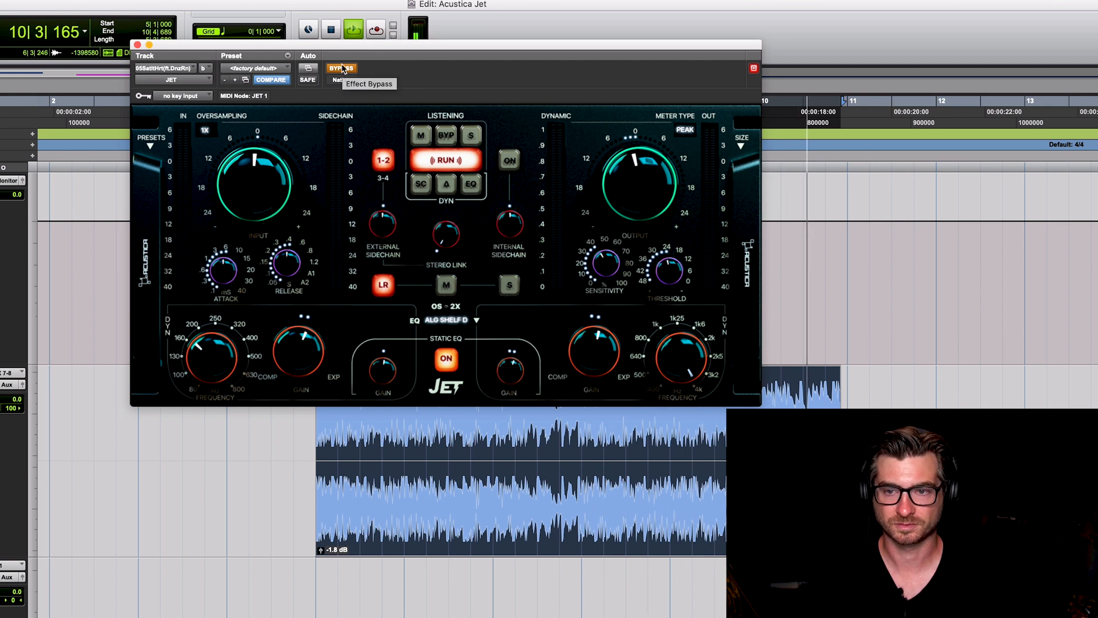
- Take the JET on the Satellite Heart track out of bypass and play the loop through it
key("space")
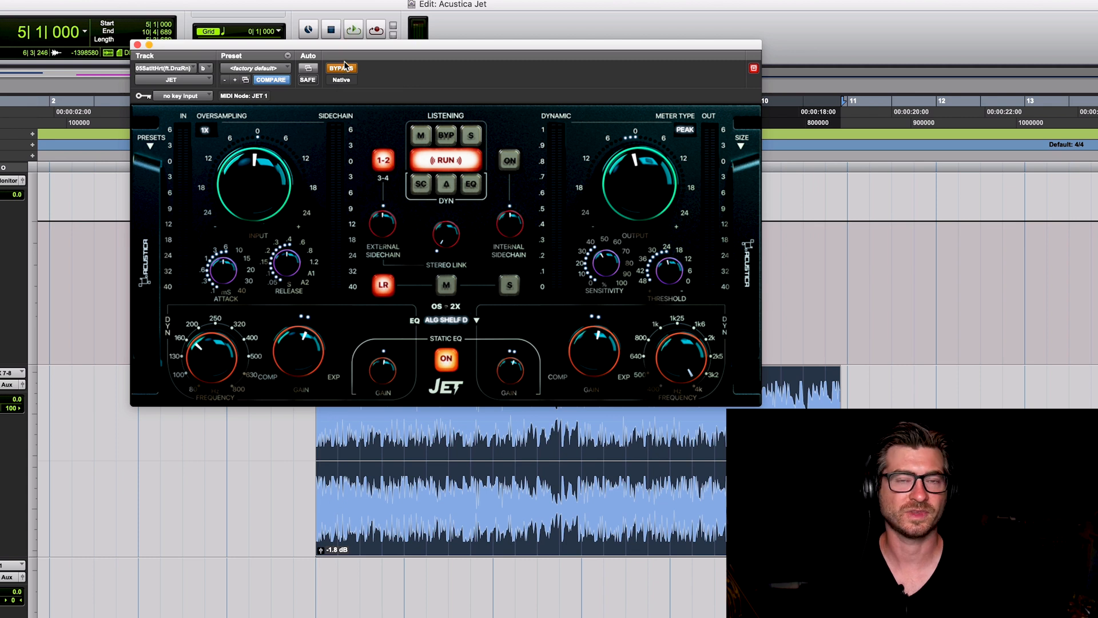
left_click(346, 69)
key("space")
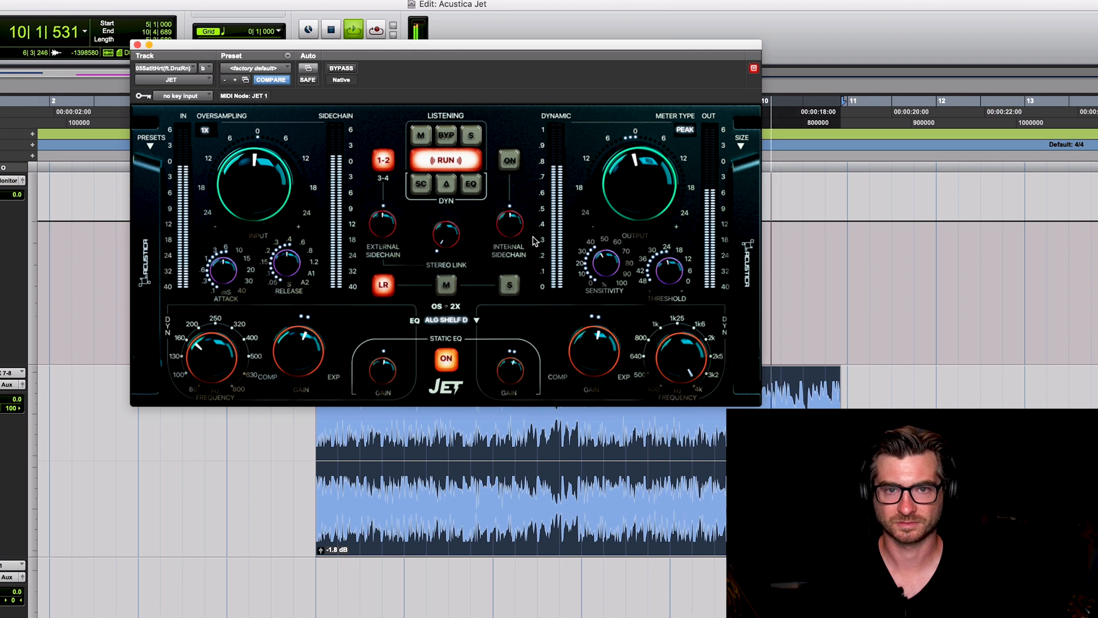
key("space")
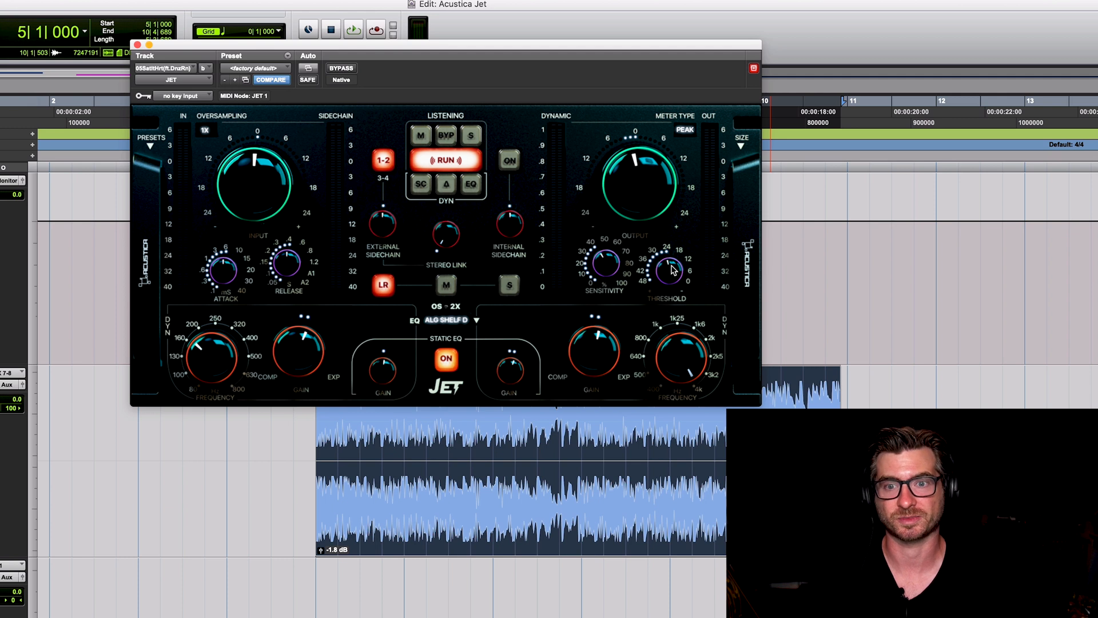
- Sweep the JET's high dynamic band gain during playback, ending slightly toward EXP
key("space")
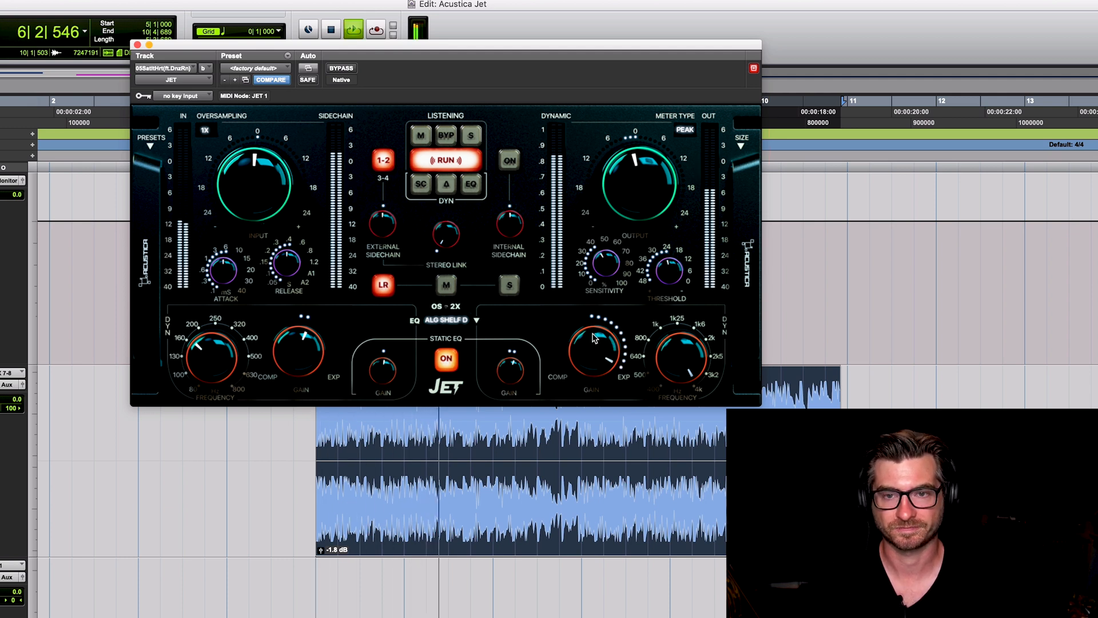
left_click_drag(592, 338, 616, 347)
key("space")
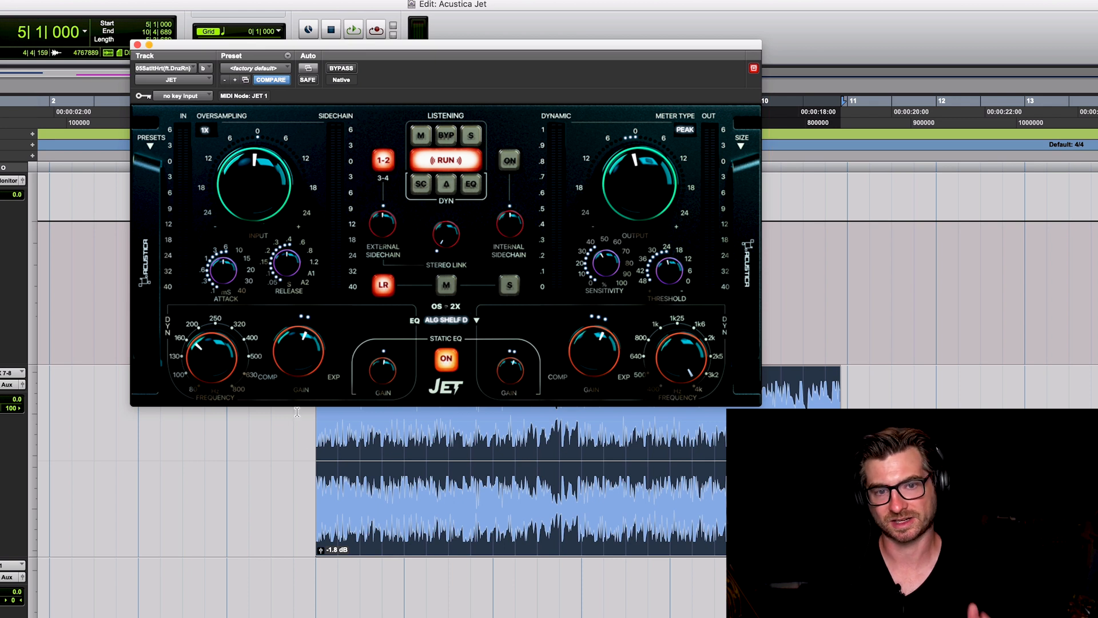
- Sweep the low dynamic band gain toward EXP during playback and settle it slightly past the midpoint
key("space")
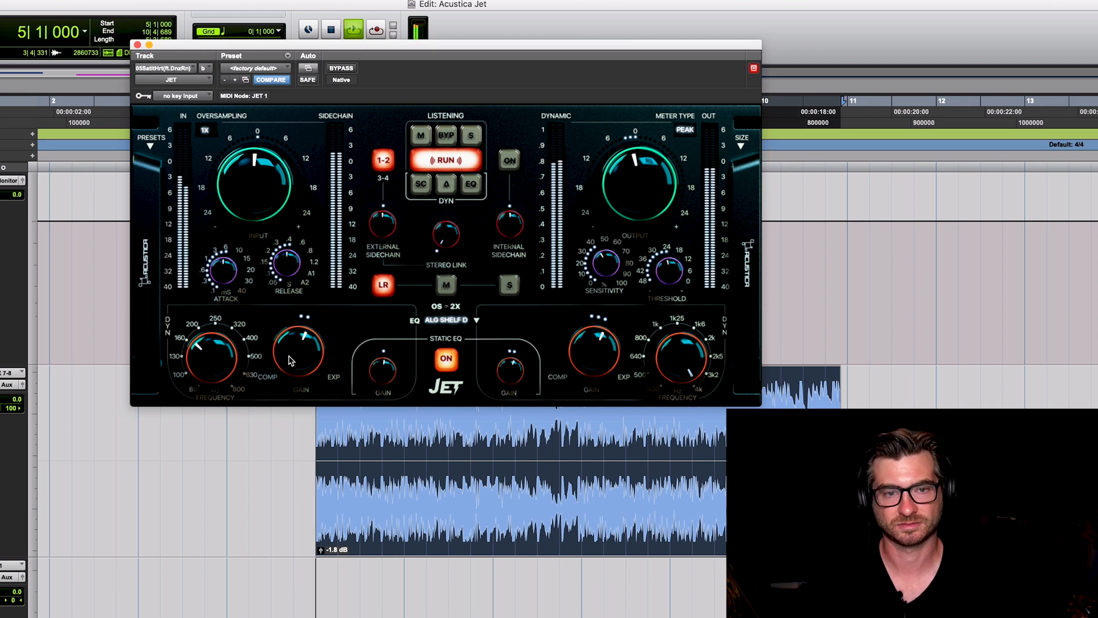
left_click_drag(309, 340, 312, 313)
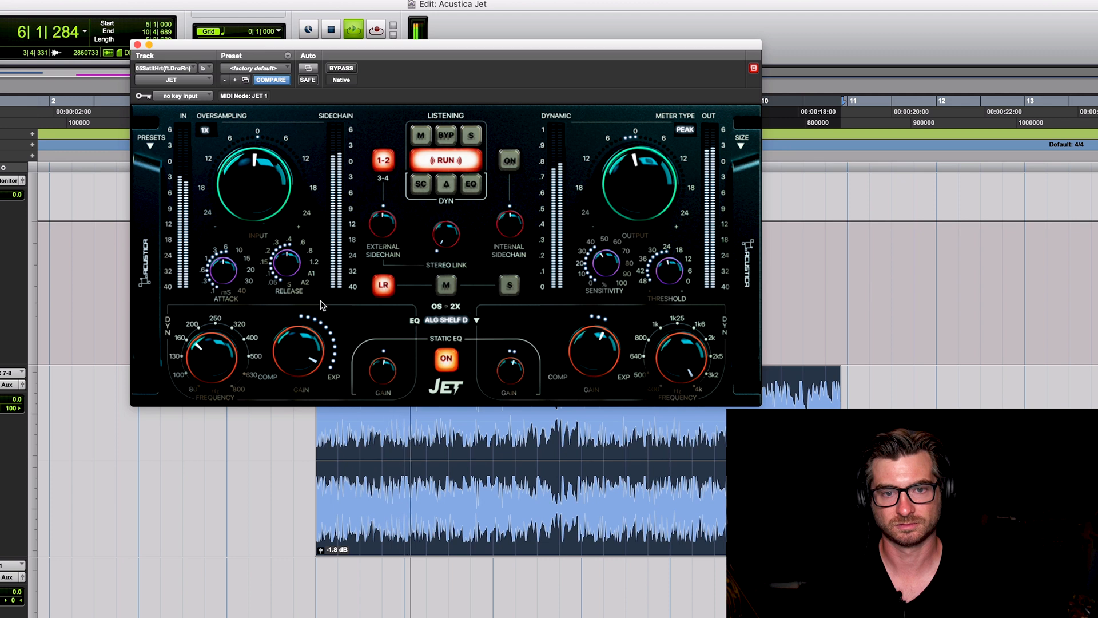
left_click_drag(309, 356, 290, 291)
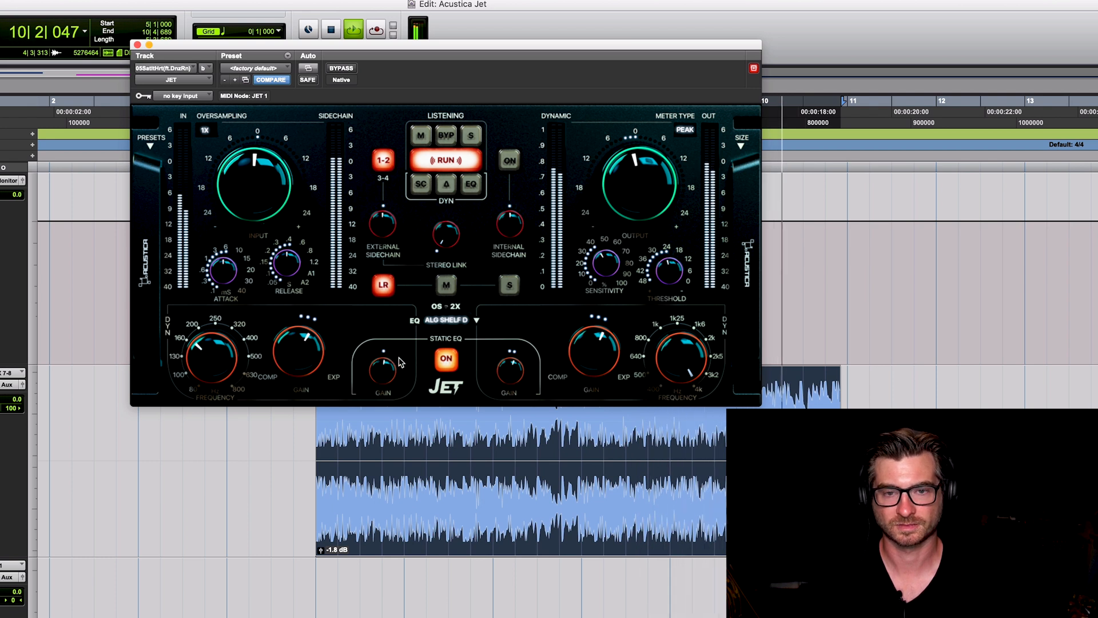
key("space")
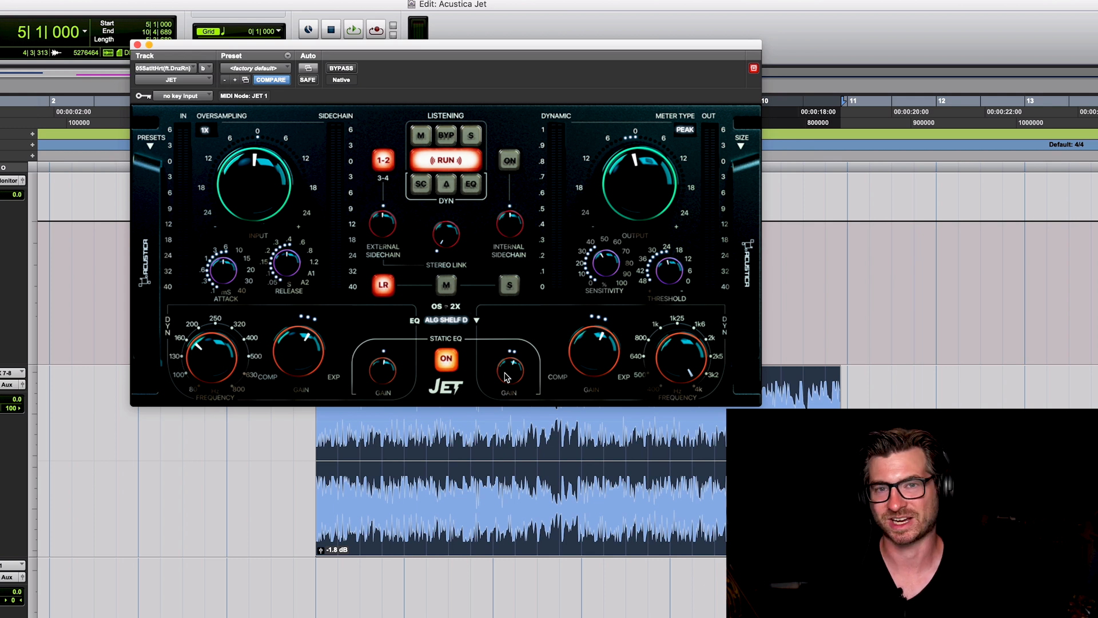
- Try adjusting the high static EQ gain while the loop plays, and stop playback
key("space")
mouse_move(507, 369)
left_mouse_down()
mouse_move(513, 303)
mouse_move(516, 383)
left_mouse_up()
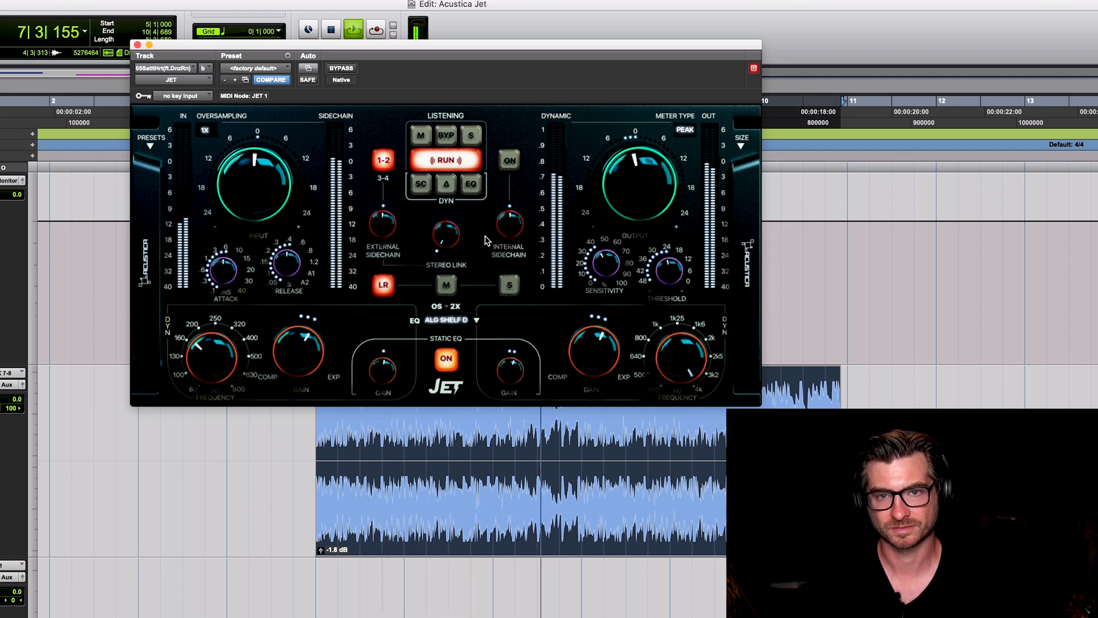
key("space")
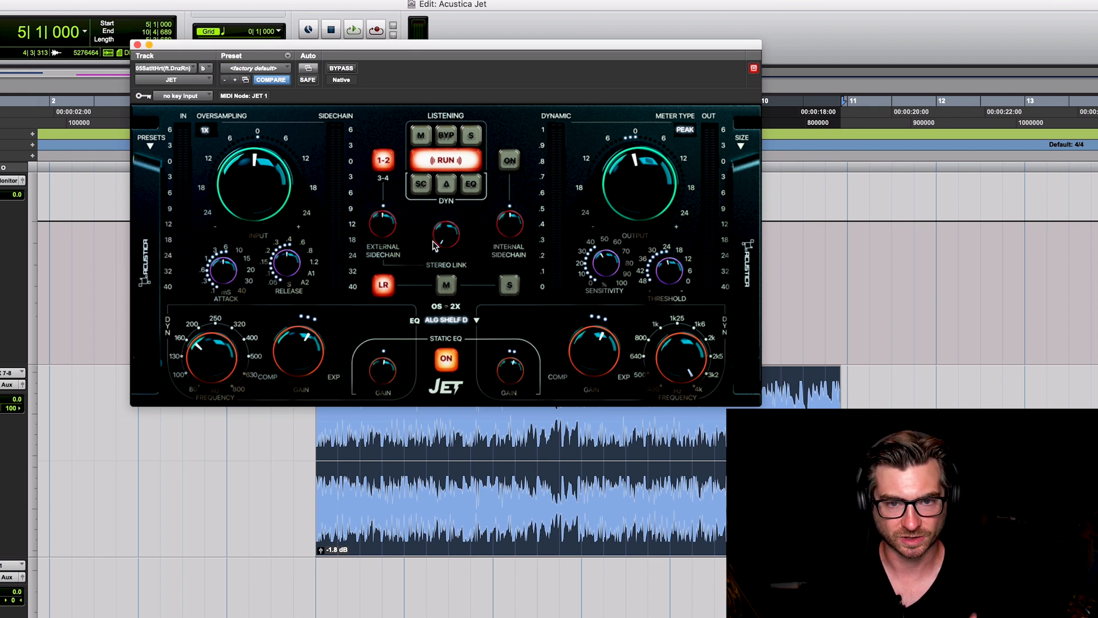
- Close the JET plug-in window and zoom the timeline out to show the clips after the Satellite Heart clip
left_click(137, 45)
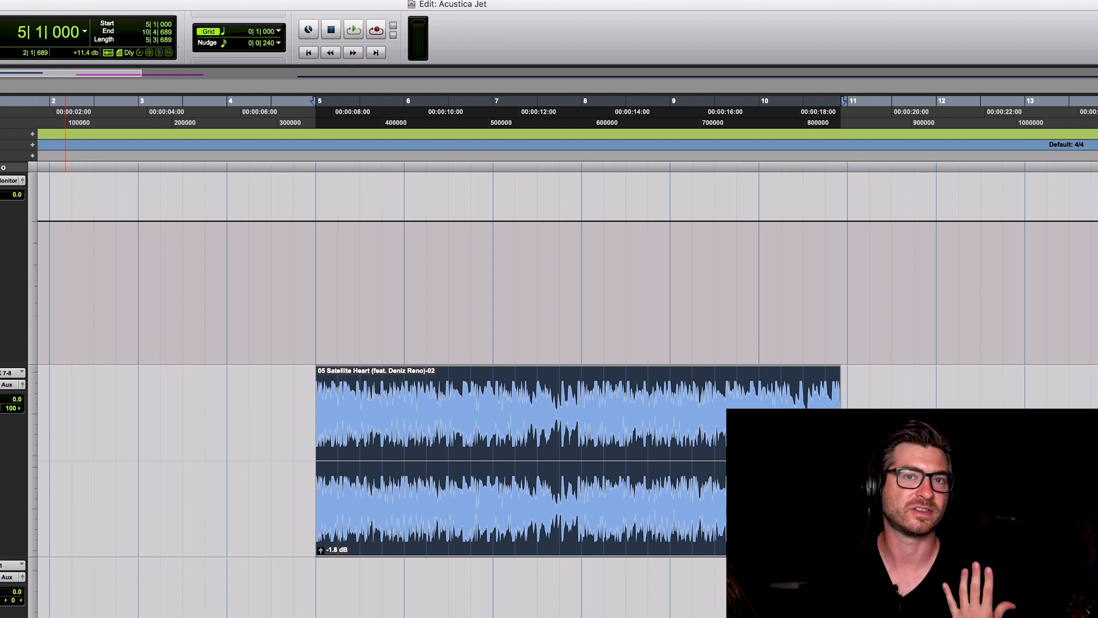
key("r")
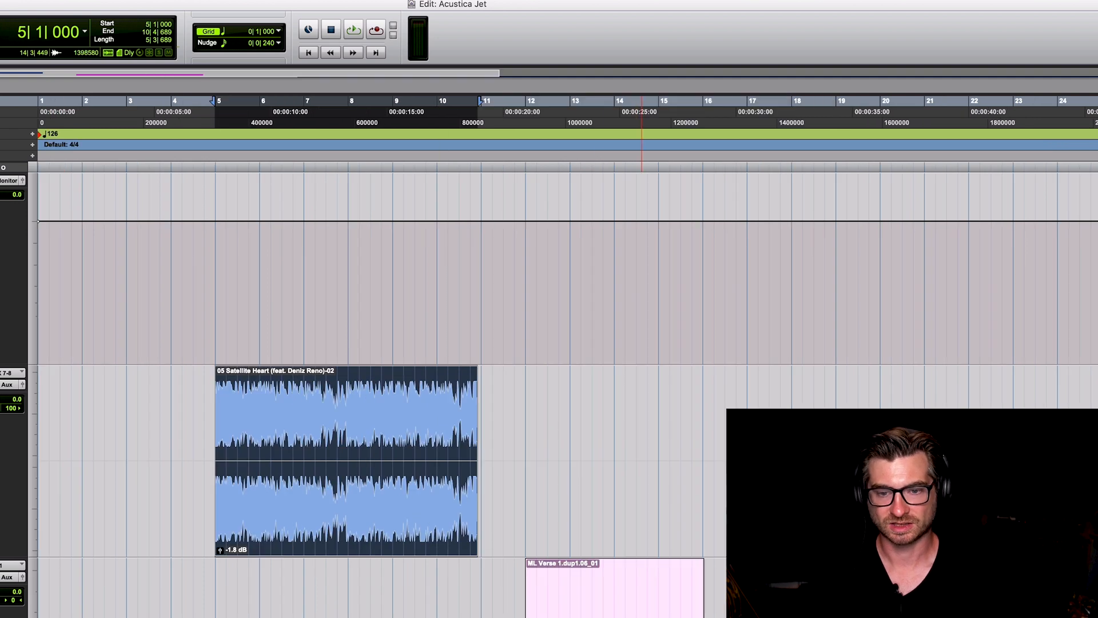
- Select the ML Verse 1 clip and audition the vocal without the JET plug-in window open
left_click(645, 615)
key("t")
key("t")
scroll(557, 616, "down", 2)
left_click(313, 508)
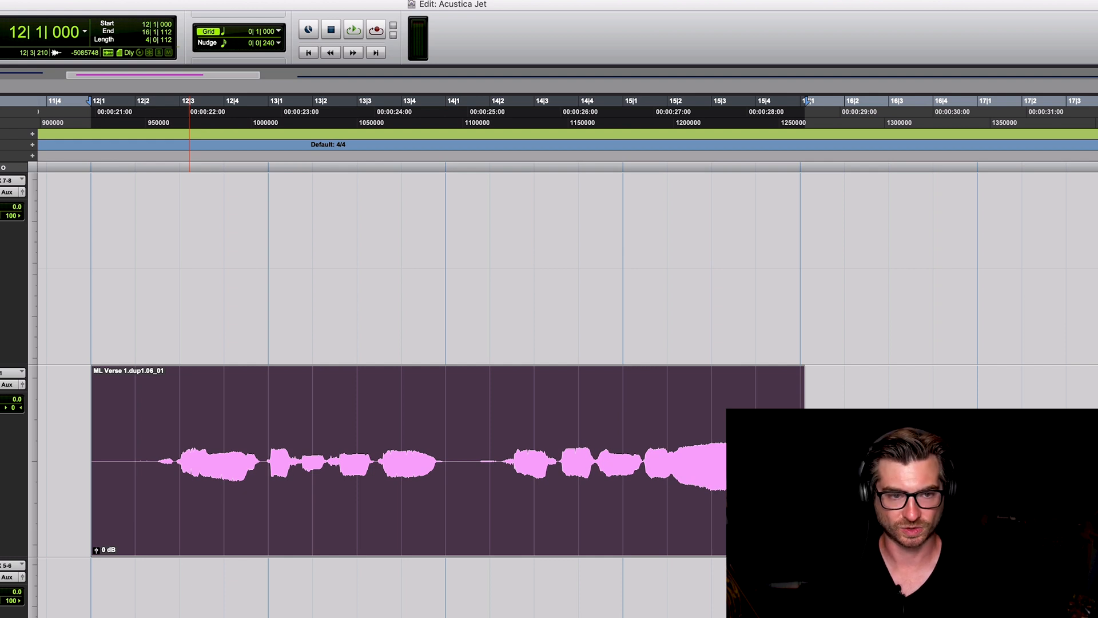
key("space")
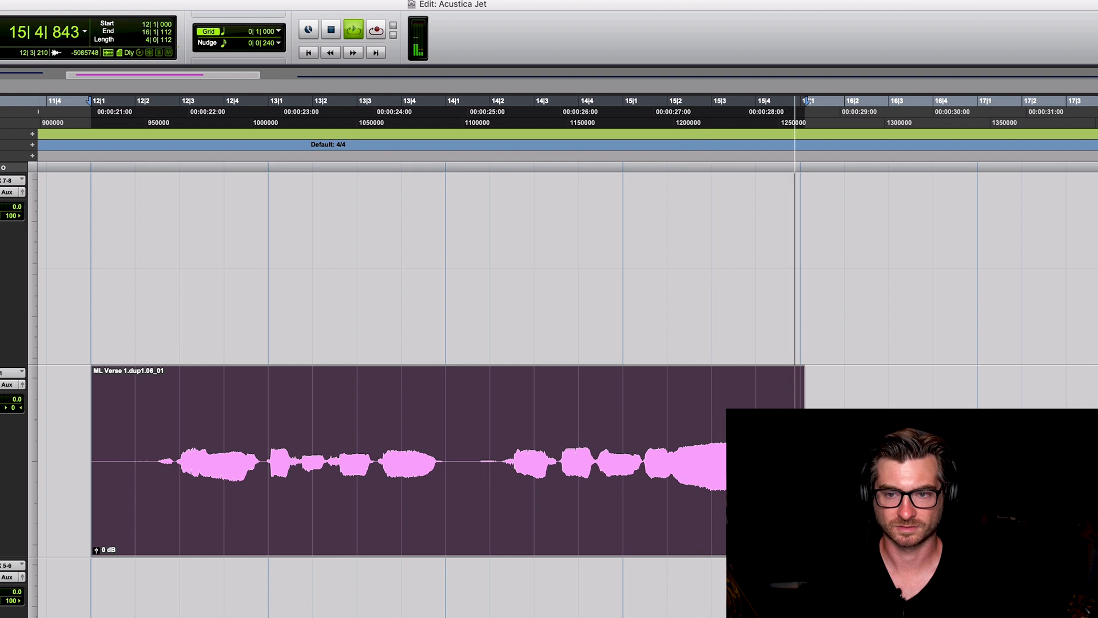
key("space")
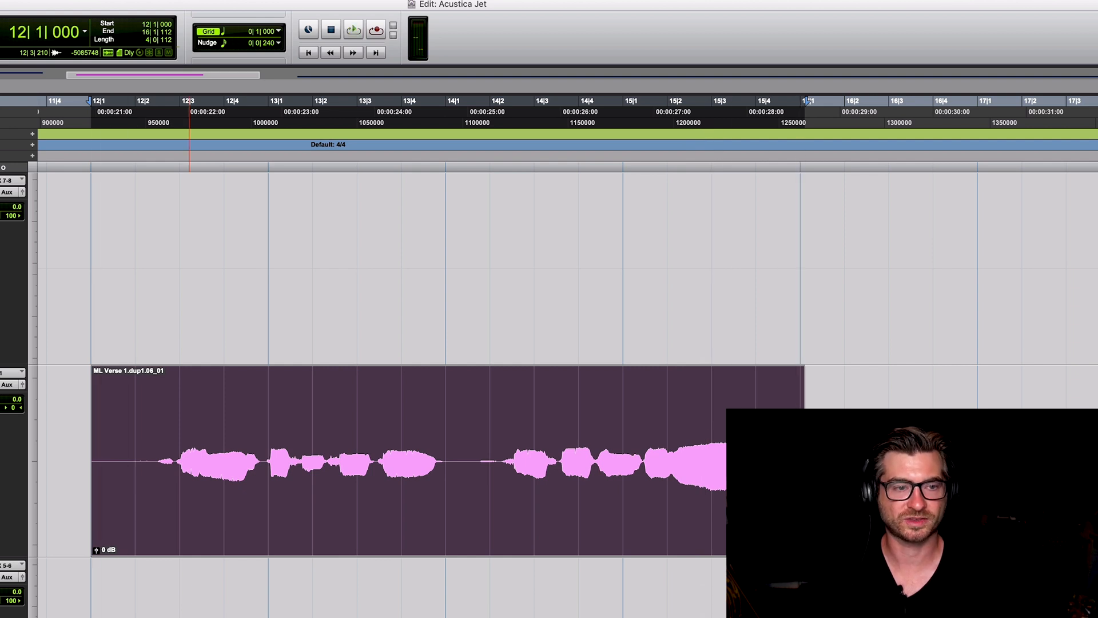
- Open the JETMIXZL plug-in on the ML Verse 1 track and audition the vocal through it
left_click(2, 377)
key("space")
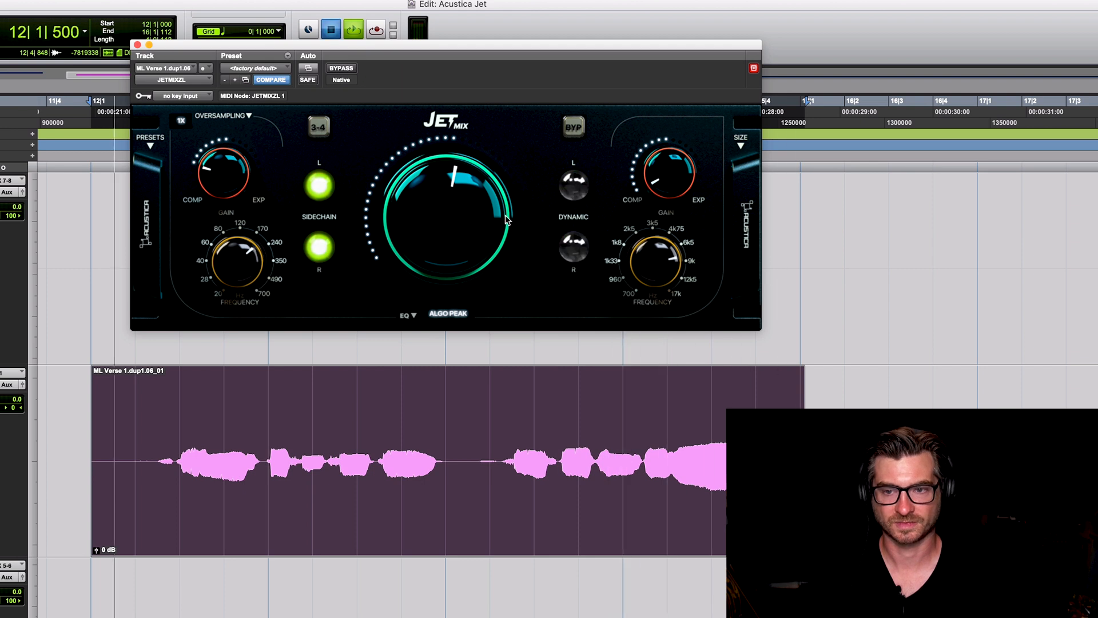
key("space")
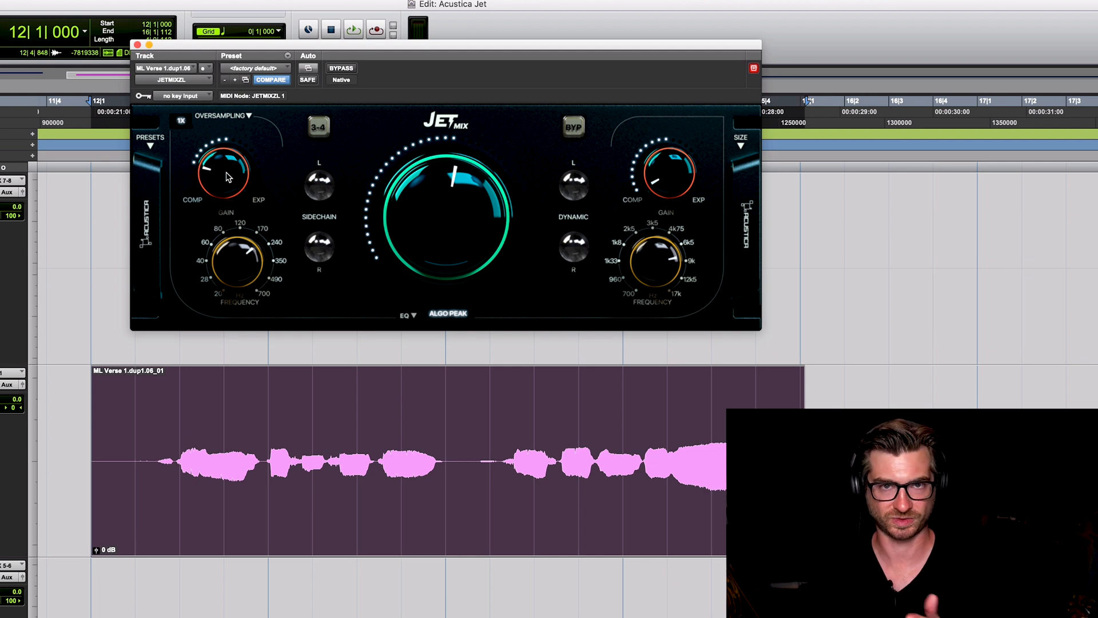
- Sweep the vocal's low dynamic band gain between EXP and COMP during playback, settling it slightly toward COMP
key("space")
left_click_drag(224, 177, 248, 78)
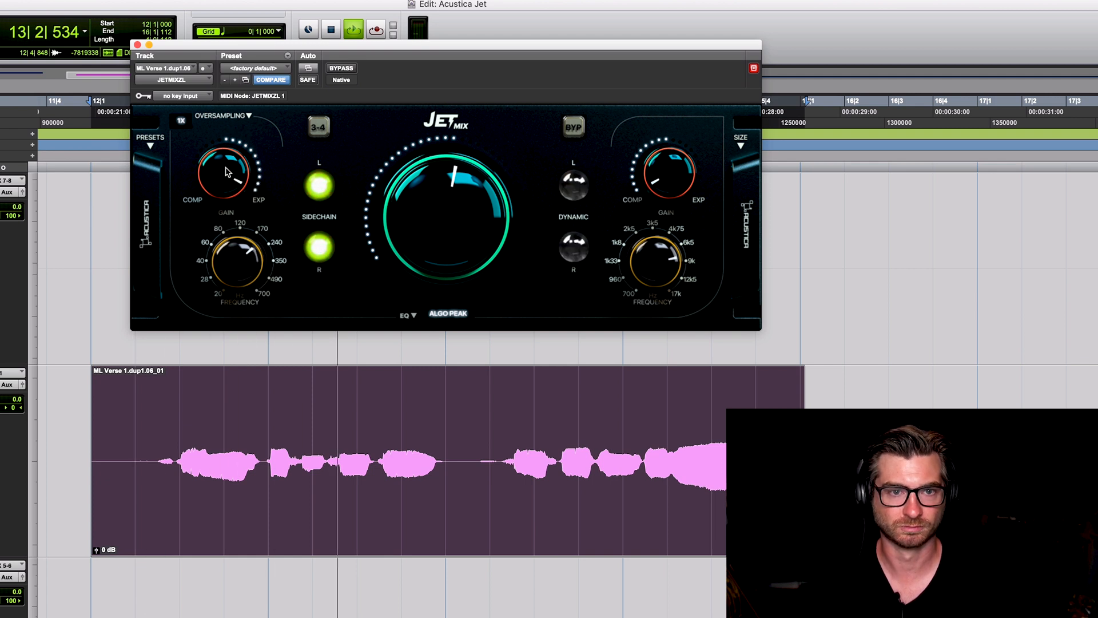
left_click_drag(223, 170, 234, 291)
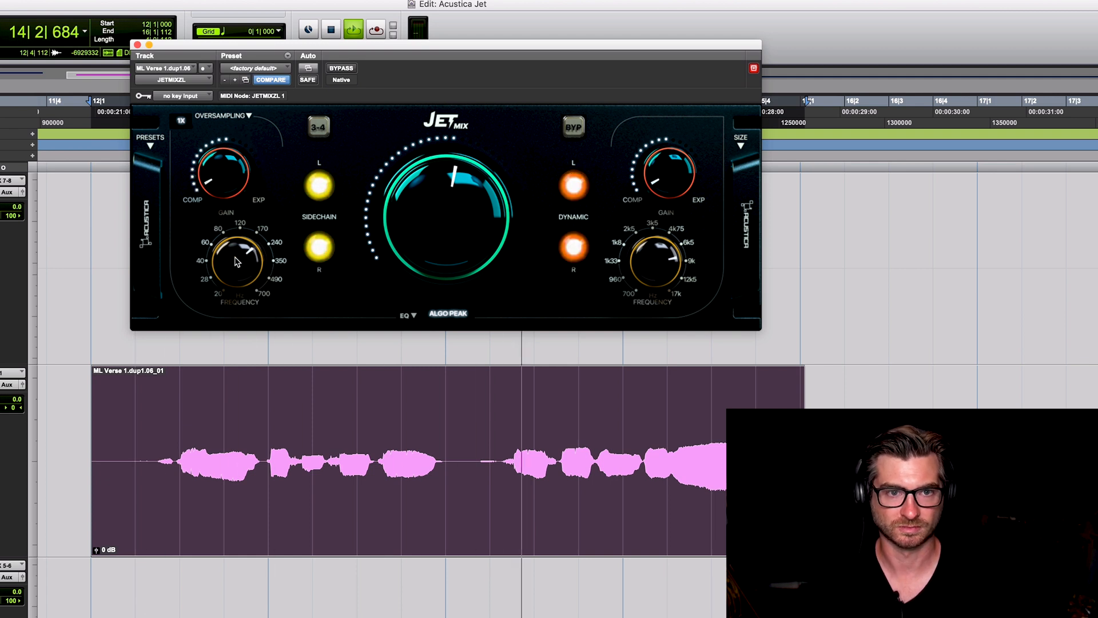
left_click_drag(235, 184, 249, 151)
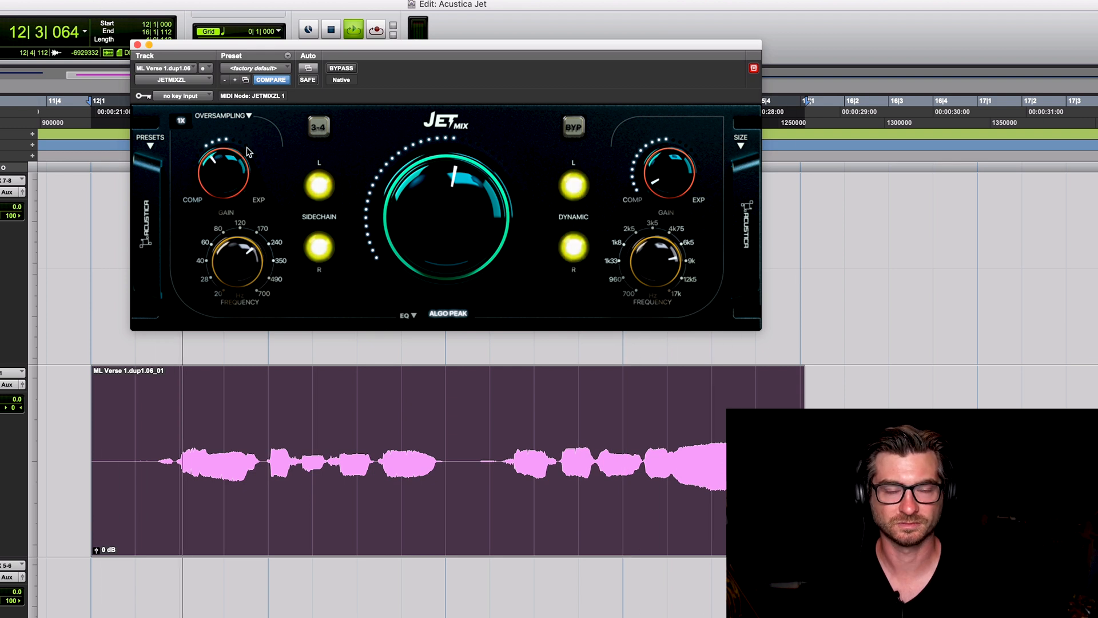
key("space")
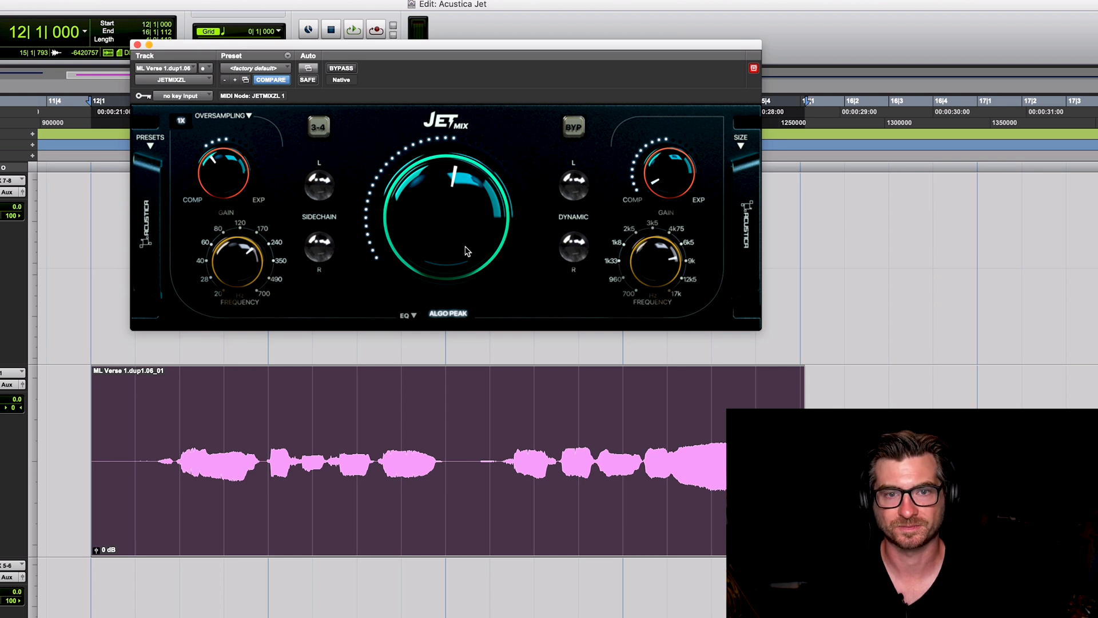
- Sweep the vocal's high dynamic band gain, looping the phrase from 14|2|117 to 15|1|446, and settle it partway toward COMP
key("space")
left_click_drag(676, 182, 696, 91)
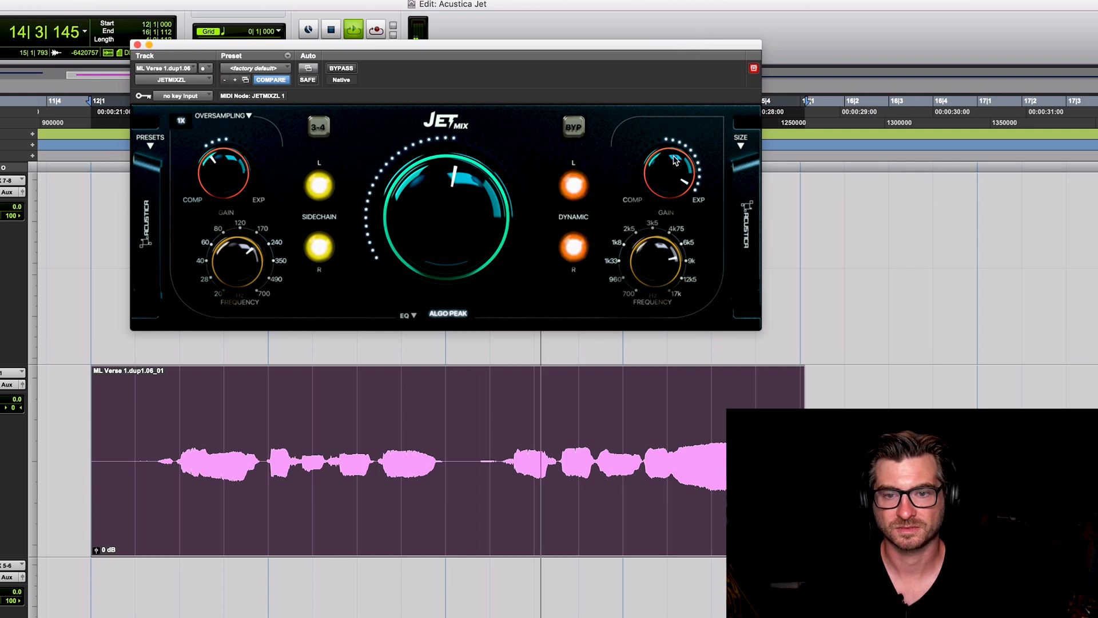
key("space")
left_click_drag(495, 451, 646, 429)
key("space")
left_click_drag(667, 171, 665, 315)
mouse_move(669, 172)
left_mouse_down()
mouse_move(673, 150)
mouse_move(664, 212)
mouse_move(661, 153)
left_mouse_up()
key("space")
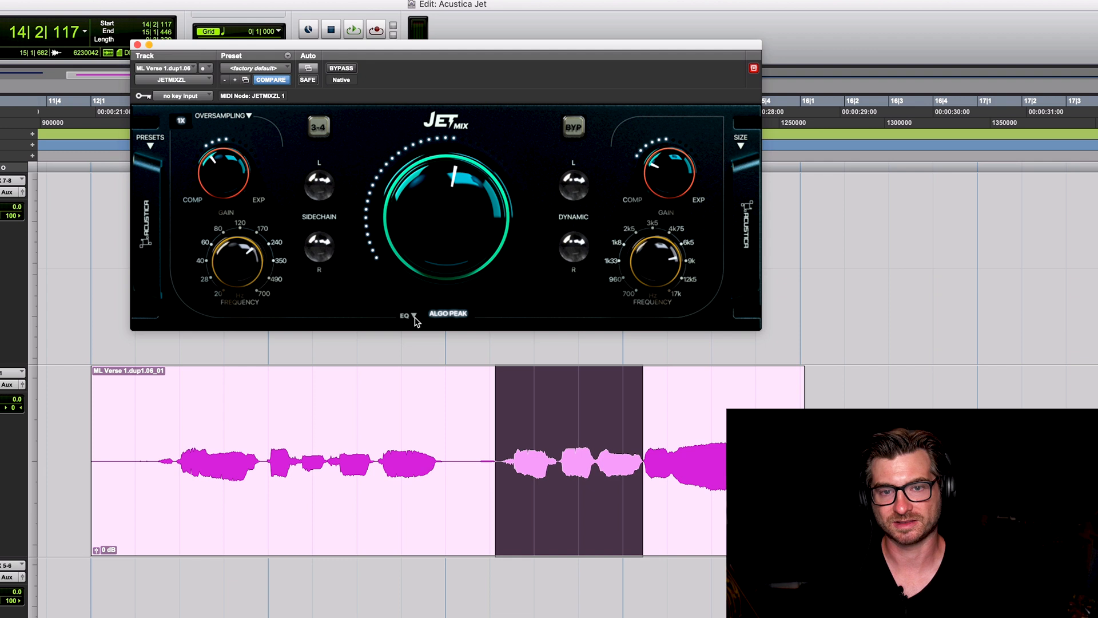
- Review the algorithm EQ types in the vocal's JET MIX and choose A01 - ANALOG PEAK
left_click(443, 315)
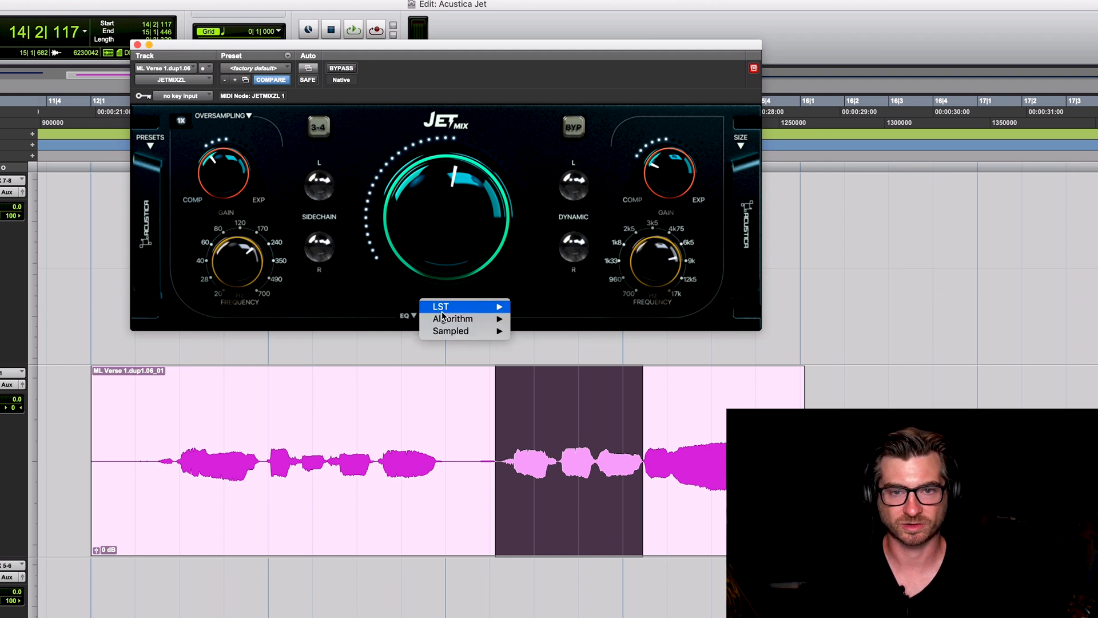
mouse_move(457, 318)
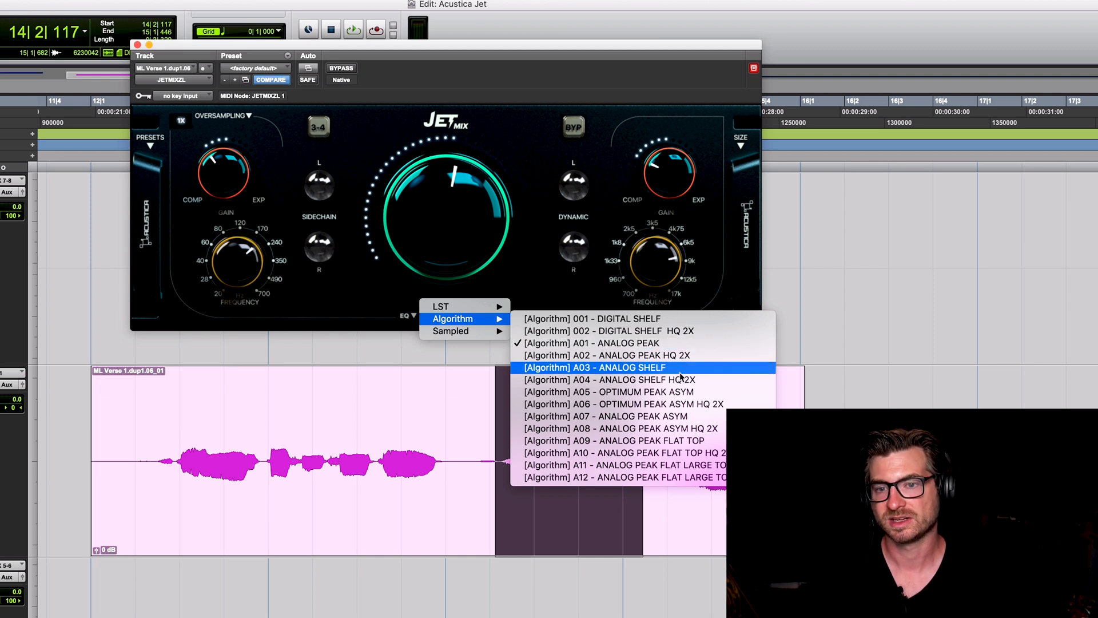
left_click(631, 343)
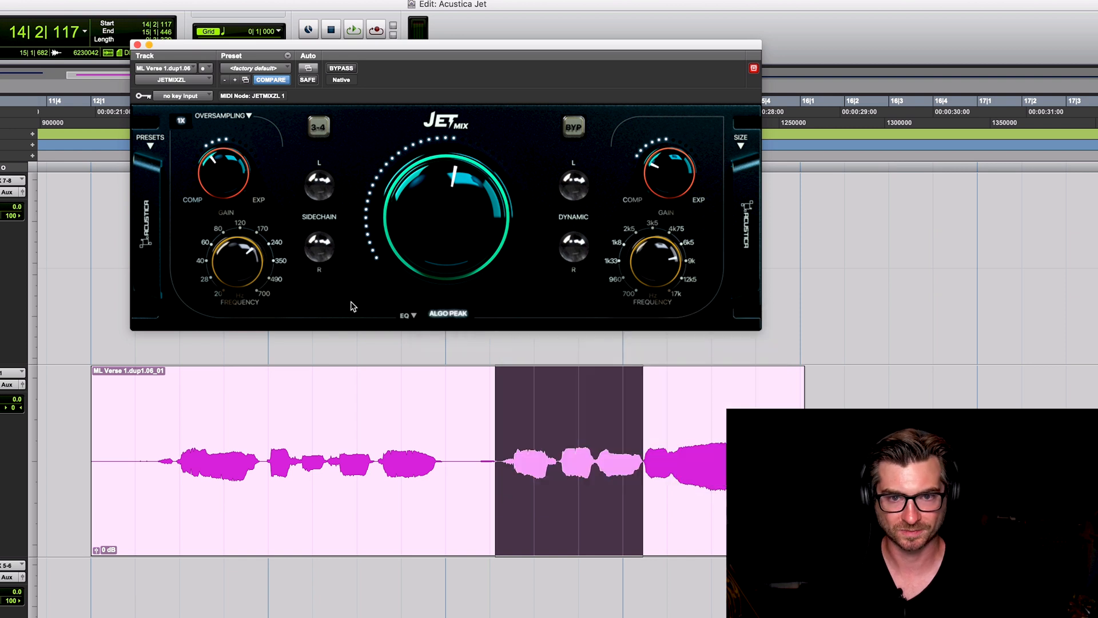
- Close the vocal's plug-in window and select the Love In The Time Of Corona MASTER clip on the track below
left_click(137, 44)
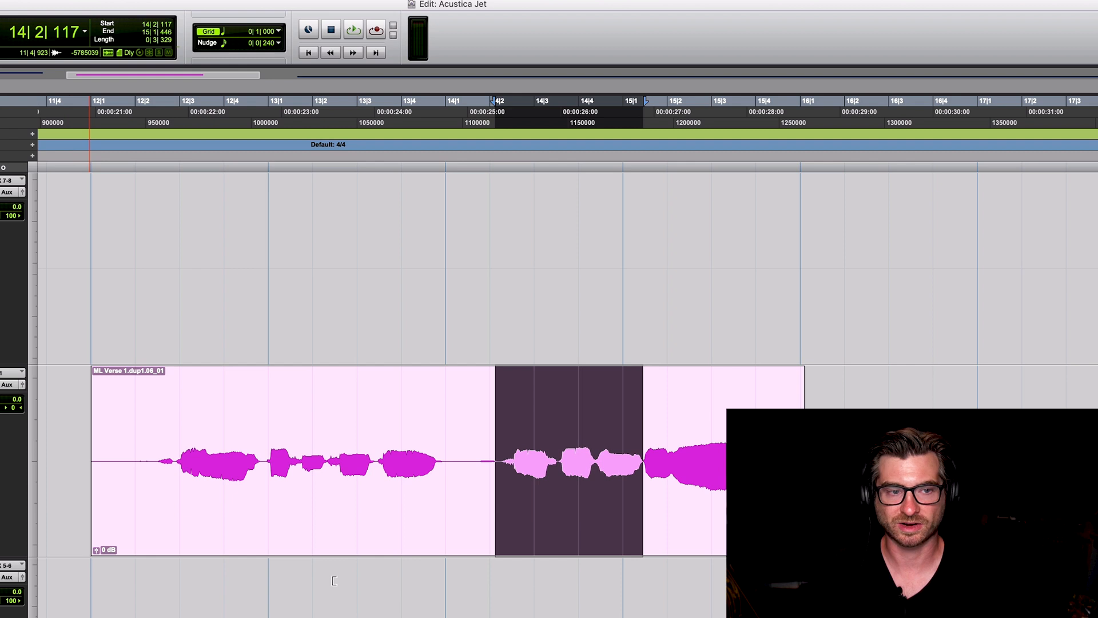
key("r")
key("r")
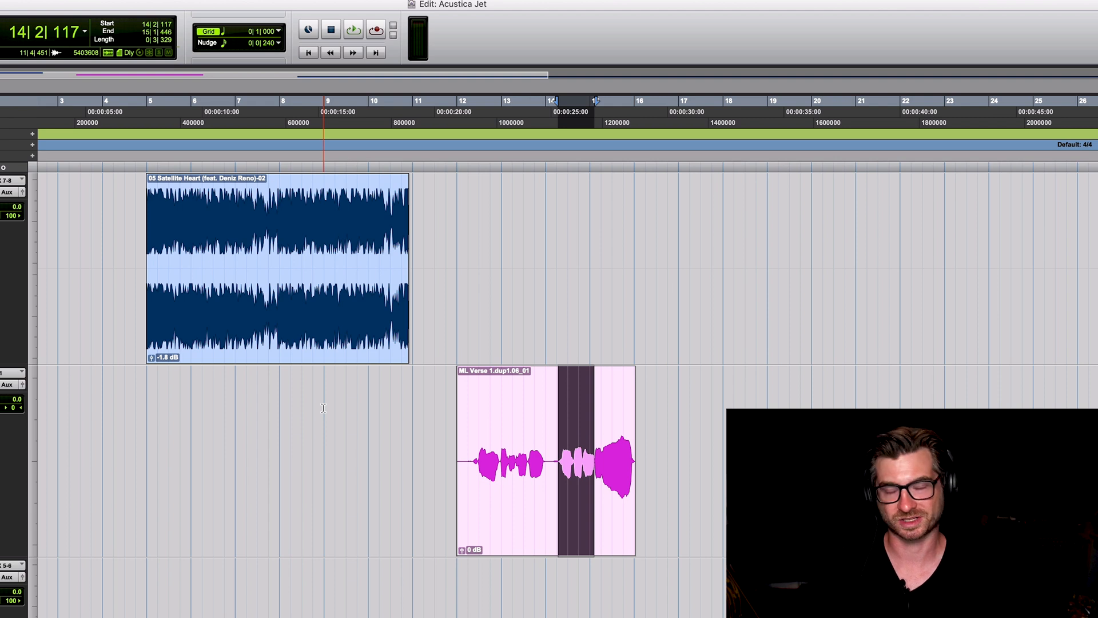
key("r")
left_click(447, 595)
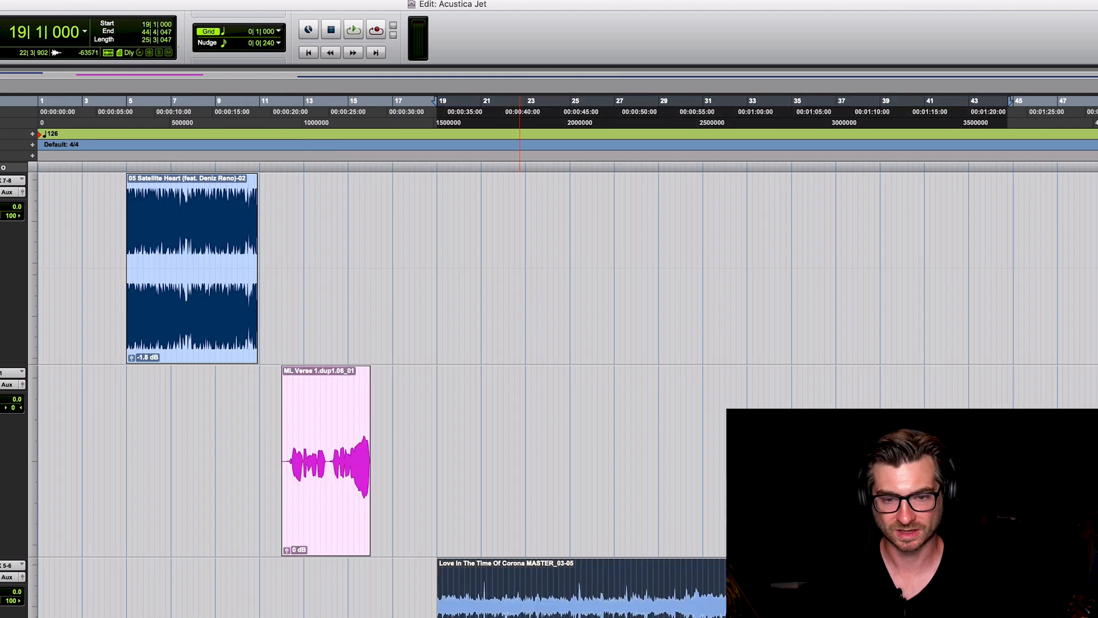
key("t")
key("t")
key("r")
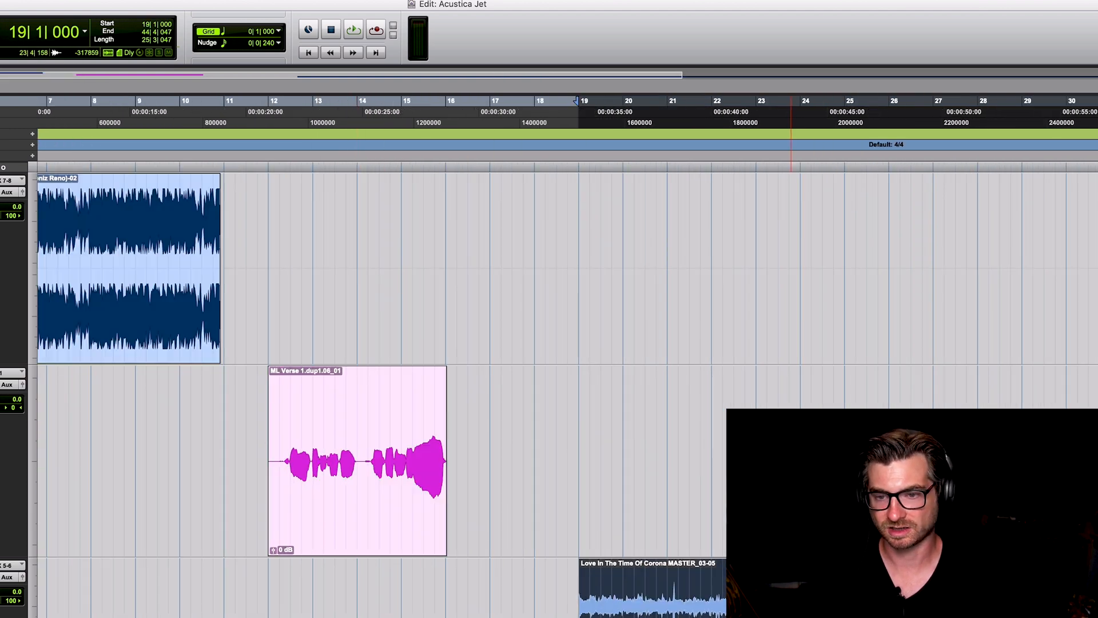
left_click(744, 598)
key("t")
scroll(480, 605, "down", 3)
left_click(476, 605)
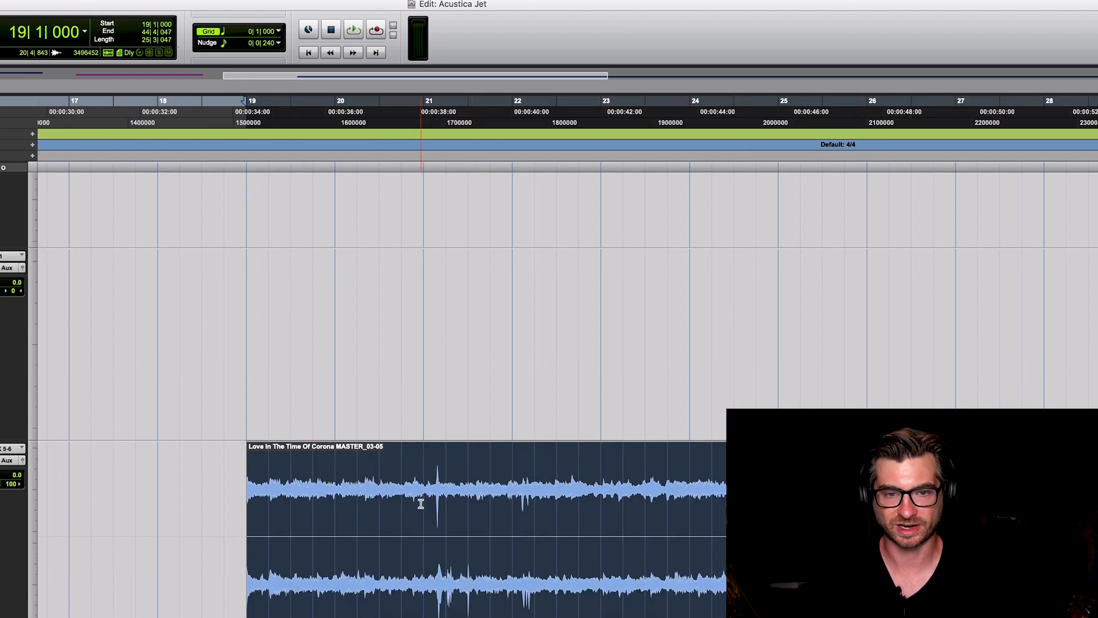
- Audition the Love In The Time Of Corona MASTER clip and stop playback
key("space")
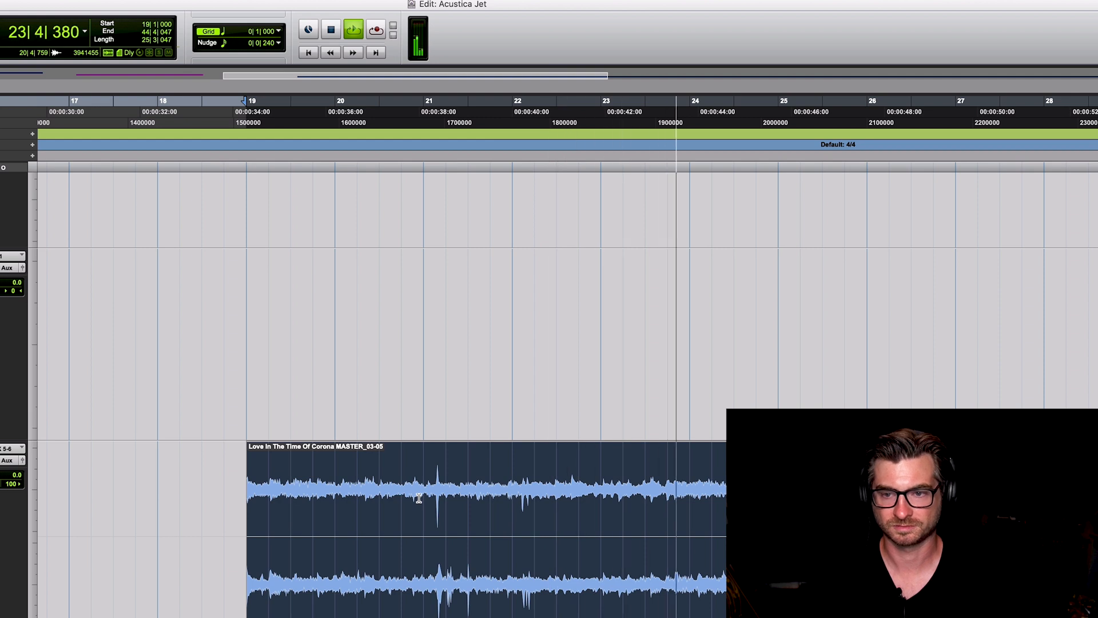
key("r")
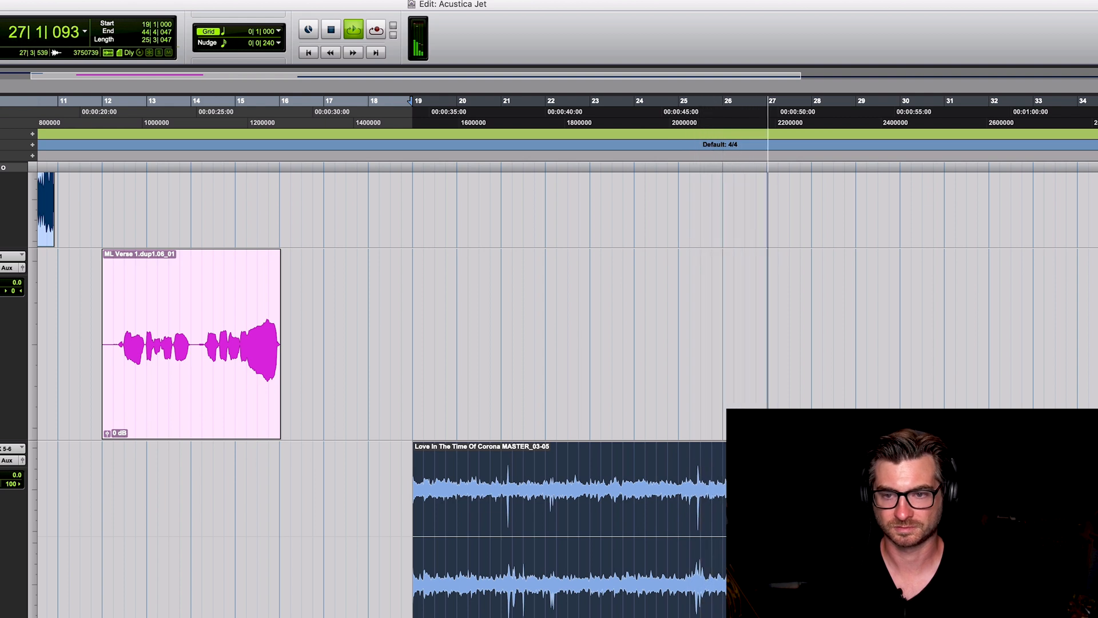
key("space")
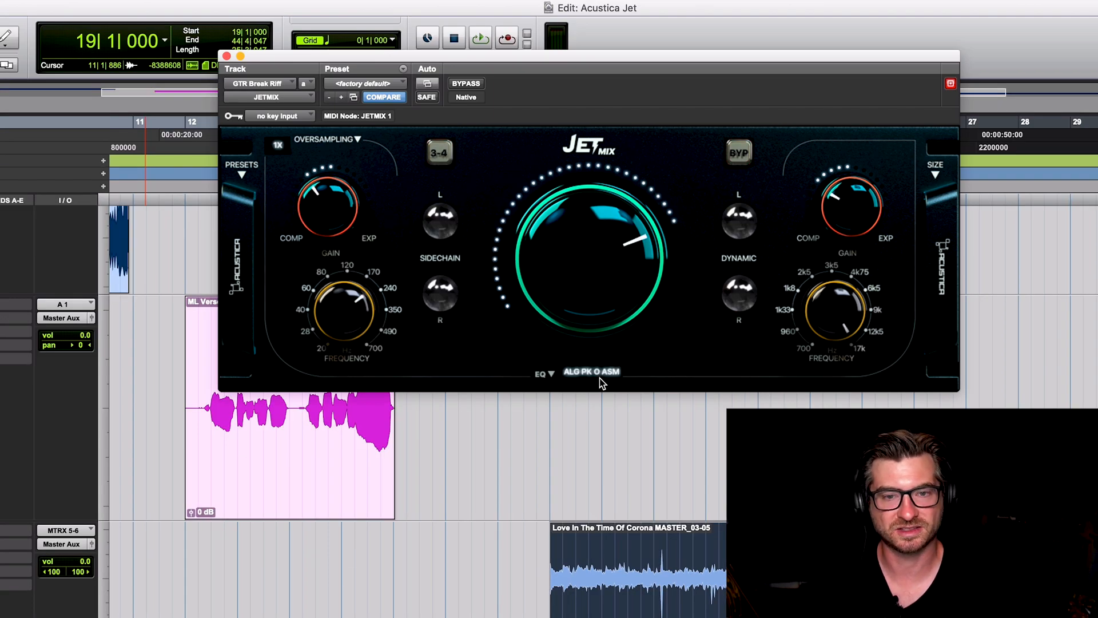
- Examine the algorithm EQ types offered by the JETMIX plug-in and close the list without changing the selection
left_click(576, 374)
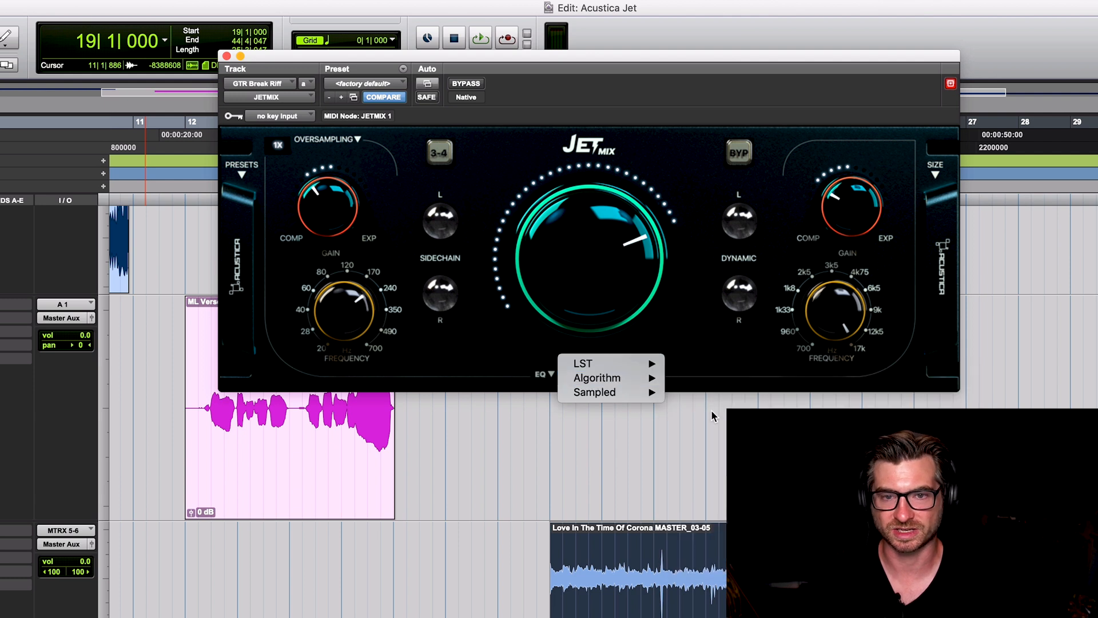
mouse_move(638, 385)
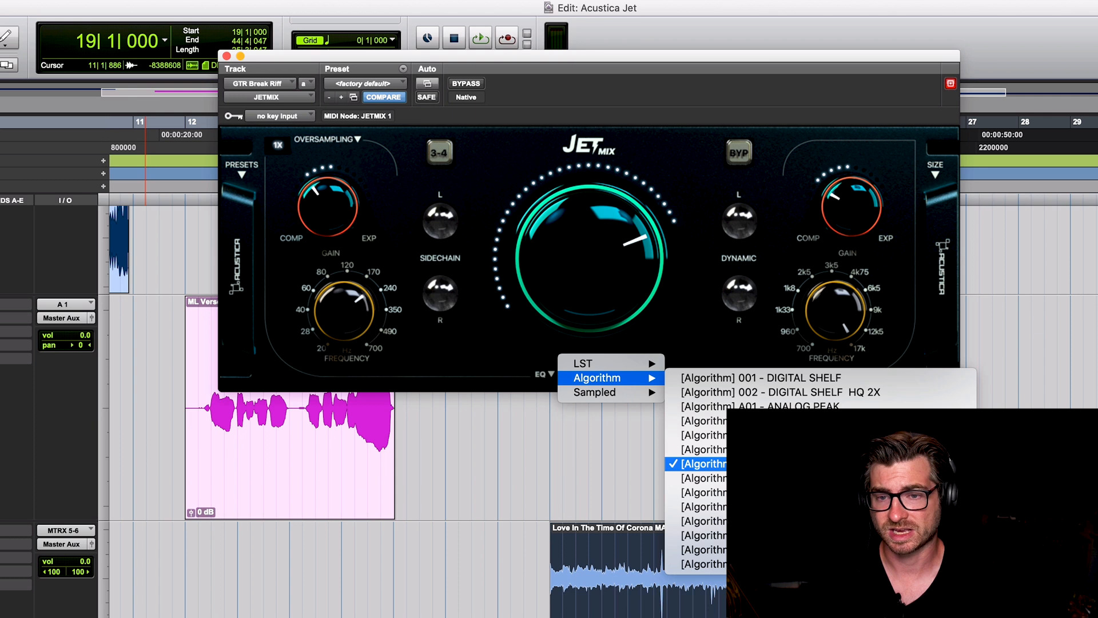
left_click(479, 350)
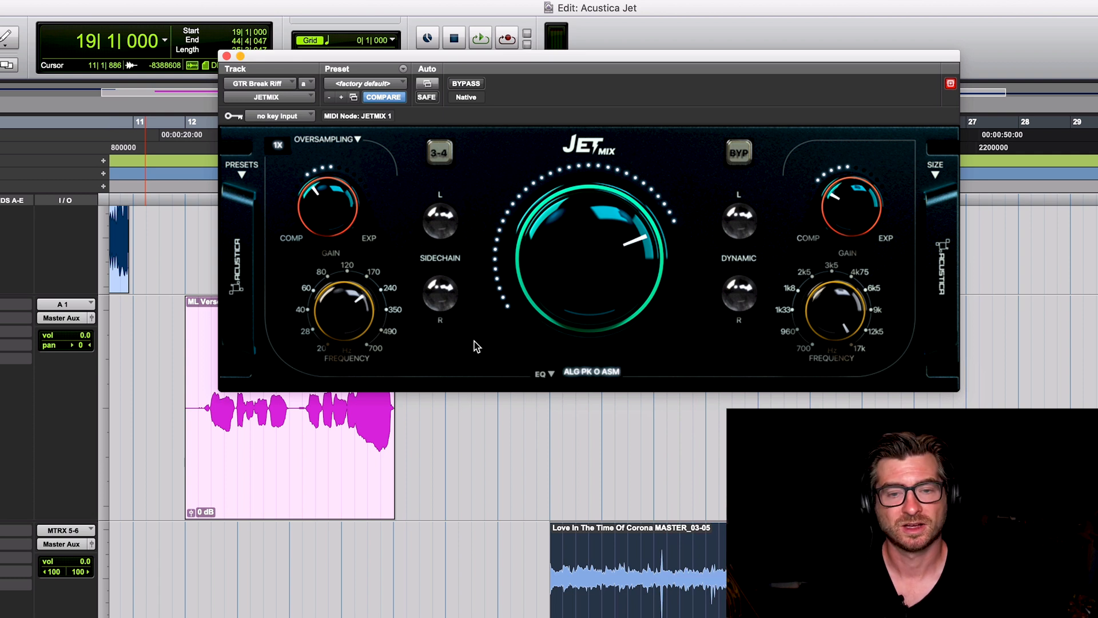
- Select the whole Love In The Time Of Corona MASTER clip for playback from 19|1|000
left_click(694, 573)
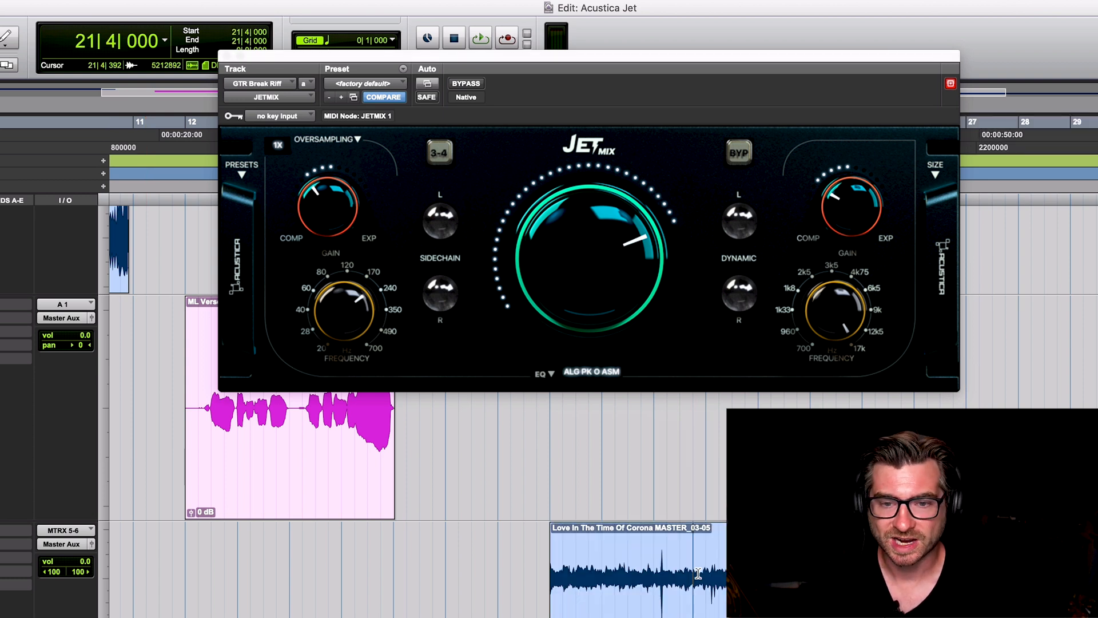
key("t")
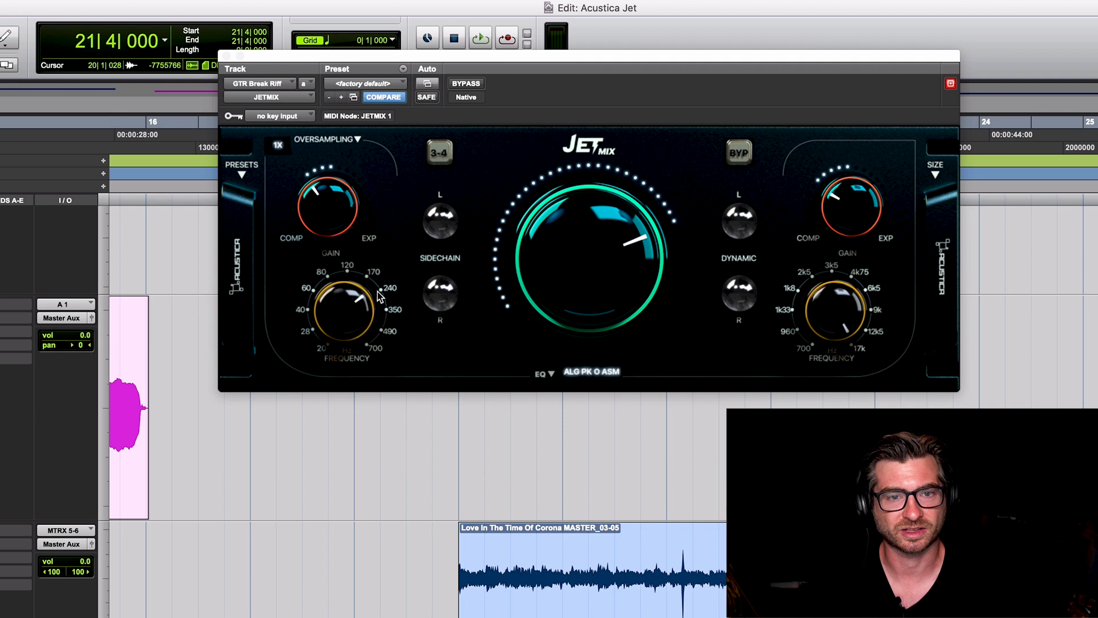
key("r")
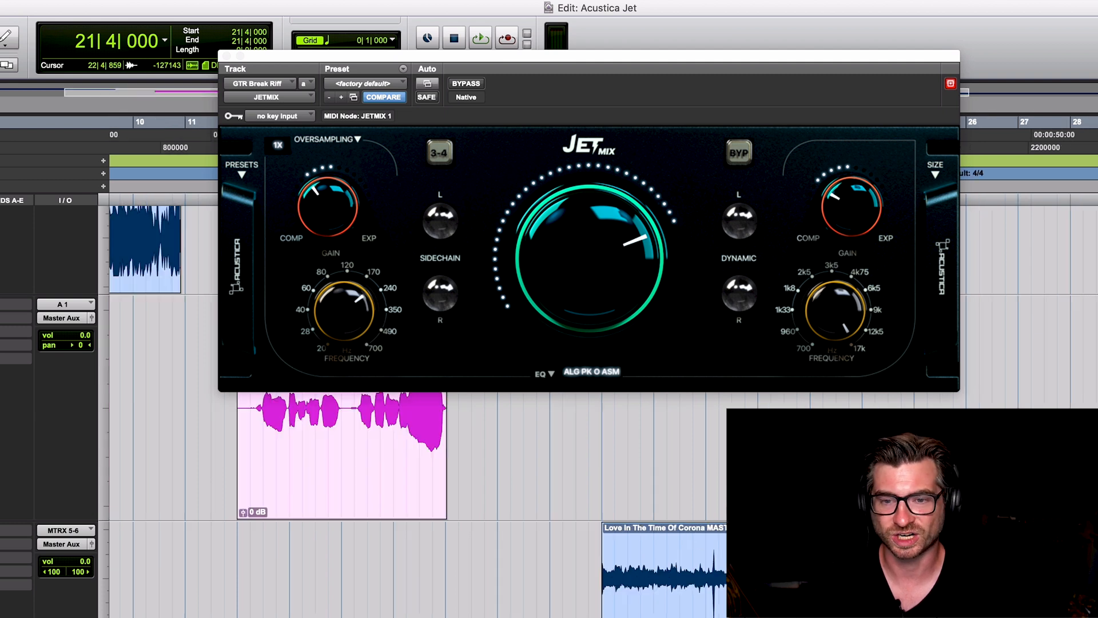
left_click(992, 563)
key("t")
key("r")
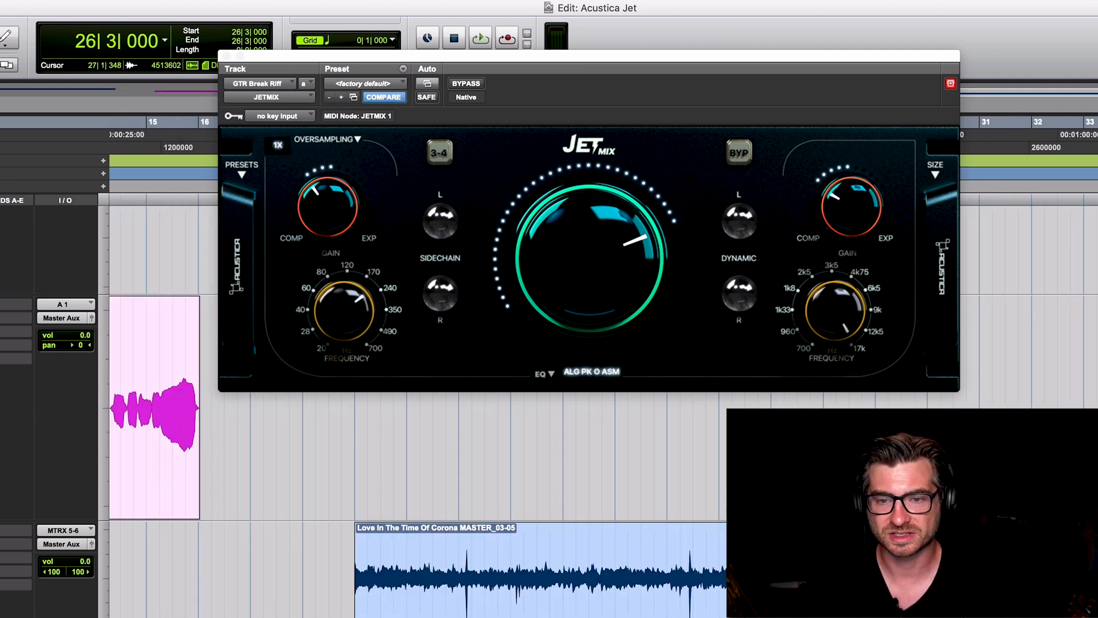
left_click(351, 570)
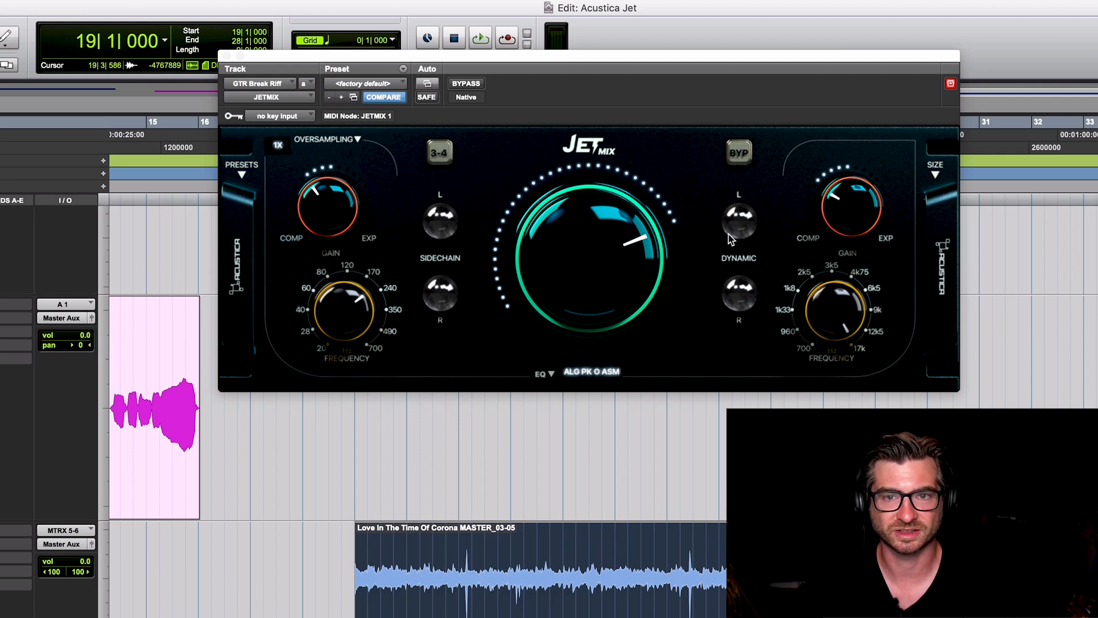
- Sweep the JETMIX low dynamic band gain between EXP and COMP while the master plays, settling slightly toward COMP
key("space")
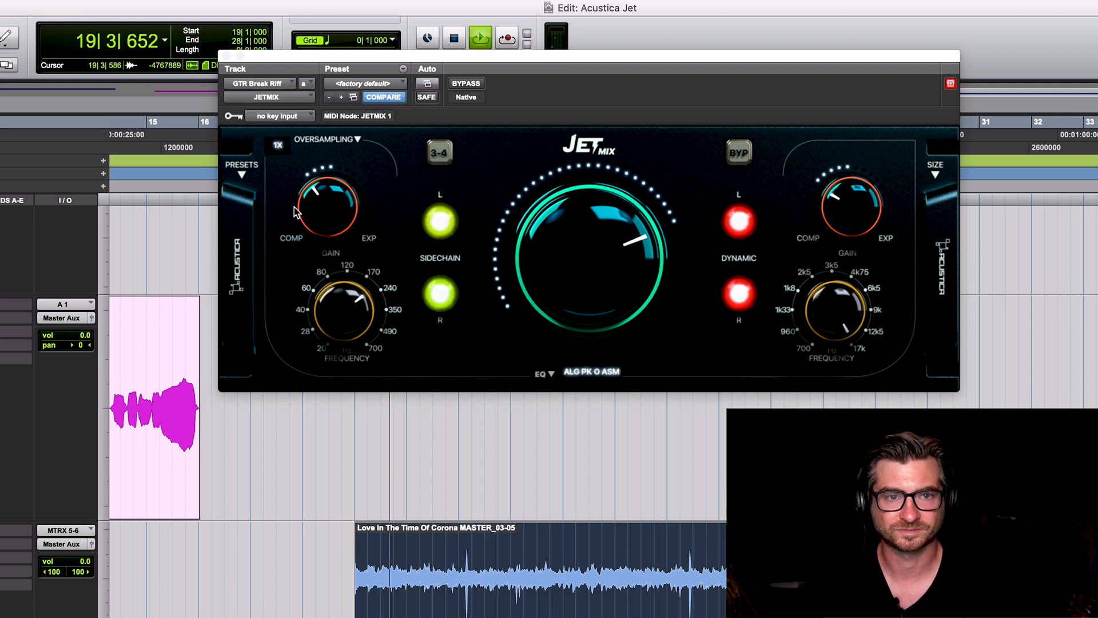
mouse_move(322, 213)
left_mouse_down()
mouse_move(353, 119)
mouse_move(334, 205)
left_mouse_up()
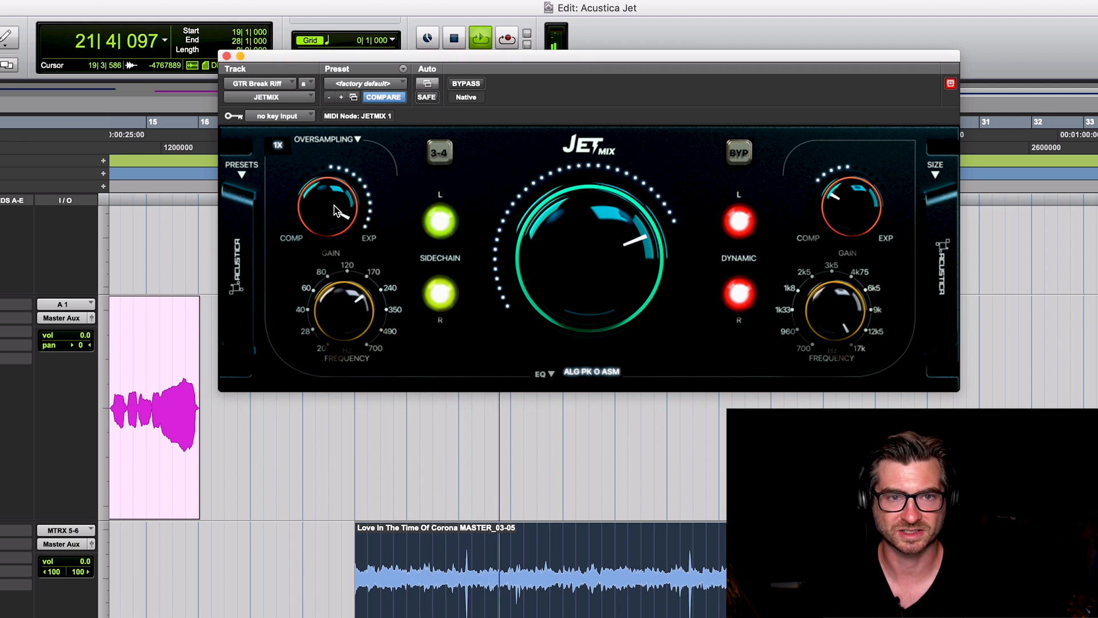
left_click_drag(339, 244, 355, 401)
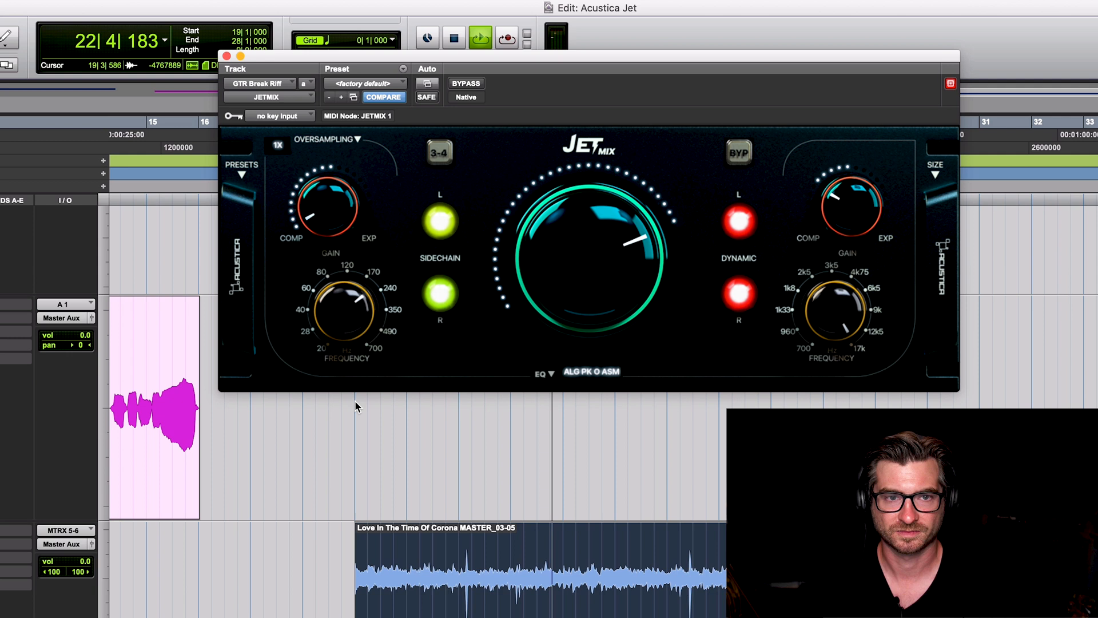
left_click_drag(343, 211, 351, 160)
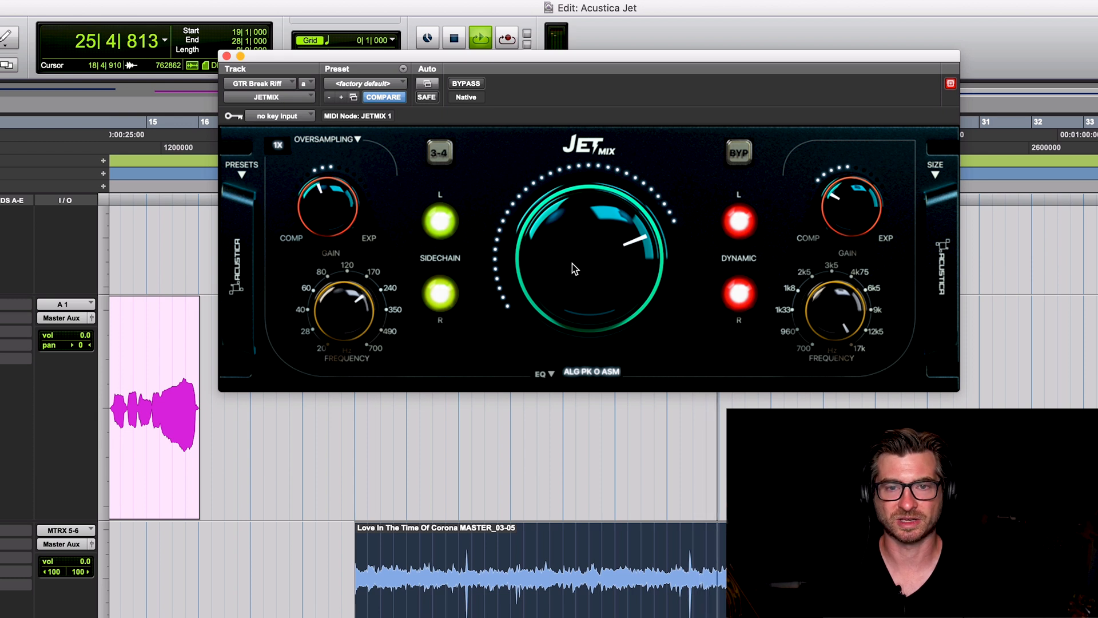
- Sweep the large central JETMIX knob between its minimum and maximum while the master plays, settle it moderately above the middle, and stop playback
left_click_drag(579, 273, 611, 434)
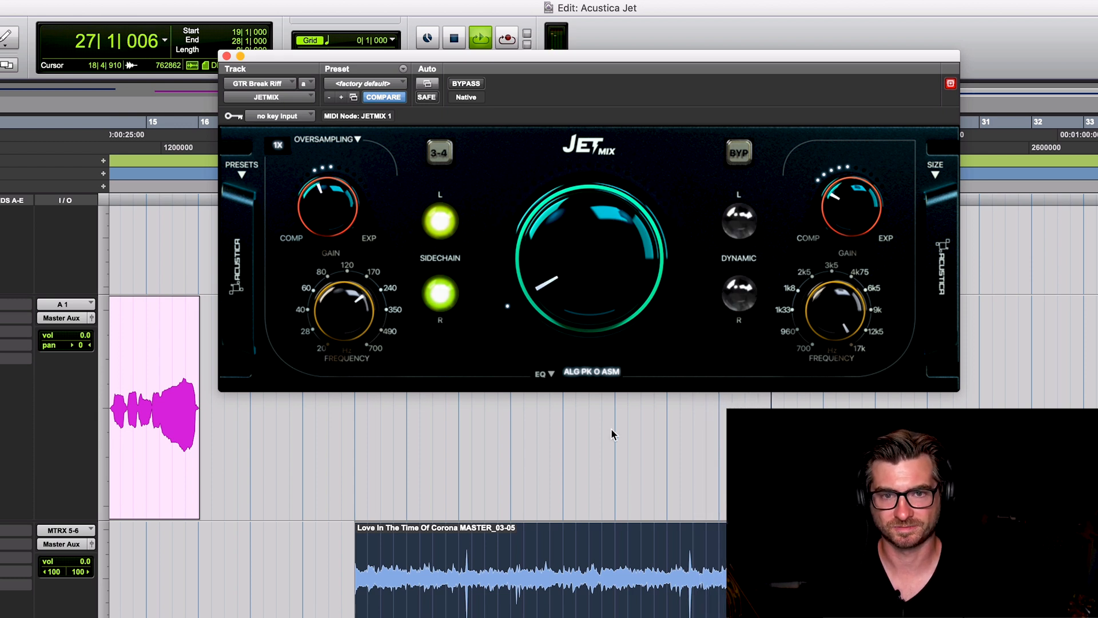
left_click_drag(603, 273, 626, 114)
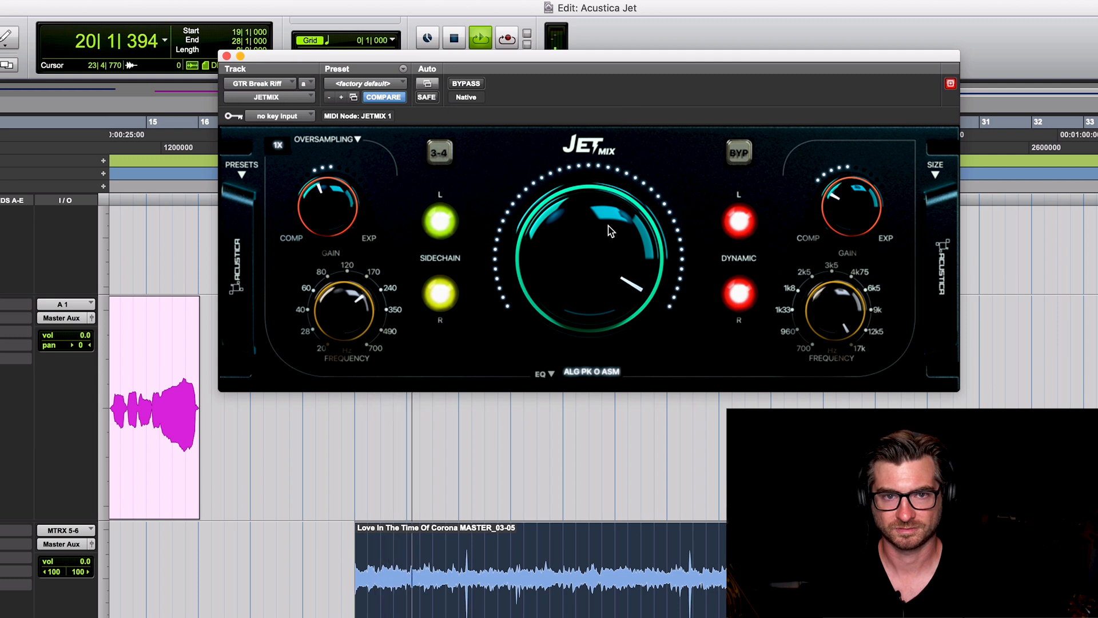
left_click_drag(607, 232, 602, 441)
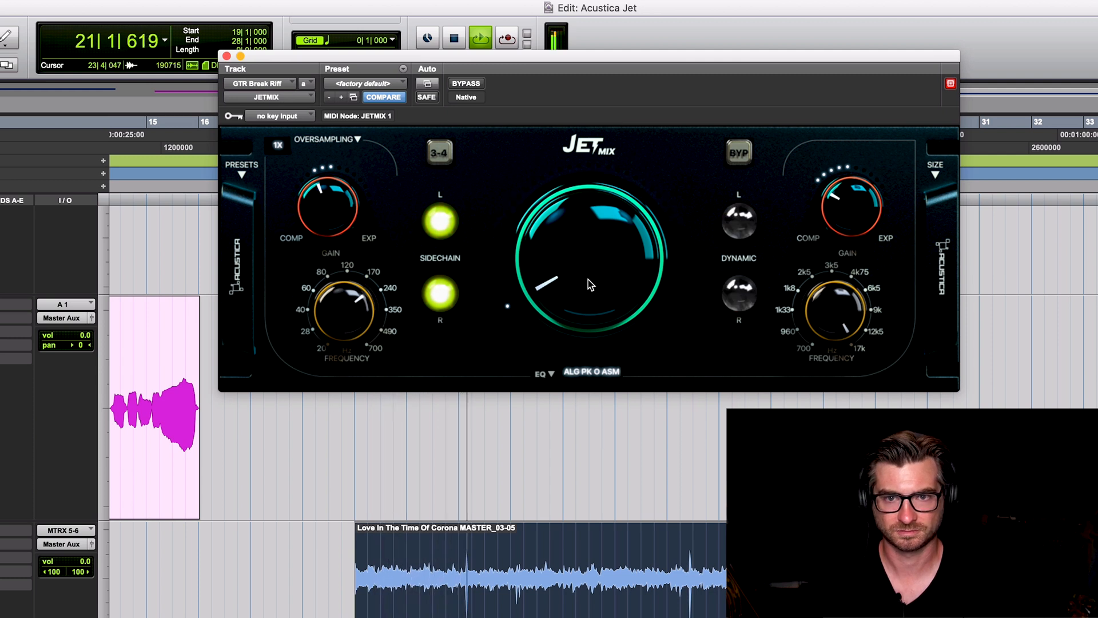
left_click_drag(588, 275, 592, 160)
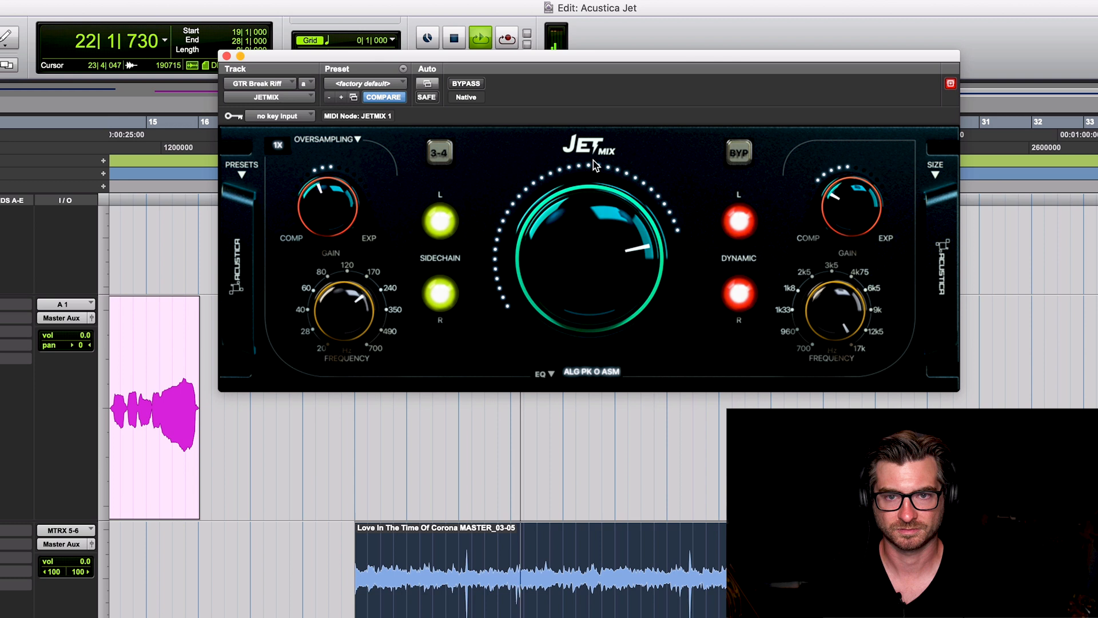
left_click_drag(595, 123, 599, 206)
key("space")
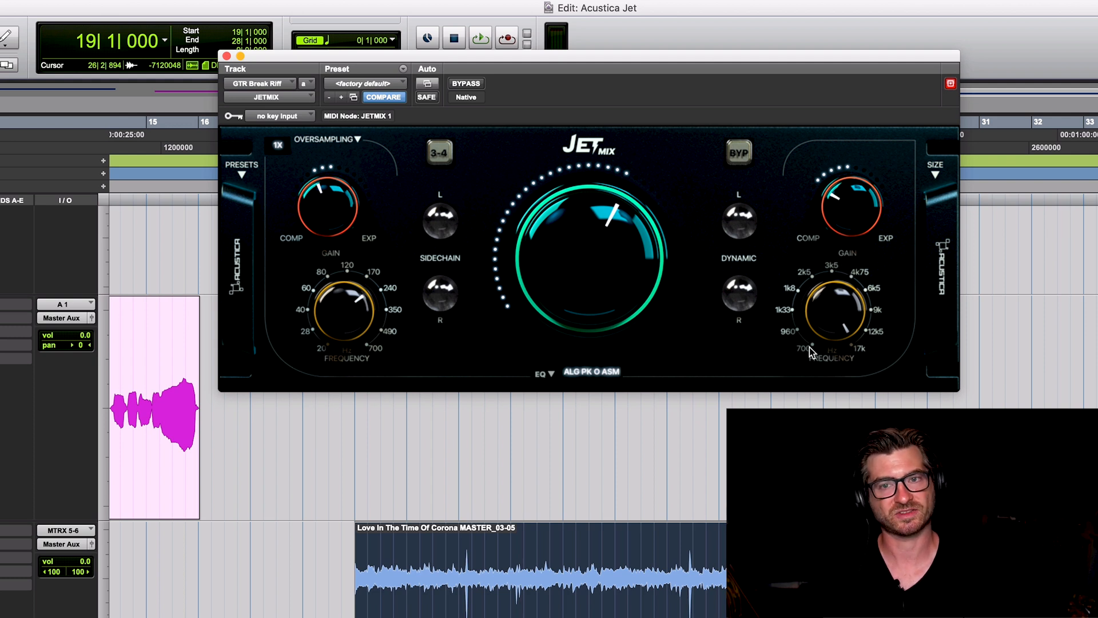
- Loop the short master passage from 20|4|787 to 21|3|574 and compare it with JETMIX active and bypassed
left_click_drag(453, 573, 532, 583)
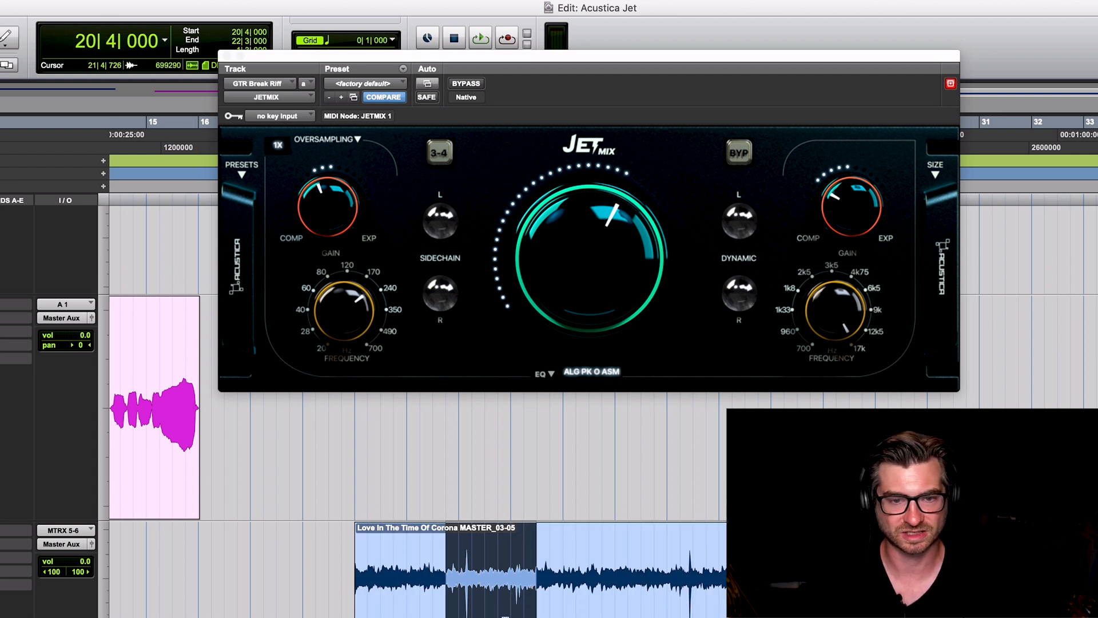
left_click_drag(456, 584, 491, 586)
key("space")
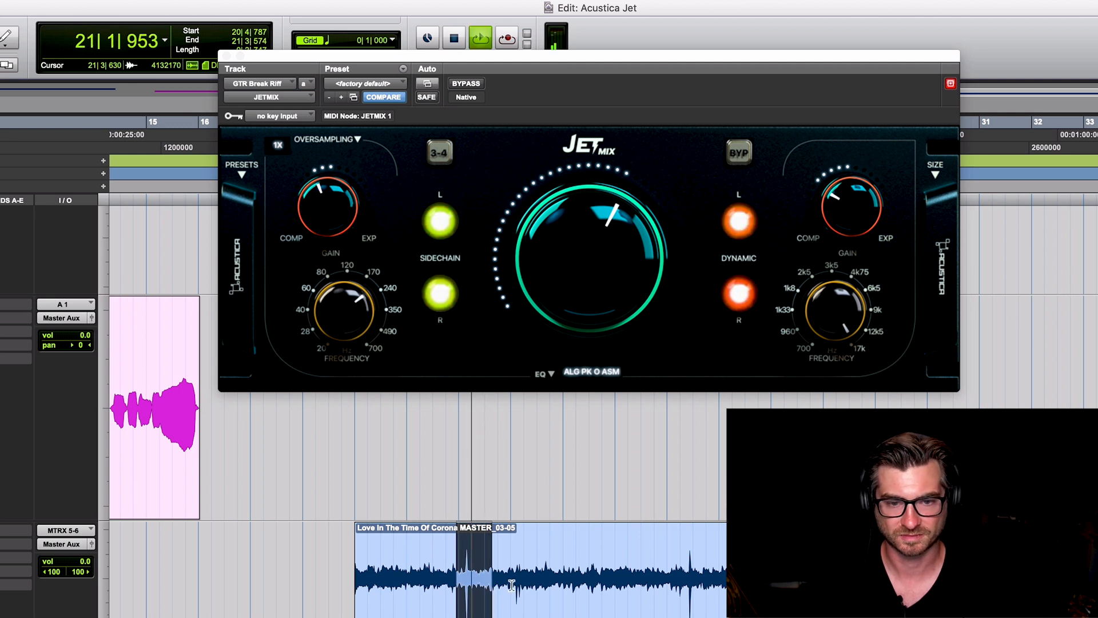
left_click(741, 151)
left_click(742, 152)
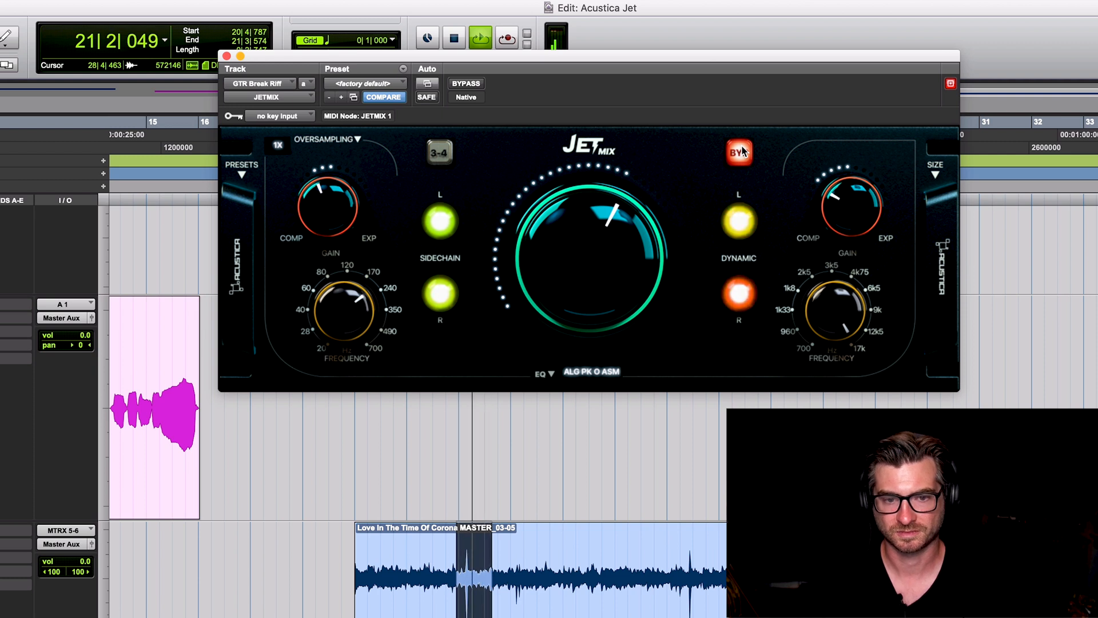
key("space")
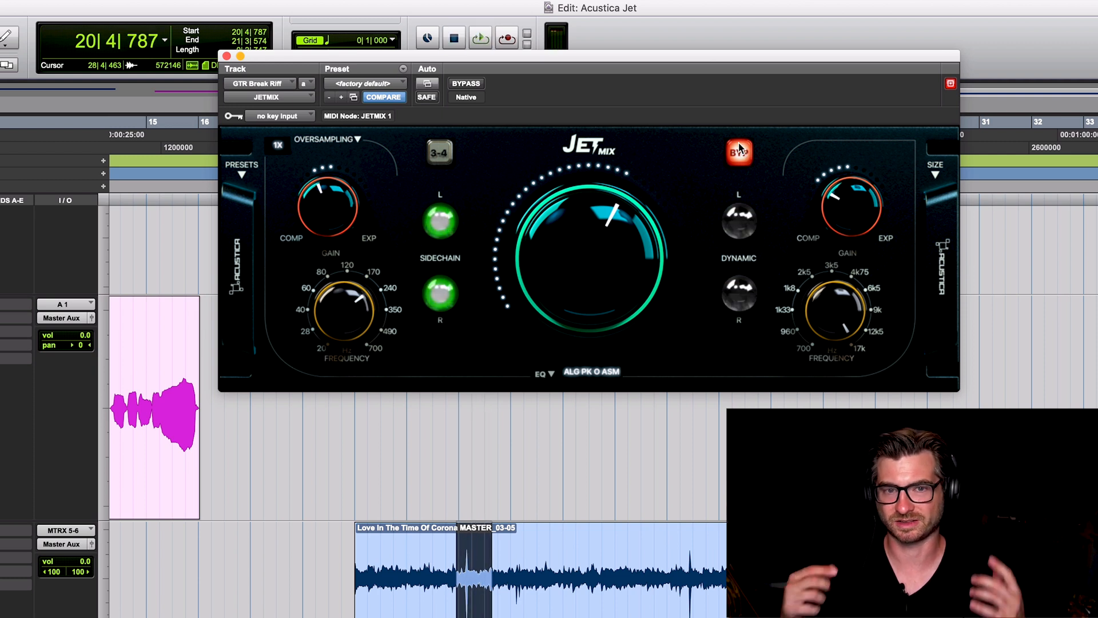
- Select the master passage from 21|1|508 to 22|3|555, take JETMIX out of bypass, and audition the loop
left_click(486, 579)
key("t")
key("t")
left_click_drag(665, 602, 984, 601)
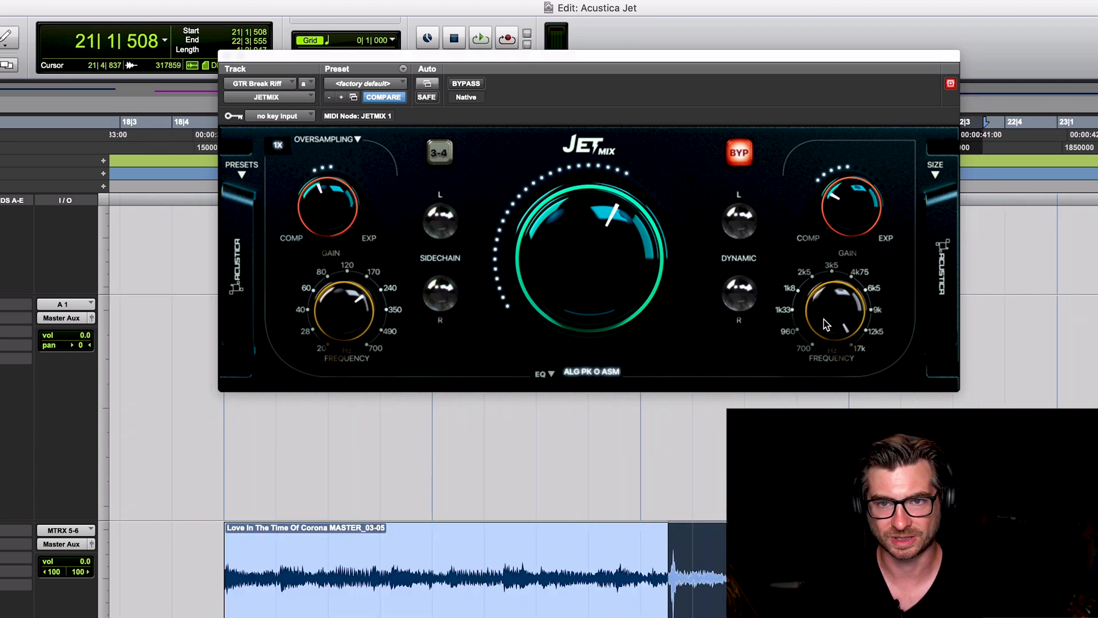
left_click(739, 153)
key("space")
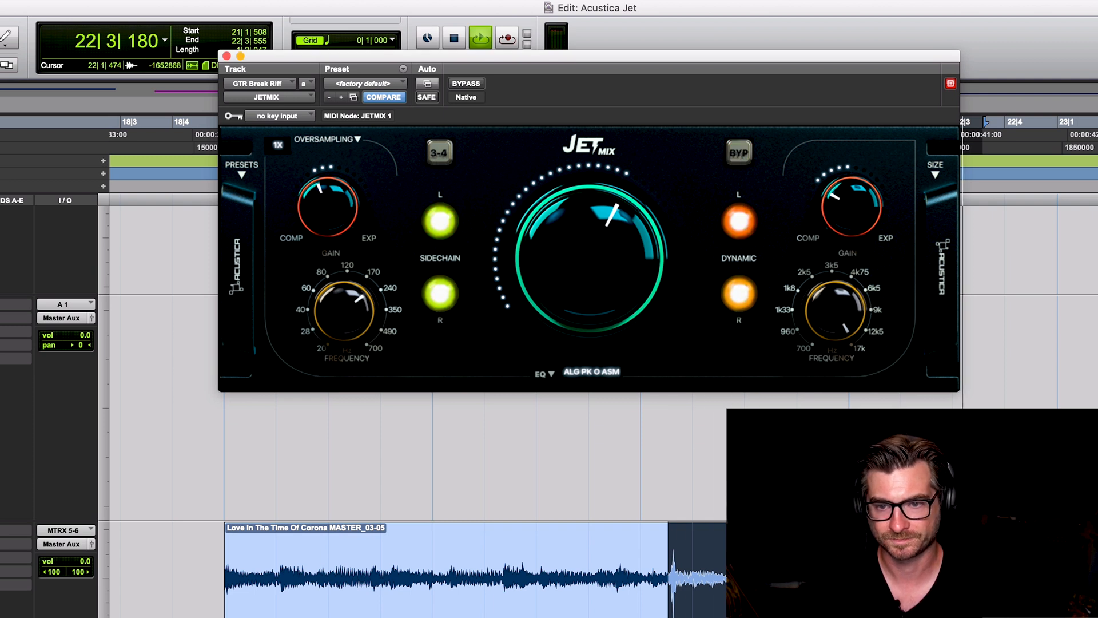
key("space")
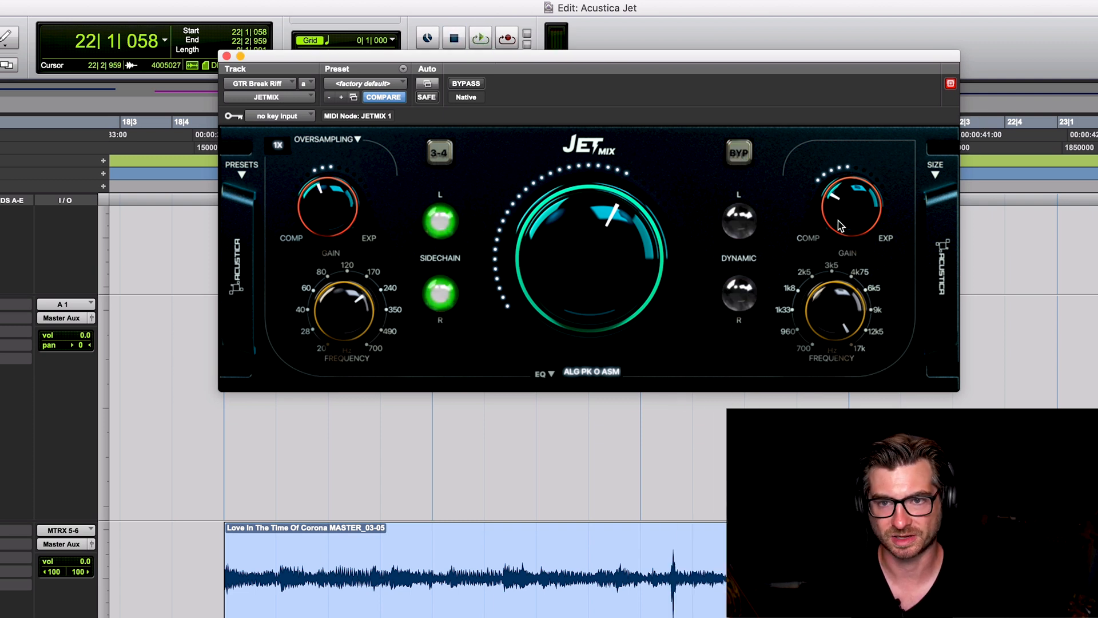
- Sweep the JETMIX high dynamic band gain between EXP and COMP around the looped passage, settle slightly toward COMP, and stop playback
left_click_drag(833, 209, 871, 62)
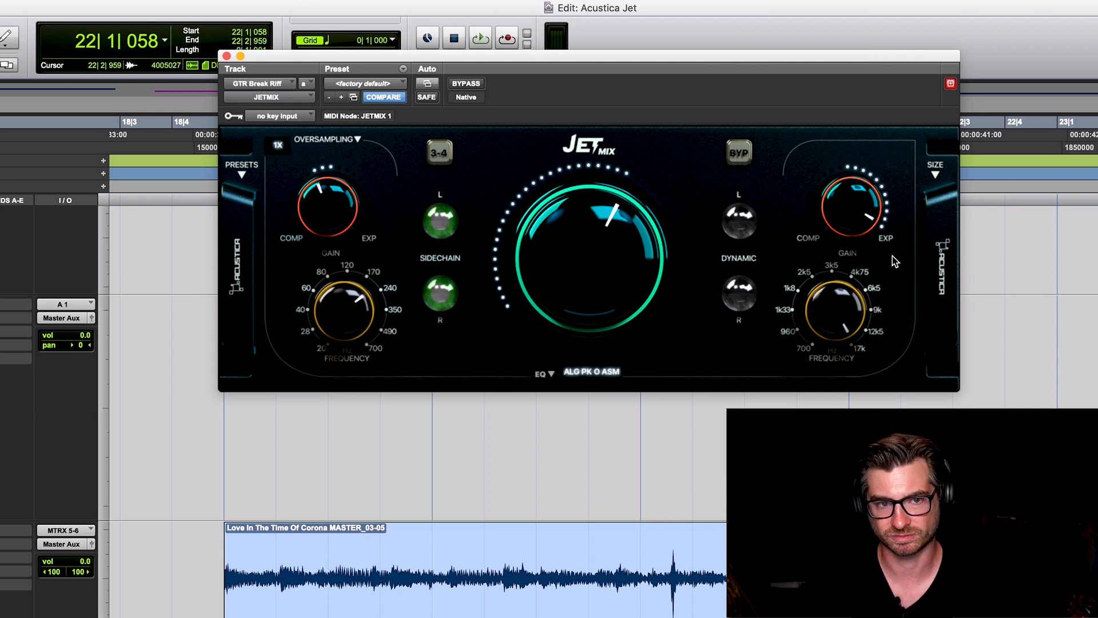
key("space")
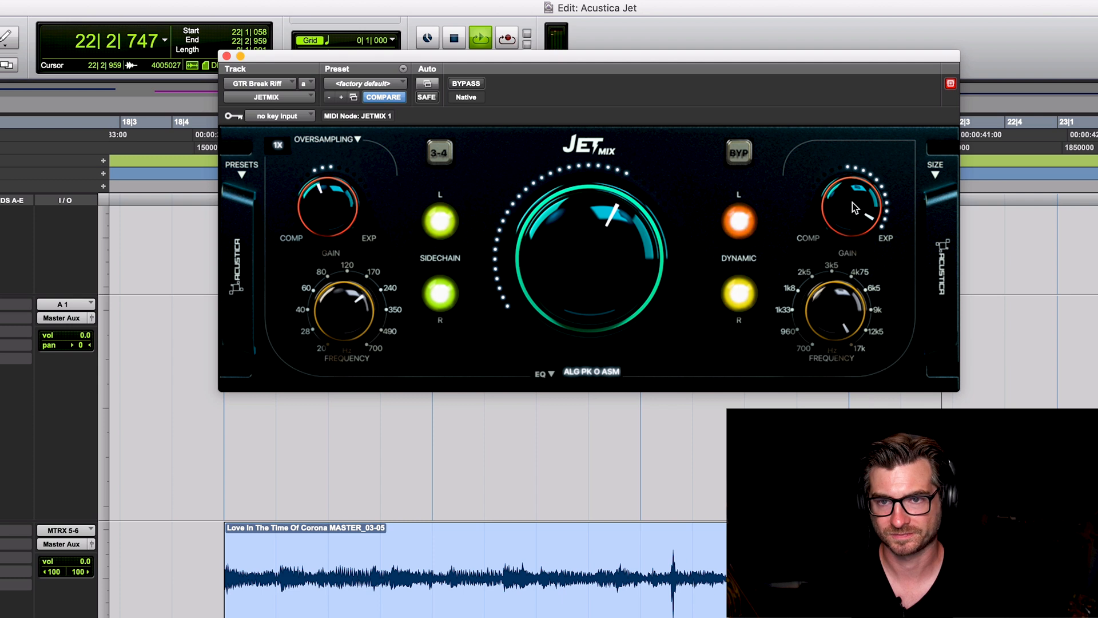
left_click_drag(851, 203, 850, 370)
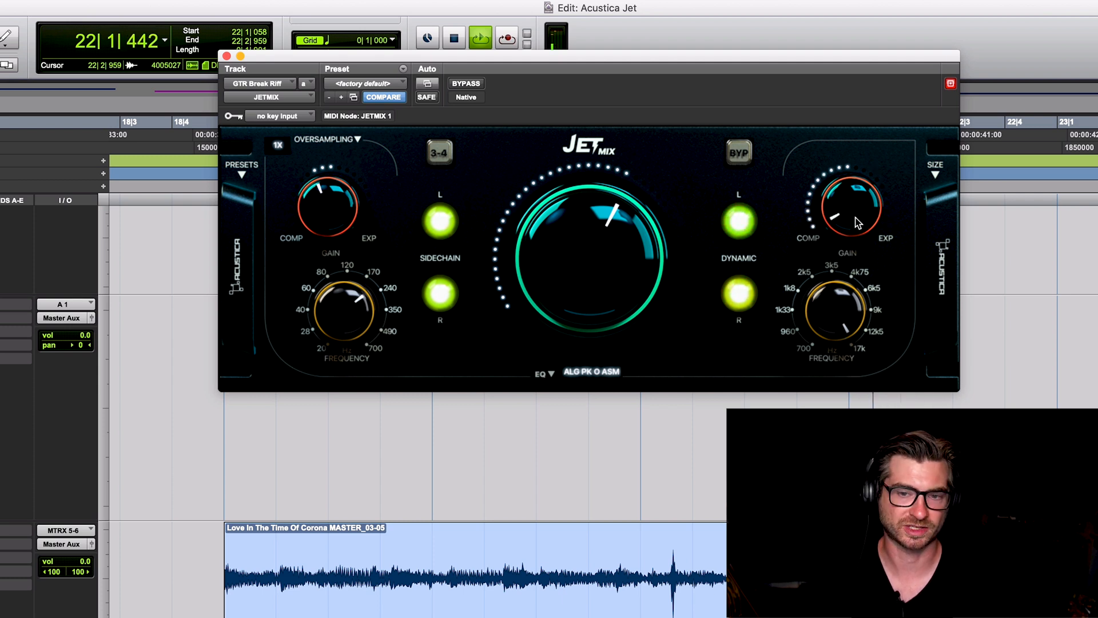
left_click_drag(850, 169, 846, 158)
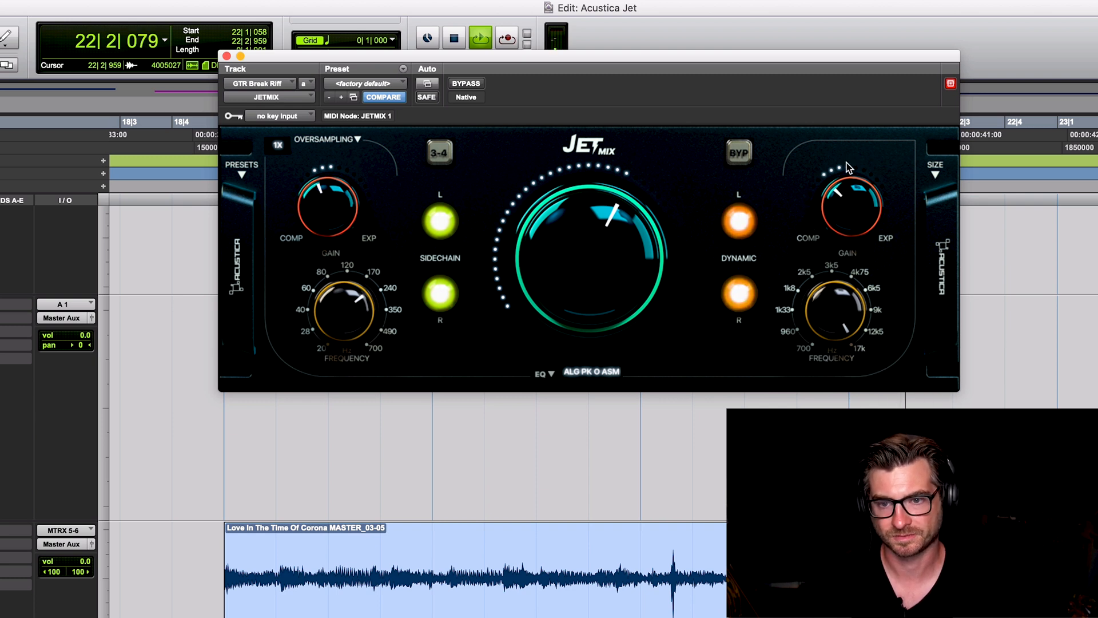
mouse_move(847, 182)
left_mouse_down()
mouse_move(846, 161)
mouse_move(845, 199)
mouse_move(846, 185)
left_mouse_up()
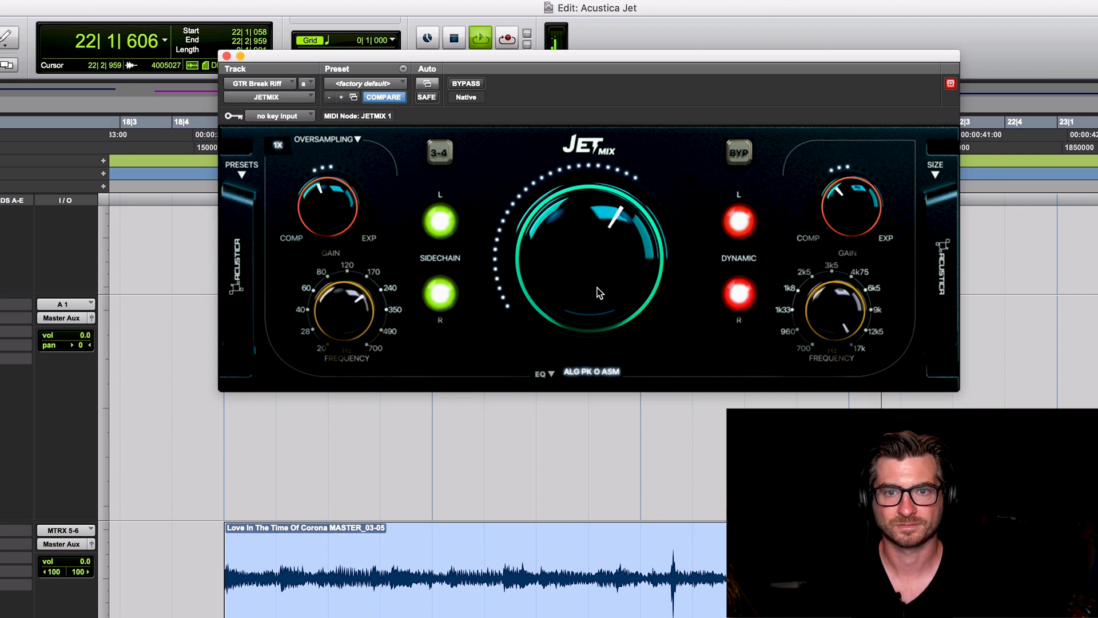
key("space")
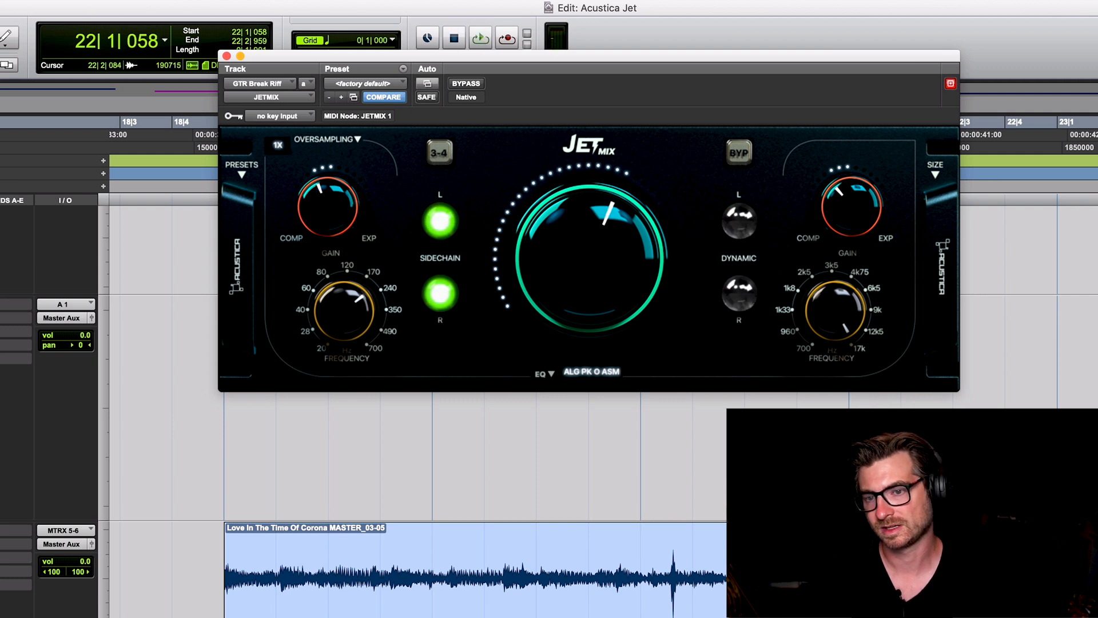
- Zoom the timeline out to show the neighbouring clips and move the JETMIX window down clear of the rulers
key("r")
key("r")
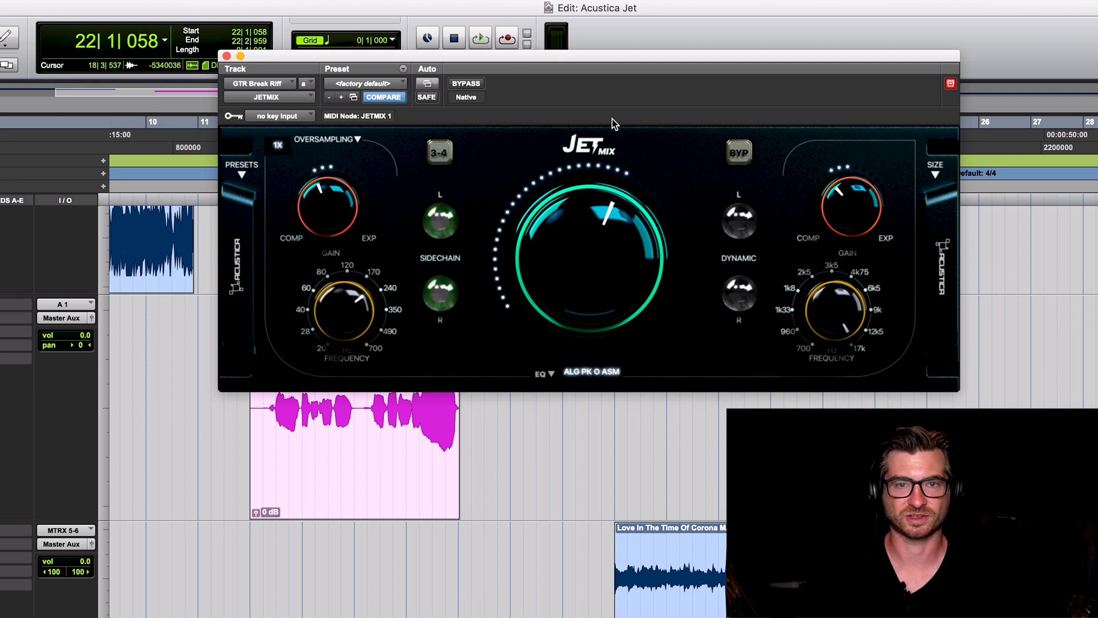
left_click_drag(594, 64, 603, 277)
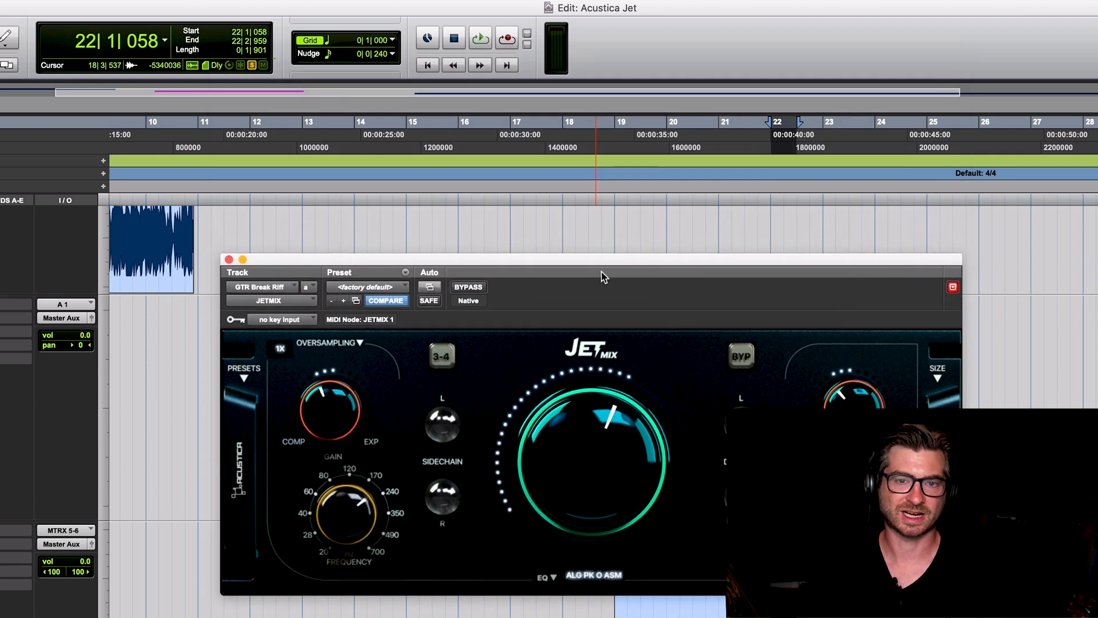